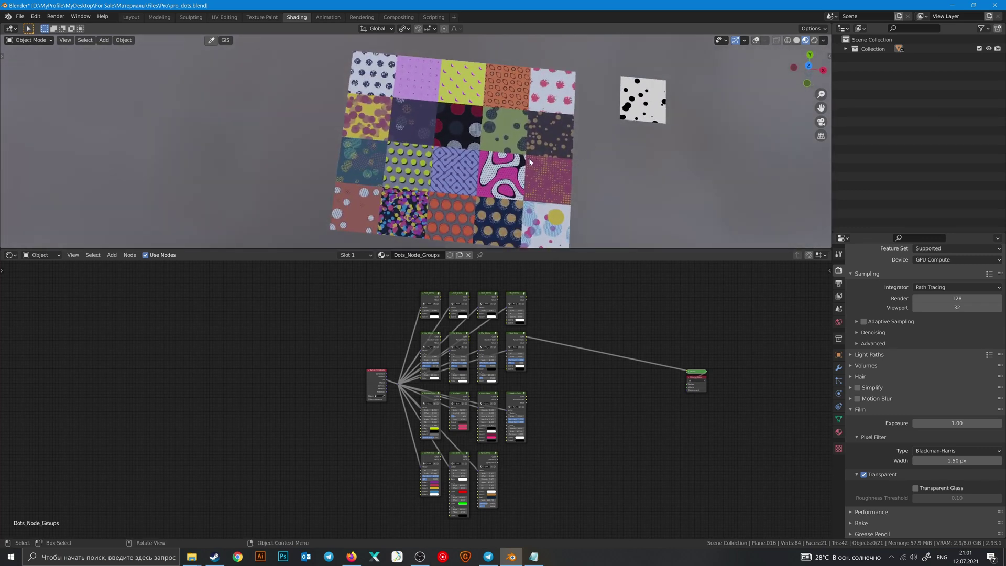
# Step: Switch to Firefox and browse the published material renders on the klawn_materials Instagram profile
pyautogui.moveTo(530, 158); pyautogui.dragTo(592, 139, button='middle')
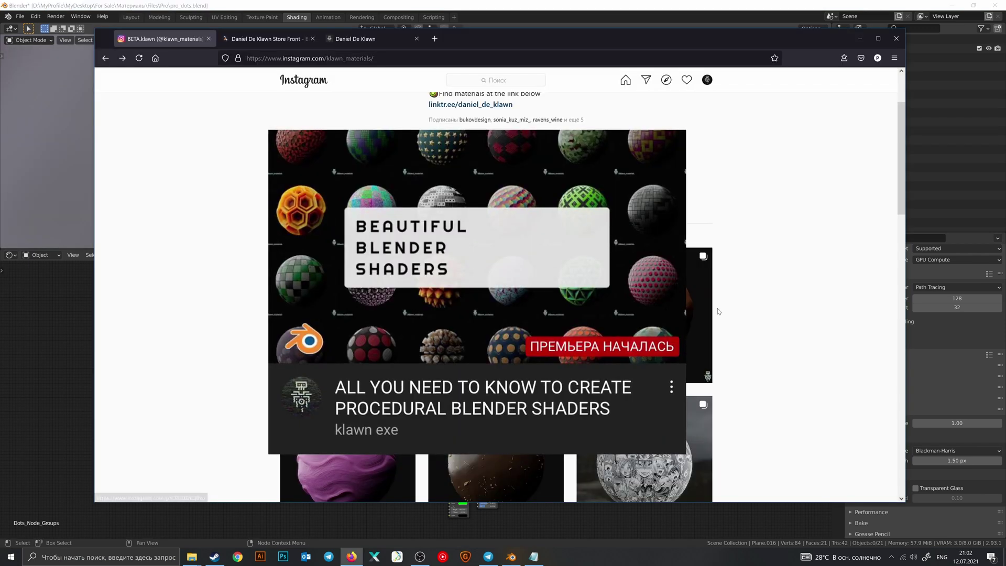
pyautogui.scroll(3, 718, 311)
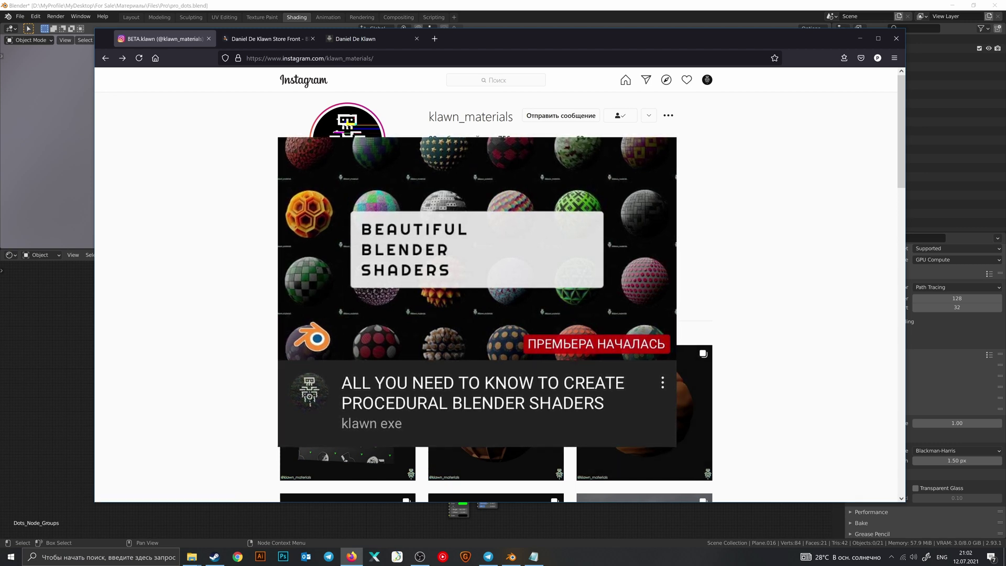
pyautogui.scroll(-2, 680, 319)
pyautogui.scroll(2, 679, 315)
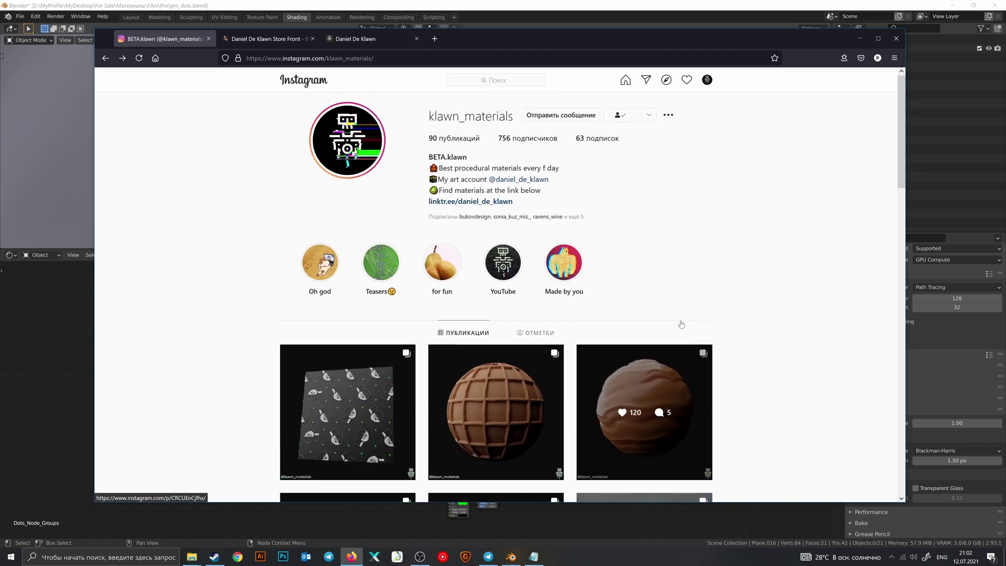
pyautogui.scroll(-6, 722, 338)
pyautogui.scroll(6, 723, 339)
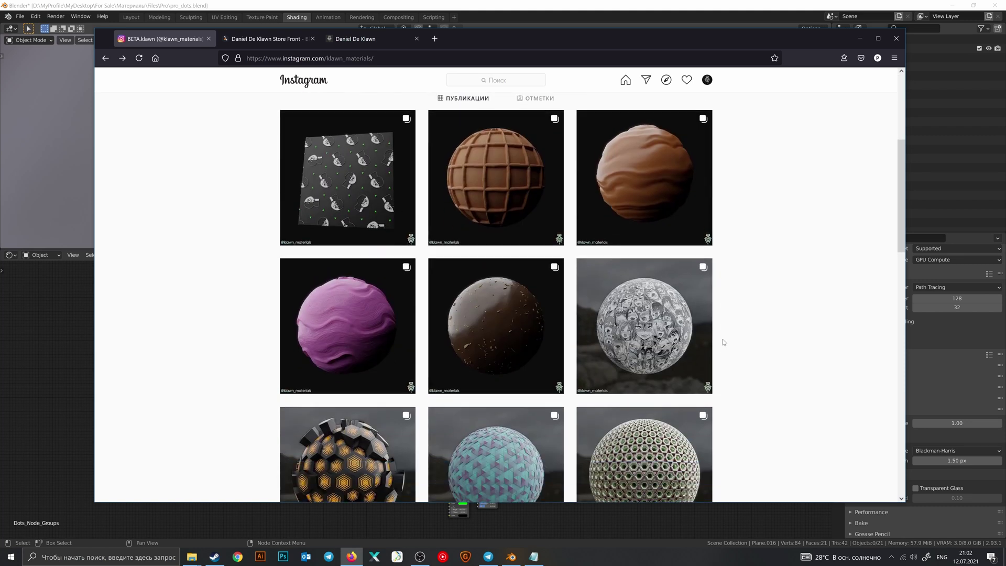
pyautogui.scroll(-4, 514, 381)
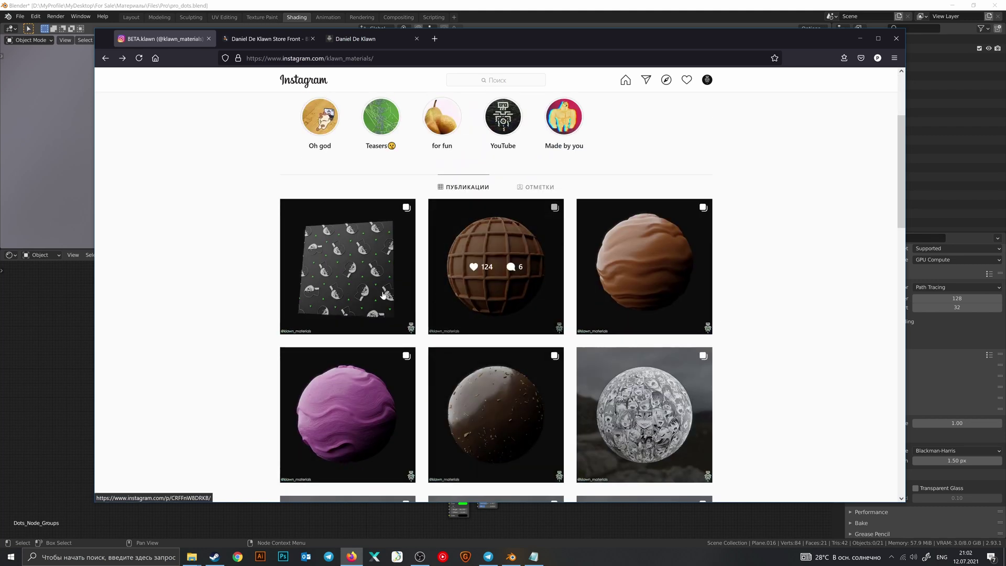
# Step: View the 3-way vector post, go through the images of the Waffle post, and close it
pyautogui.click(496, 329)
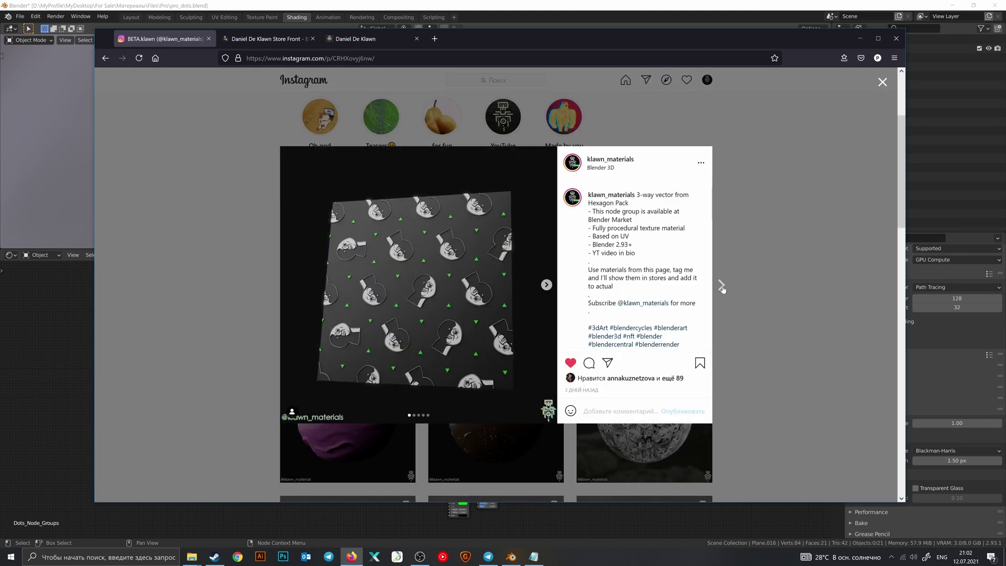
pyautogui.click(721, 285)
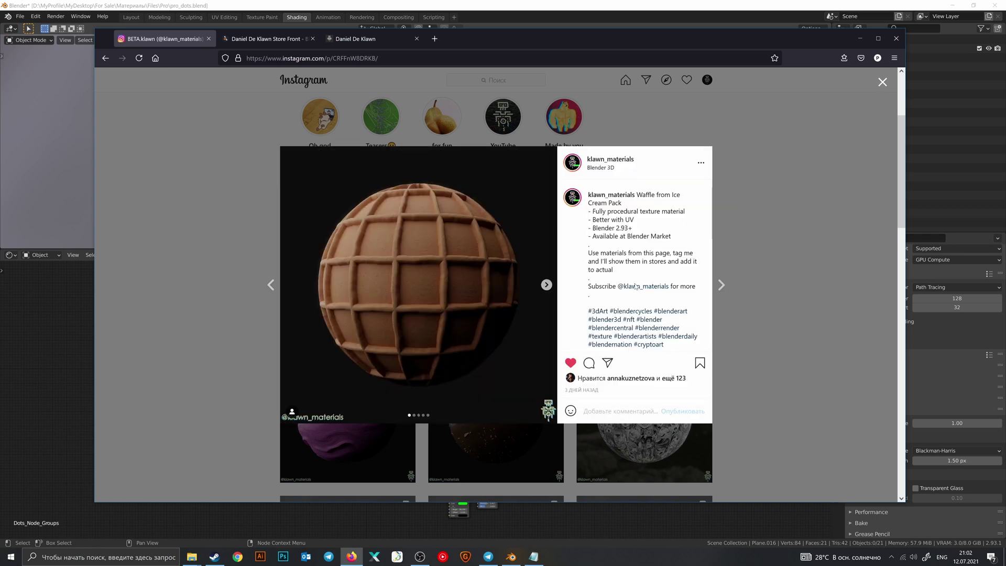
pyautogui.click(546, 285)
pyautogui.click(547, 285)
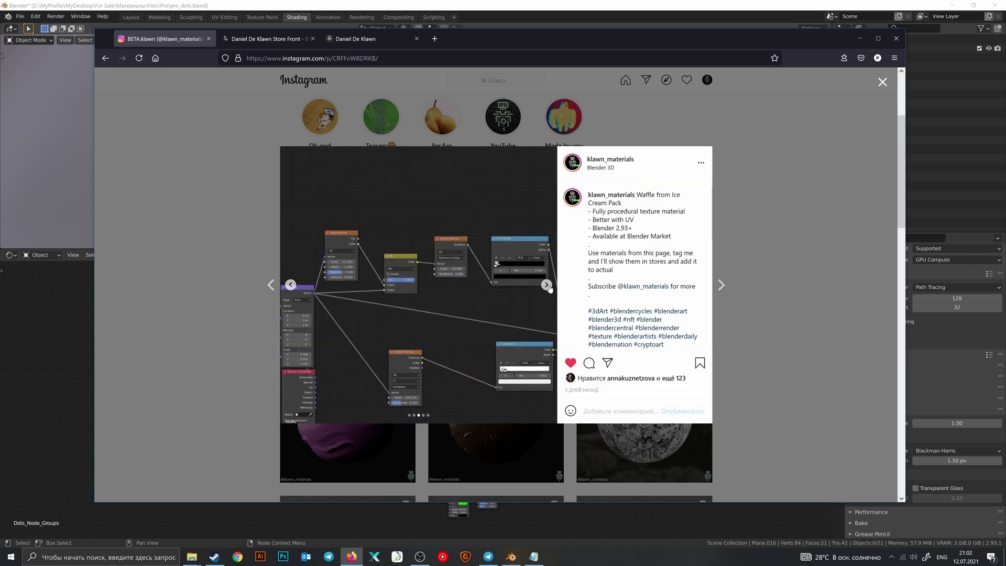
pyautogui.click(546, 285)
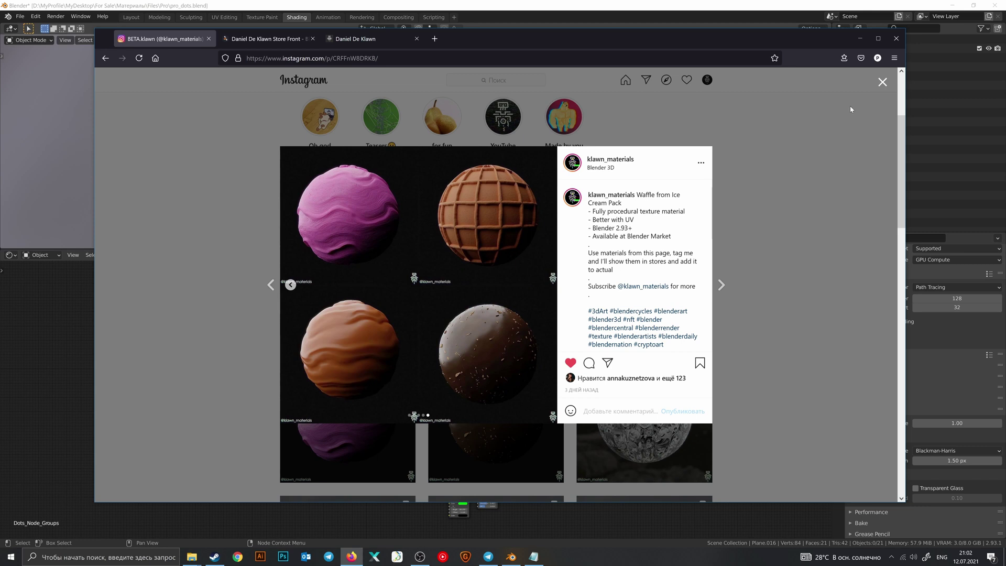
pyautogui.click(881, 82)
# Step: Look over the procedural material products in the creator's Blender Market storefront
pyautogui.click(267, 38)
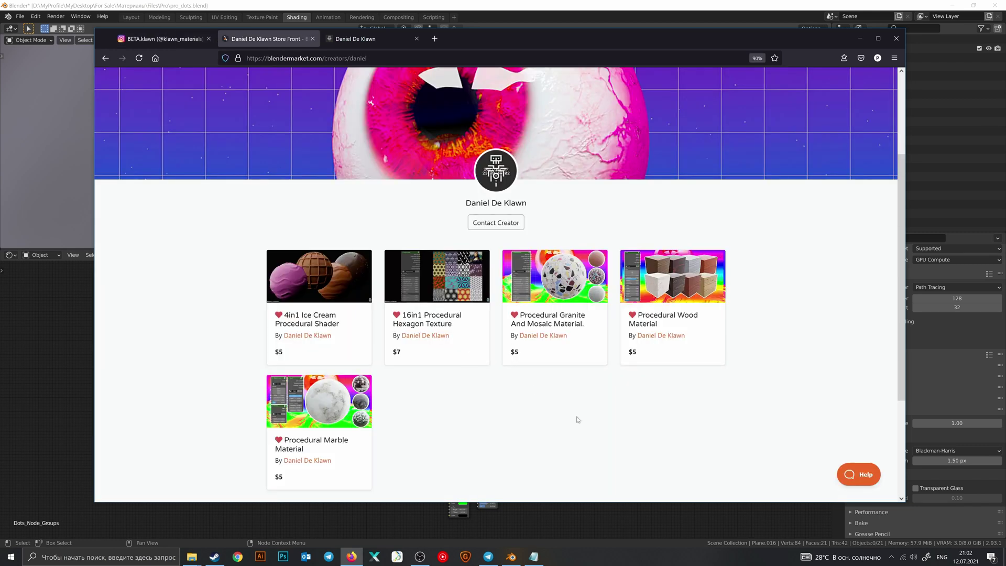
pyautogui.scroll(3, 513, 392)
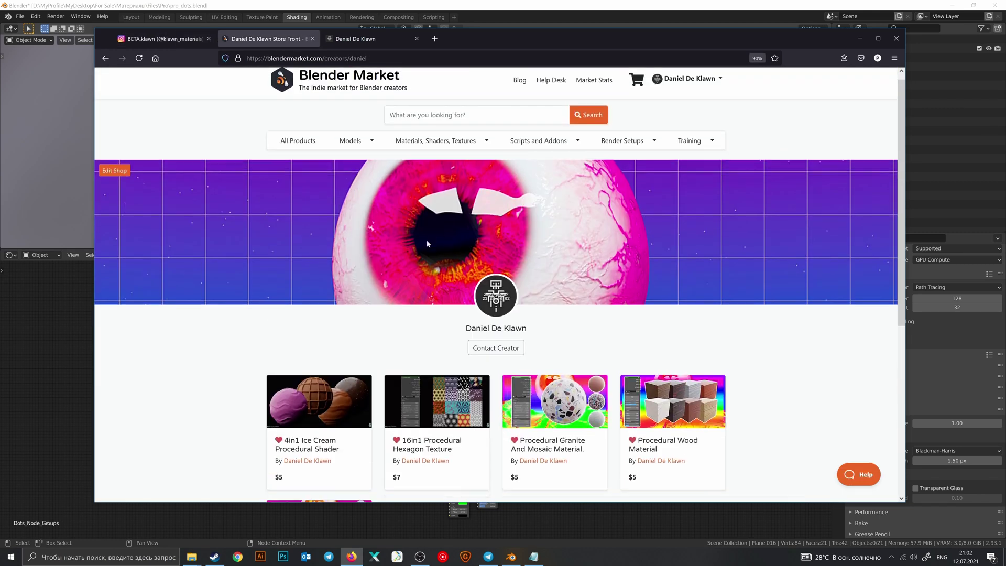
pyautogui.scroll(-4, 570, 297)
pyautogui.scroll(5, 536, 355)
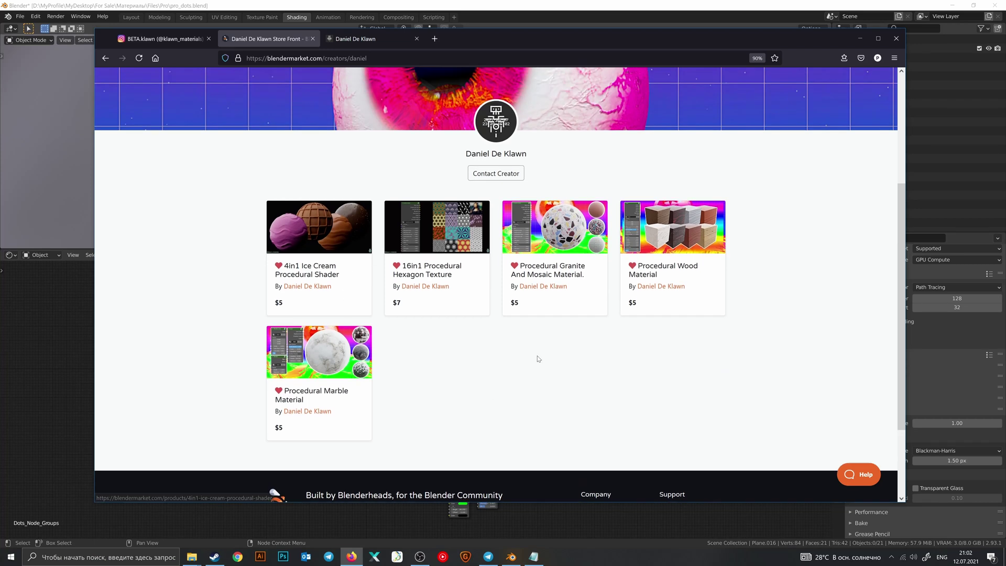
# Step: Browse the creator's Gumroad product page and go through the preview images of the repeatable anime texture
pyautogui.click(355, 41)
pyautogui.scroll(-15, 508, 384)
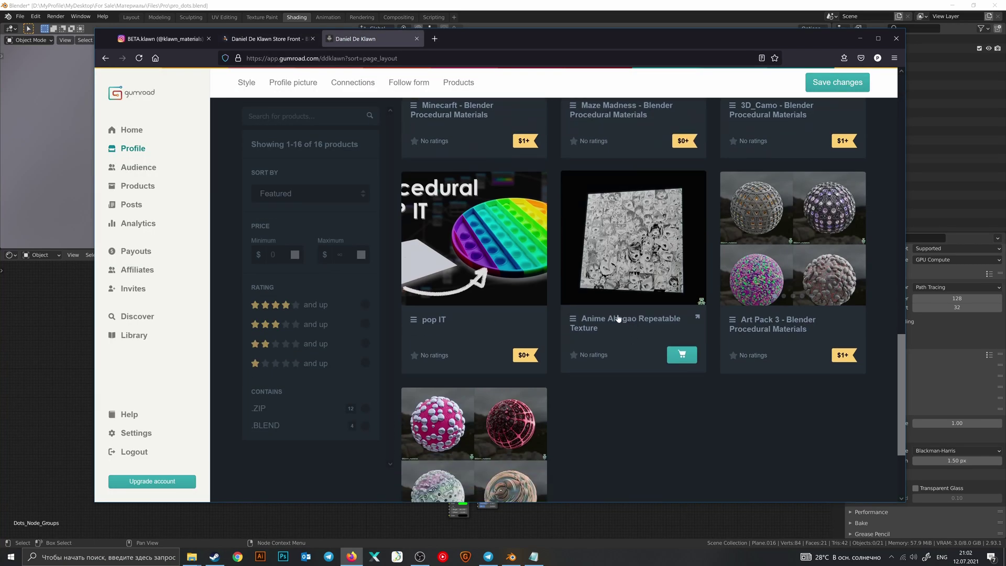
pyautogui.click(566, 320)
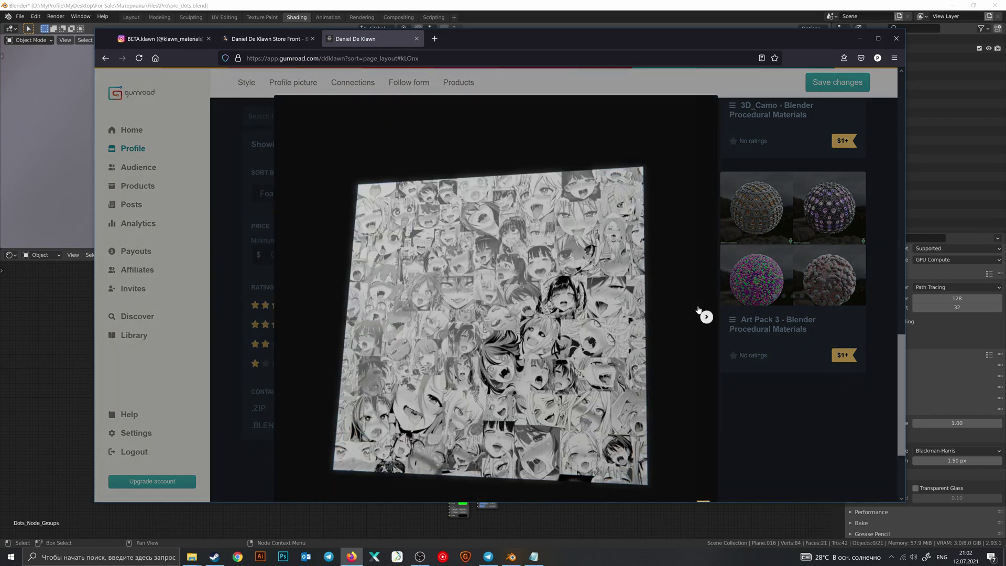
pyautogui.click(703, 316)
pyautogui.click(704, 318)
pyautogui.click(703, 317)
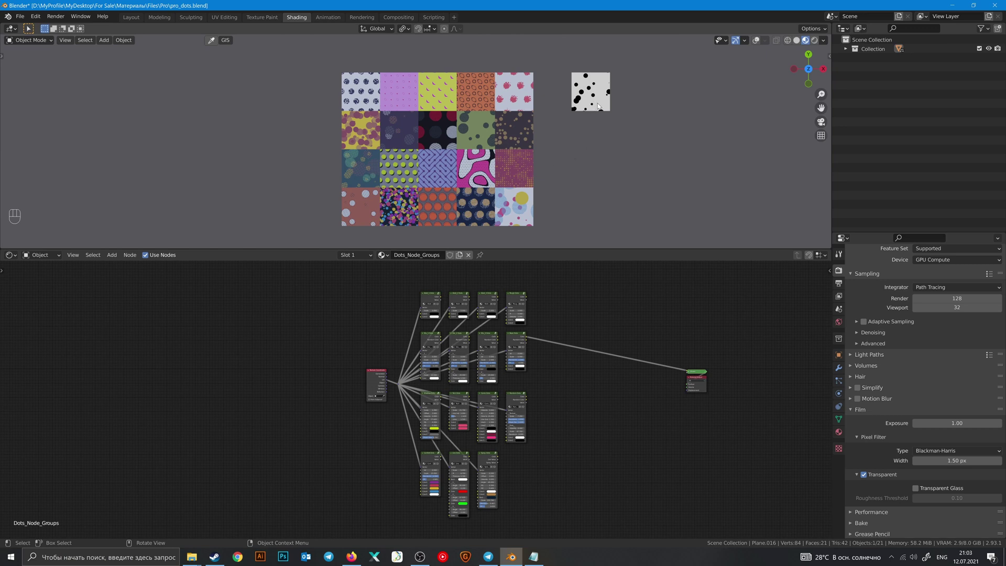
# Step: Back in Blender, preview the Abstr and Rough Dots node groups of the Dots_Node_Groups material one after another on the sample plane
pyautogui.scroll(-1, 578, 350)
pyautogui.moveTo(563, 338); pyautogui.dragTo(557, 331, button='middle')
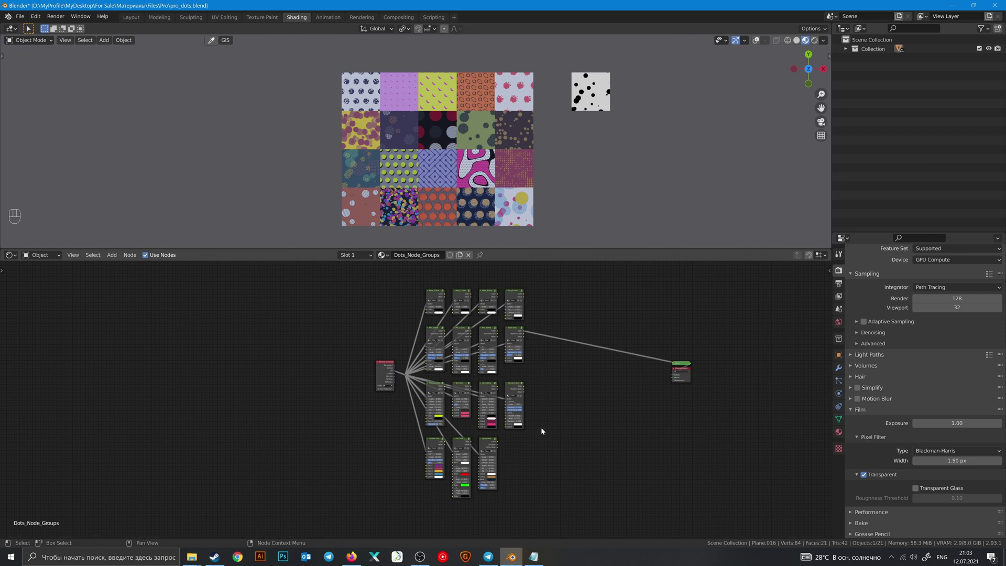
pyautogui.scroll(1, 424, 453)
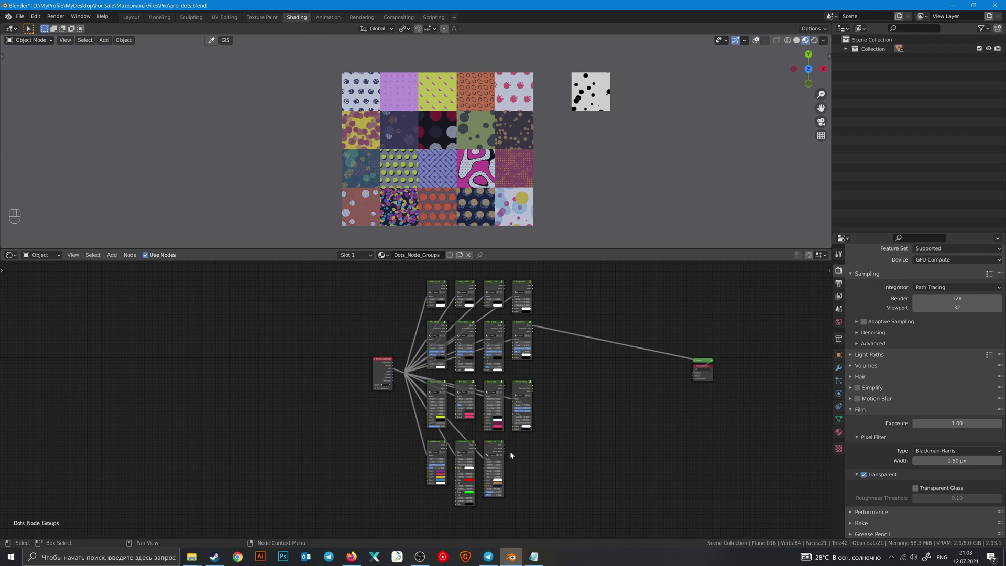
pyautogui.scroll(2, 428, 376)
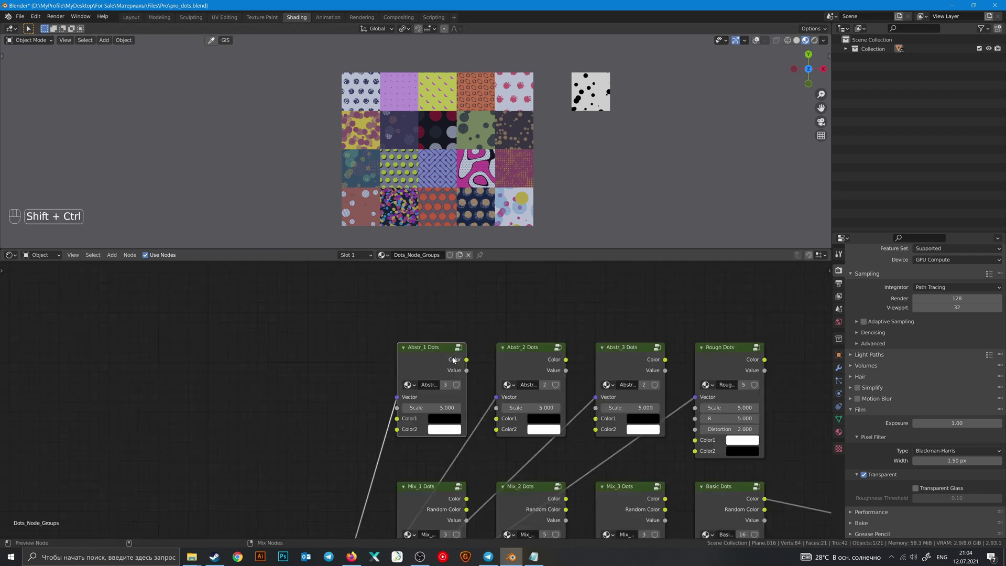
pyautogui.keyDown('ctrl'); pyautogui.keyDown('shift'); pyautogui.click(533, 358); pyautogui.keyUp('shift'); pyautogui.keyUp('ctrl')
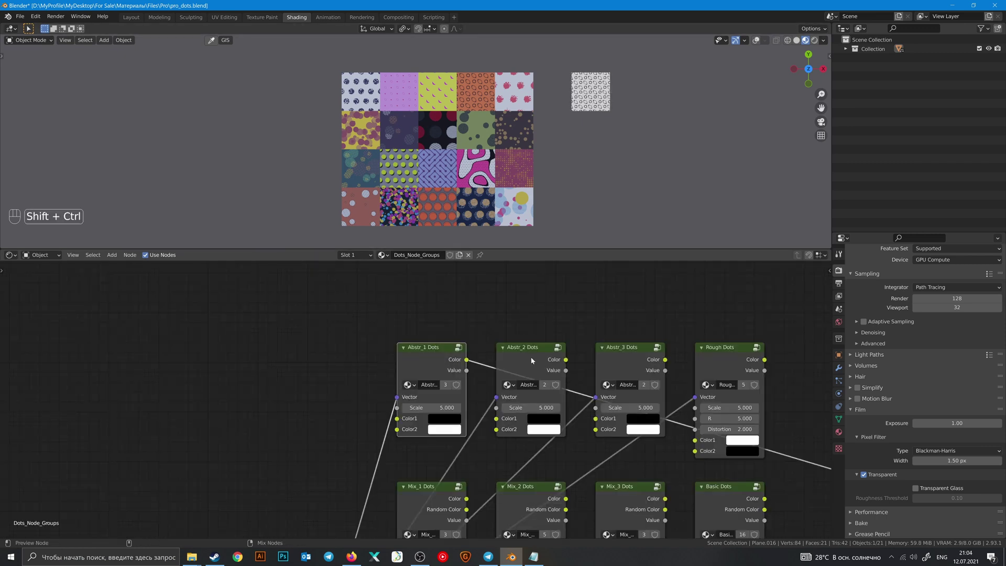
pyautogui.keyDown('ctrl'); pyautogui.keyDown('shift'); pyautogui.click(627, 358); pyautogui.keyUp('shift'); pyautogui.keyUp('ctrl')
pyautogui.keyDown('ctrl'); pyautogui.keyDown('shift'); pyautogui.click(732, 366); pyautogui.keyUp('shift'); pyautogui.keyUp('ctrl')
pyautogui.scroll(3, 656, 96)
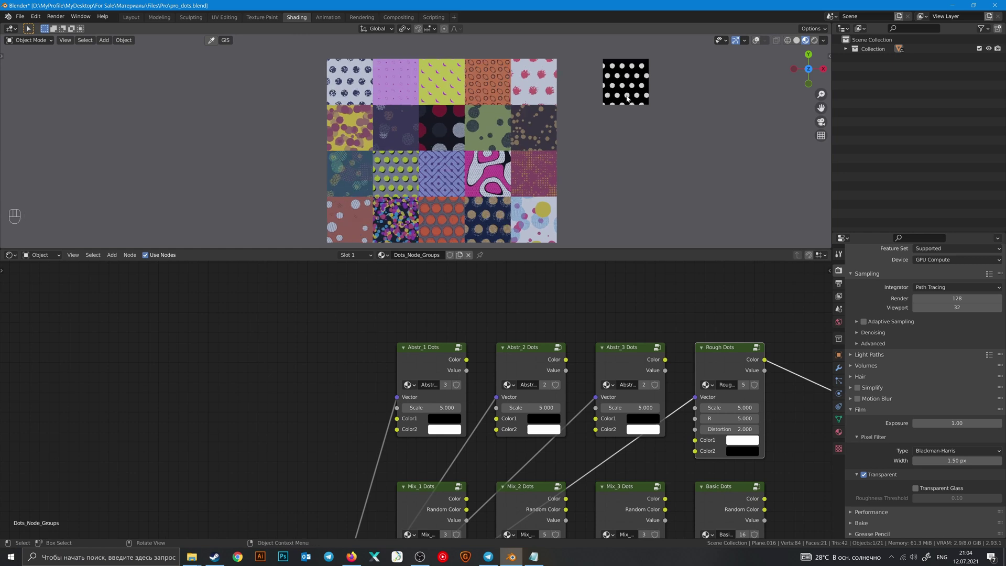
pyautogui.scroll(4, 656, 95)
# Step: Preview the Abstr_1 Dots group and set its Color1 to a muted blue and Color2 to bright cyan
pyautogui.keyDown('ctrl'); pyautogui.keyDown('shift'); pyautogui.click(442, 365); pyautogui.keyUp('shift'); pyautogui.keyUp('ctrl')
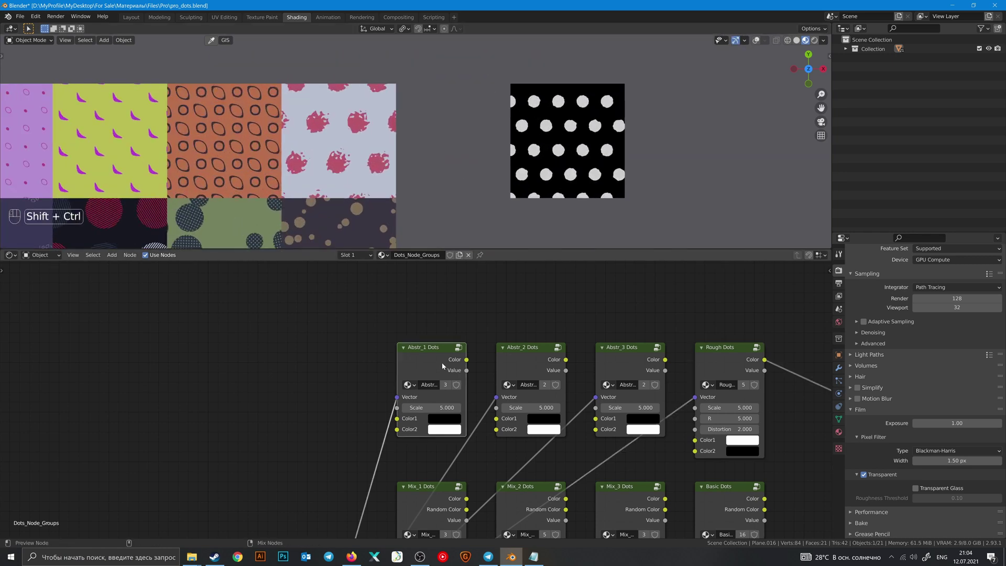
pyautogui.scroll(1, 442, 367)
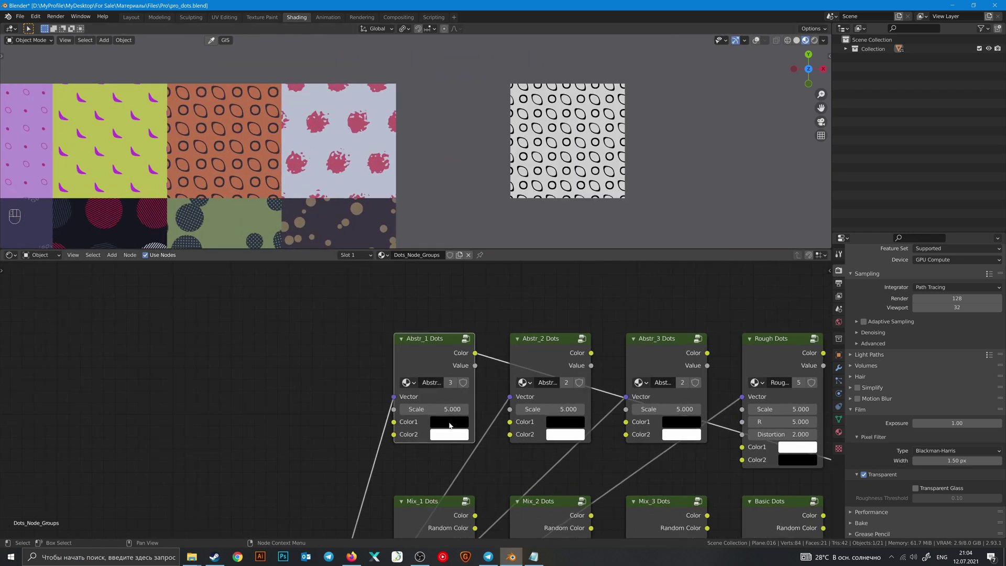
pyautogui.click(449, 421)
pyautogui.click(531, 278)
pyautogui.click(486, 286)
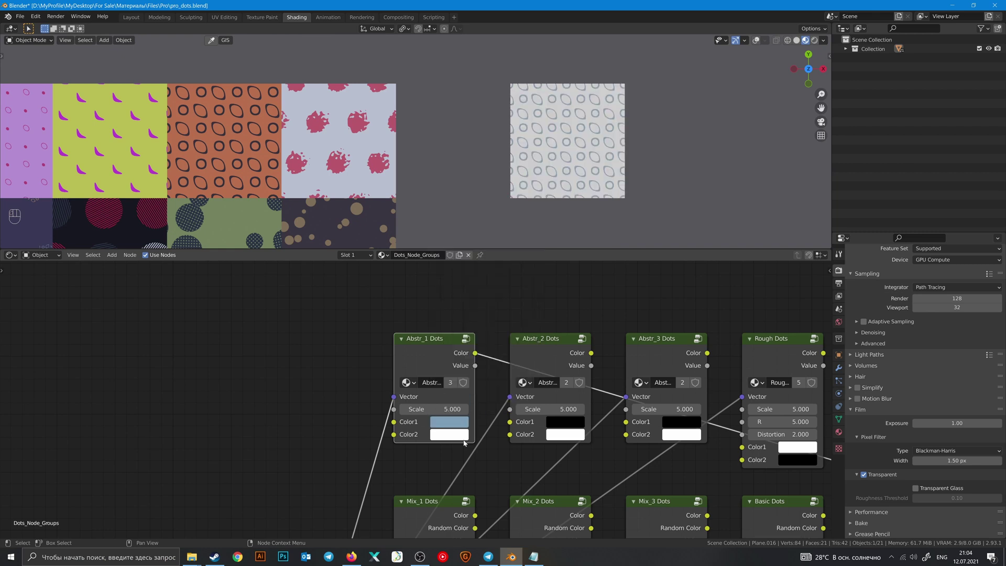
pyautogui.click(446, 437)
pyautogui.click(486, 278)
pyautogui.click(484, 350)
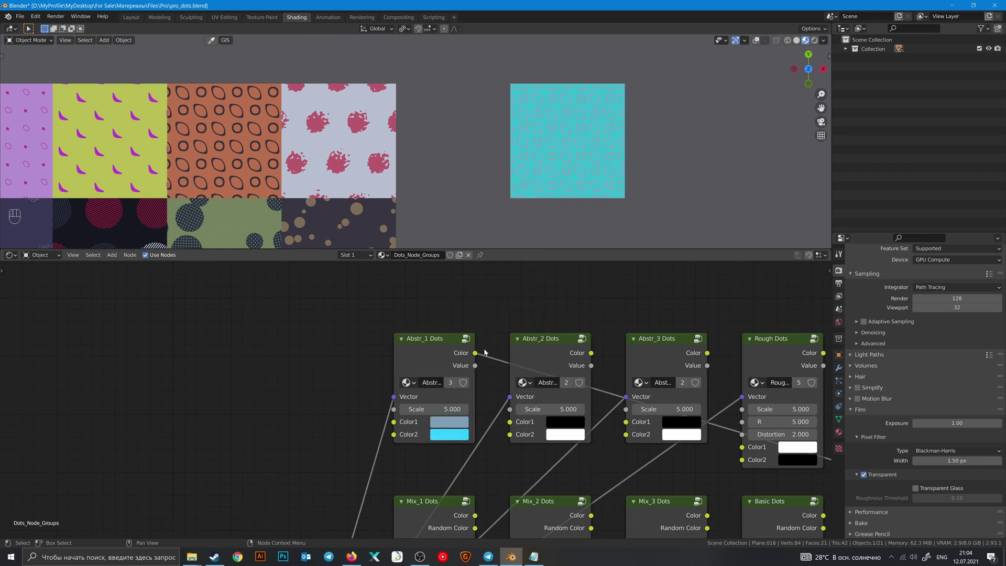
# Step: Preview the Value output of the Abstr_1 Dots group and examine the pattern up close
pyautogui.keyDown('ctrl'); pyautogui.keyDown('shift'); pyautogui.click(441, 351); pyautogui.keyUp('shift'); pyautogui.keyUp('ctrl')
pyautogui.scroll(1, 484, 316)
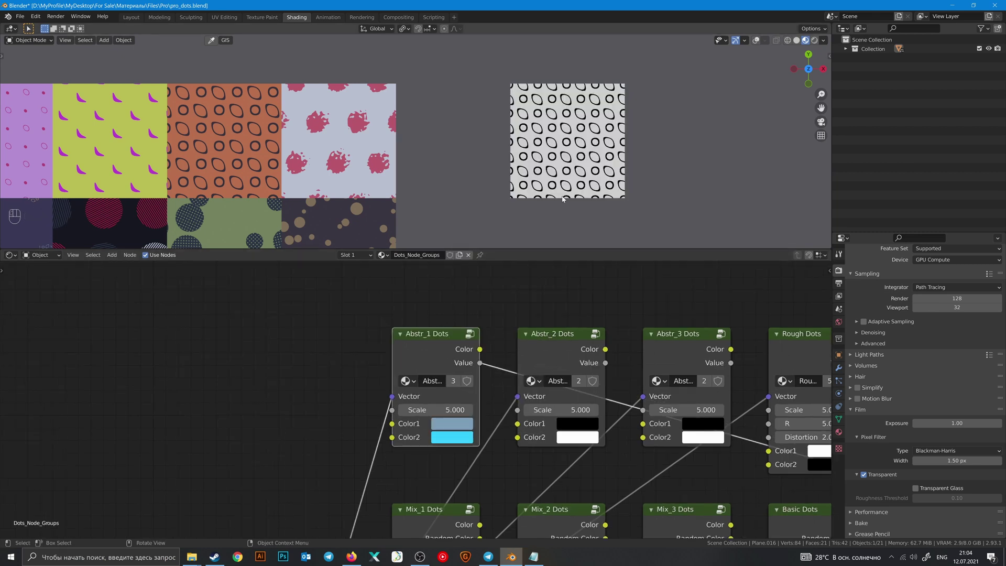
pyautogui.scroll(2, 531, 217)
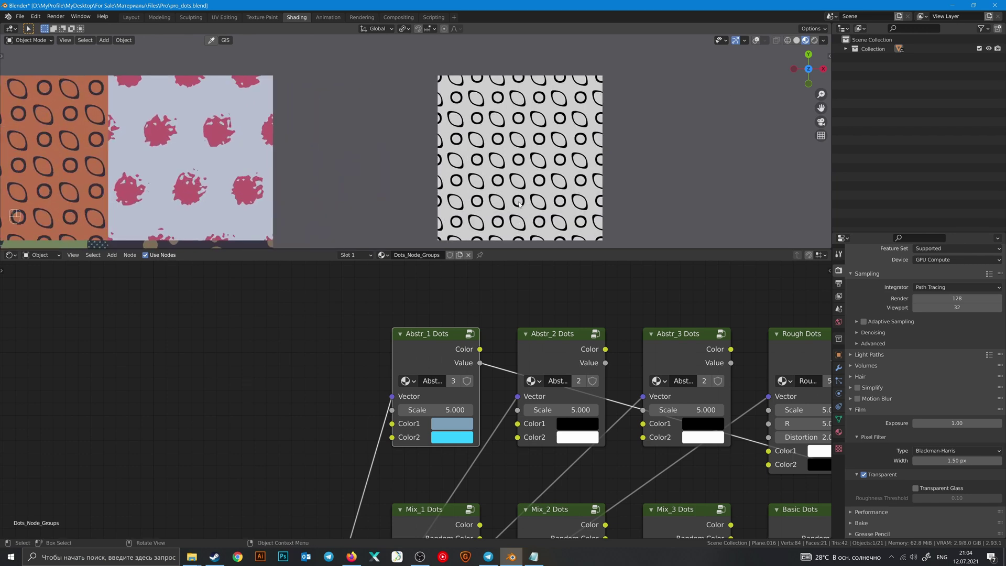
# Step: Preview the Random Color output of the Mix_2 Dots group and examine its striped circles up close
pyautogui.scroll(-2, 617, 421)
pyautogui.keyDown('shift'); pyautogui.moveTo(577, 441); pyautogui.dragTo(540, 292, button='middle'); pyautogui.keyUp('shift')
pyautogui.scroll(1, 521, 352)
pyautogui.keyDown('ctrl'); pyautogui.keyDown('shift'); pyautogui.click(498, 341); pyautogui.keyUp('shift'); pyautogui.keyUp('ctrl')
pyautogui.keyDown('ctrl'); pyautogui.keyDown('shift'); pyautogui.click(499, 341); pyautogui.keyUp('shift'); pyautogui.keyUp('ctrl')
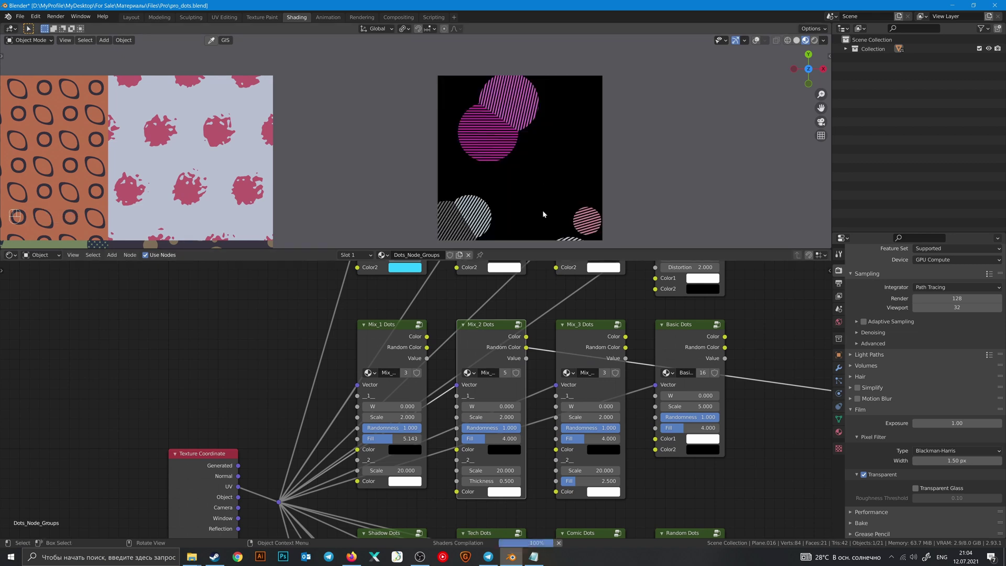
pyautogui.scroll(2, 542, 210)
pyautogui.scroll(1, 528, 341)
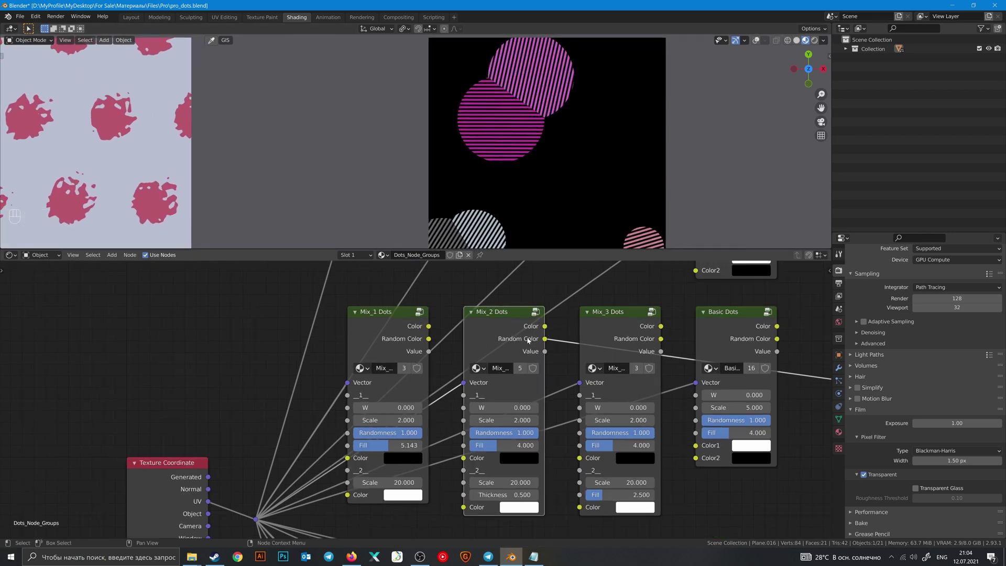
# Step: Try adjusting the brightness of the first Color of the Mix_2 Dots group
pyautogui.press('KP_Decimal')
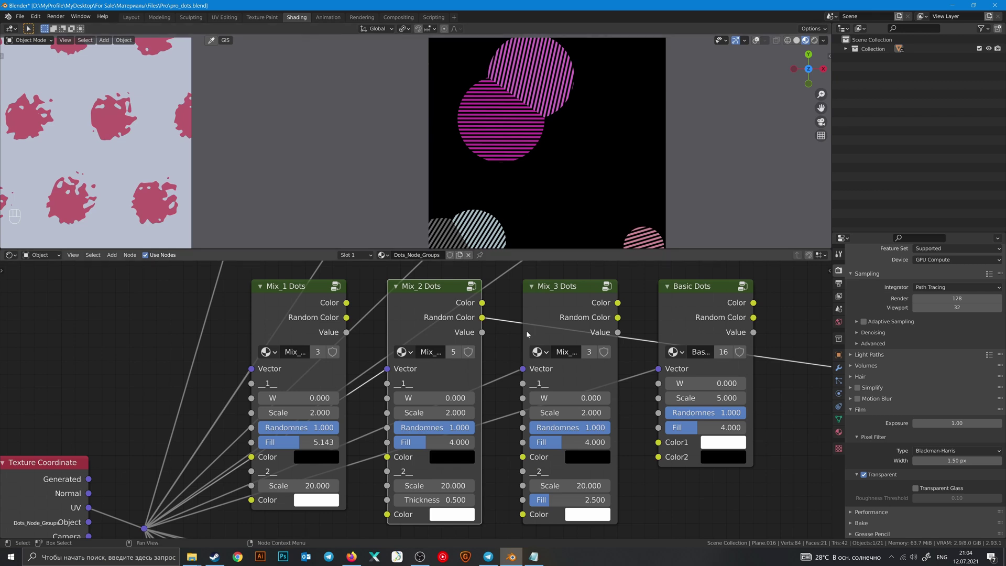
pyautogui.click(454, 458)
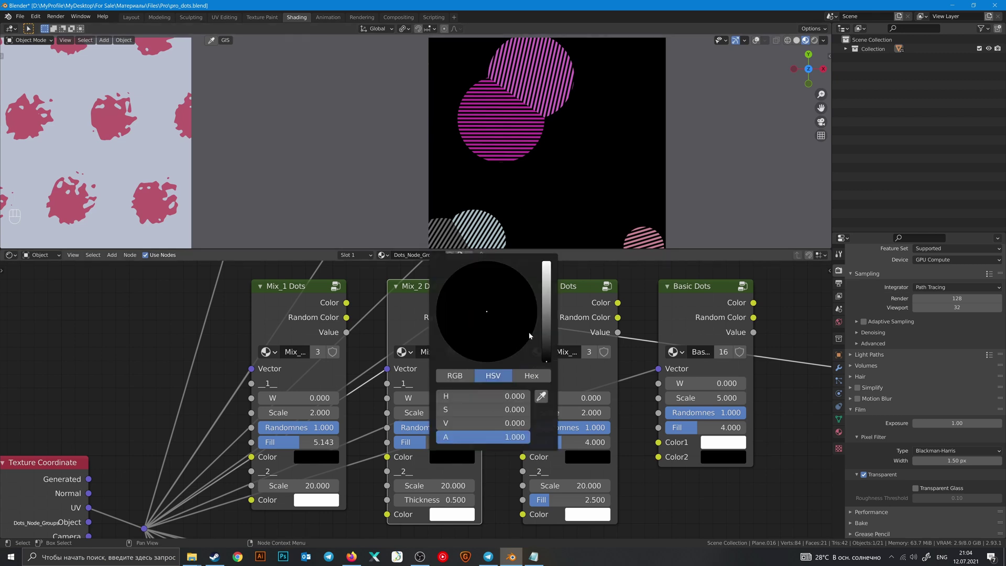
pyautogui.moveTo(548, 361)
pyautogui.mouseDown()
pyautogui.moveTo(547, 282)
pyautogui.moveTo(546, 360)
pyautogui.mouseUp()
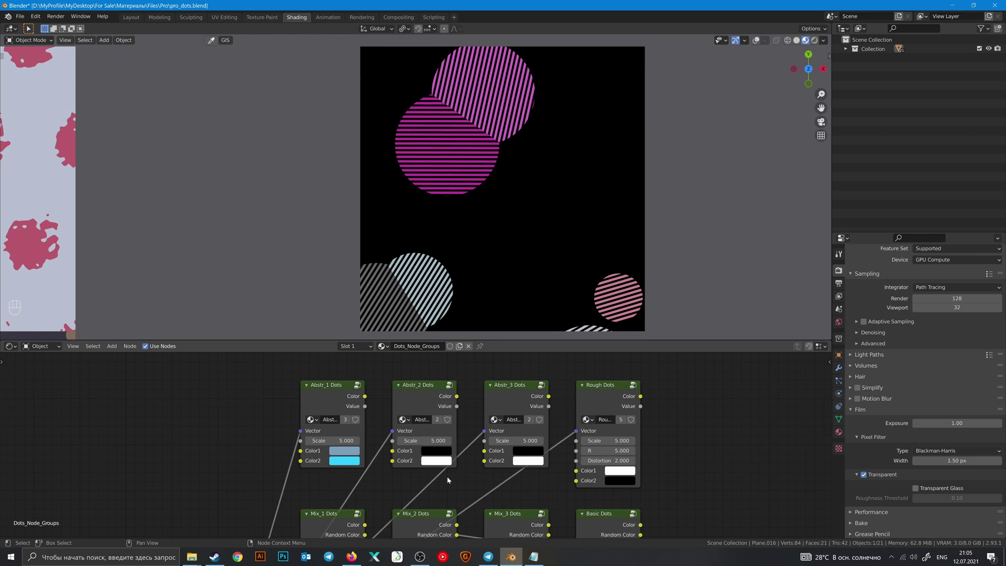
# Step: Look over the Abstr and Mix node groups, preview the Color output of Abstr_1 Dots, and undo the last change
pyautogui.moveTo(572, 461); pyautogui.dragTo(571, 427, button='middle')
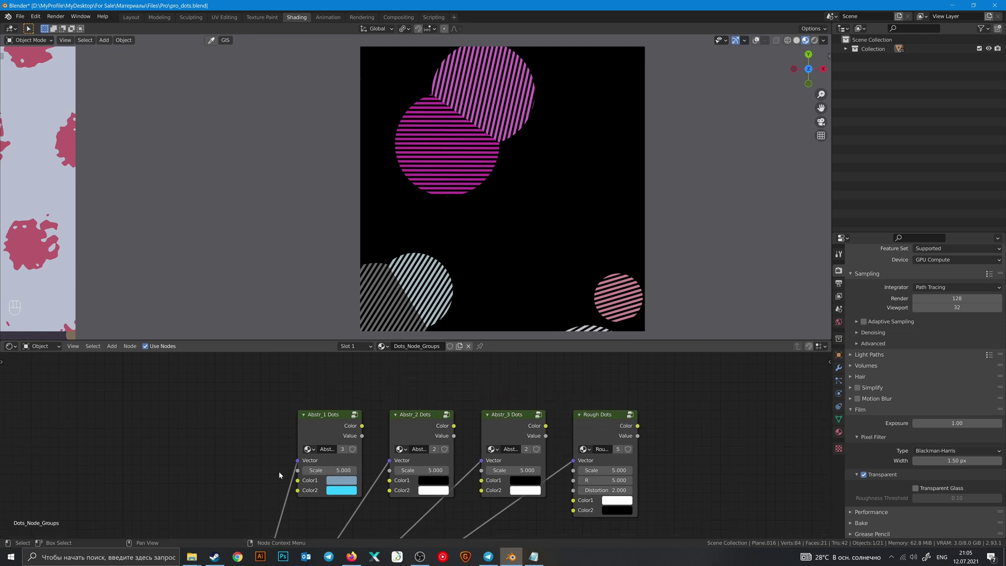
pyautogui.keyDown('shift'); pyautogui.moveTo(574, 516); pyautogui.dragTo(584, 414, button='middle'); pyautogui.keyUp('shift')
pyautogui.keyDown('shift'); pyautogui.moveTo(568, 469); pyautogui.dragTo(561, 420, button='middle'); pyautogui.keyUp('shift')
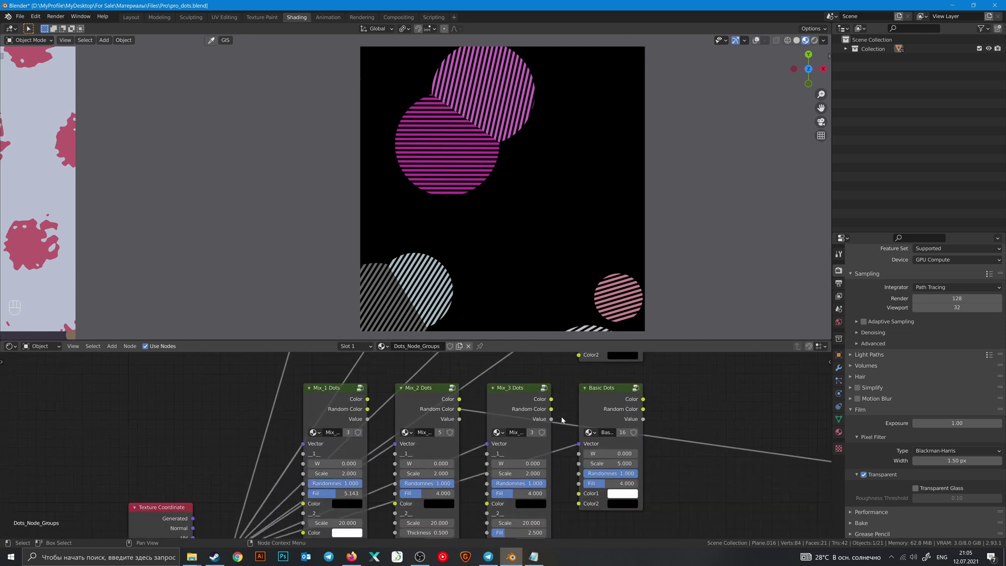
pyautogui.keyDown('shift'); pyautogui.moveTo(375, 366); pyautogui.dragTo(388, 486, button='middle'); pyautogui.keyUp('shift')
pyautogui.scroll(1, 388, 425)
pyautogui.keyDown('ctrl'); pyautogui.keyDown('shift'); pyautogui.click(352, 378); pyautogui.keyUp('shift'); pyautogui.keyUp('ctrl')
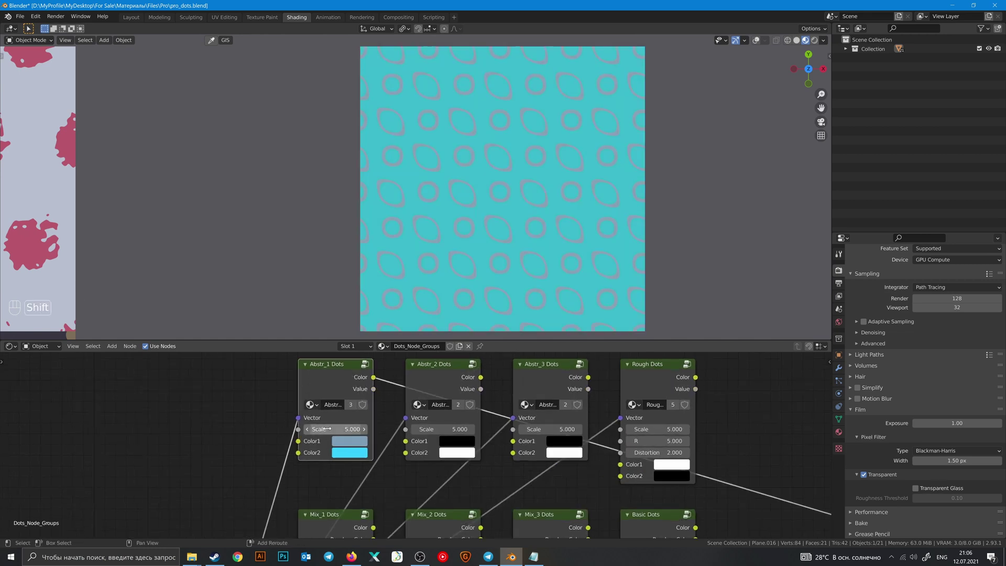
pyautogui.hotkey('ctrl', 'z')
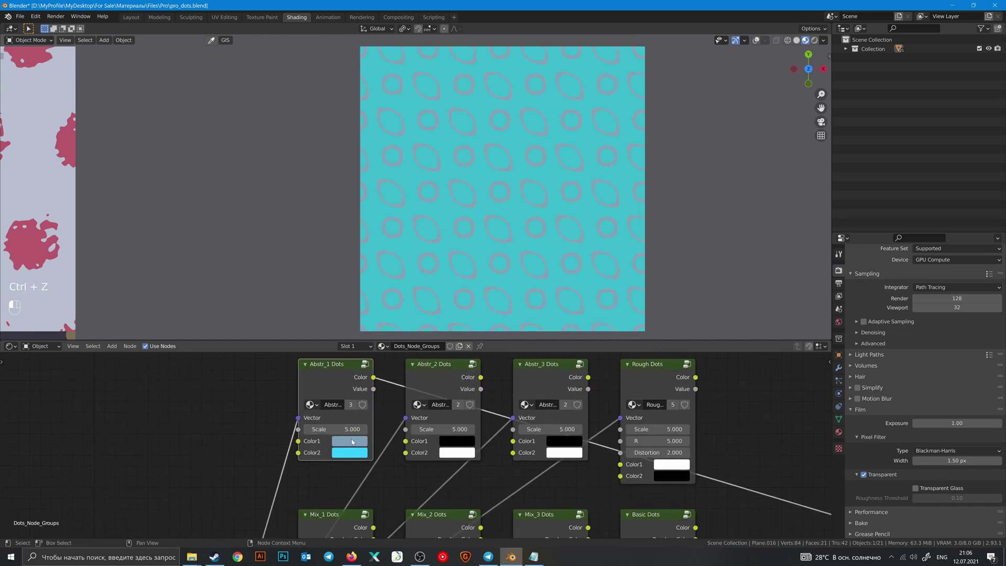
# Step: Set Color1 of the Abstr_1 Dots group to purple
pyautogui.click(350, 441)
pyautogui.click(405, 344)
pyautogui.click(408, 475)
# Step: Preview the Color output of Abstr_2 Dots, with Scale set to 8.020 and Color1 to a muted red
pyautogui.keyDown('shift'); pyautogui.moveTo(390, 398); pyautogui.dragTo(323, 407, button='middle'); pyautogui.keyUp('shift')
pyautogui.keyDown('ctrl'); pyautogui.keyDown('shift'); pyautogui.click(401, 386); pyautogui.keyUp('shift'); pyautogui.keyUp('ctrl')
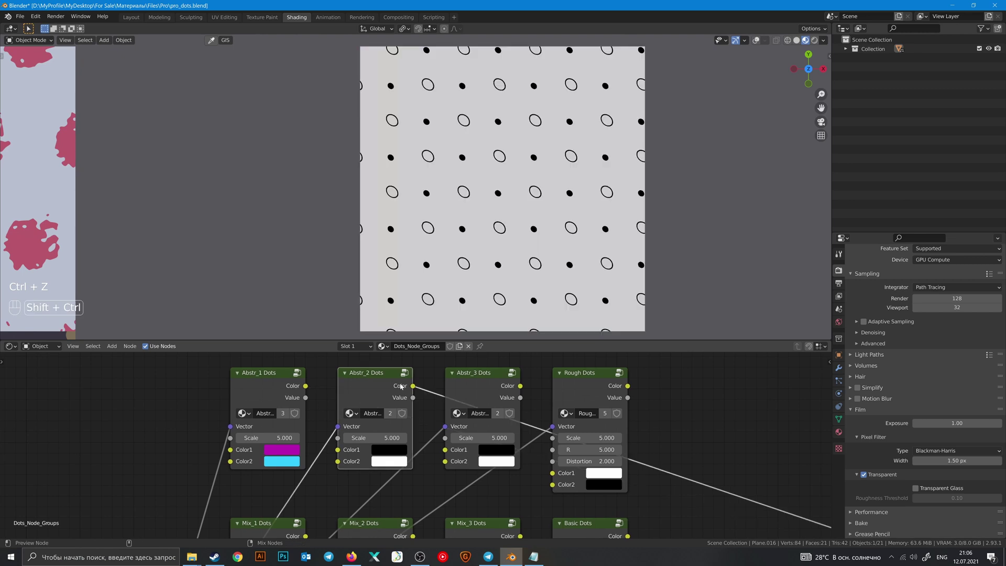
pyautogui.moveTo(397, 441); pyautogui.dragTo(440, 441)
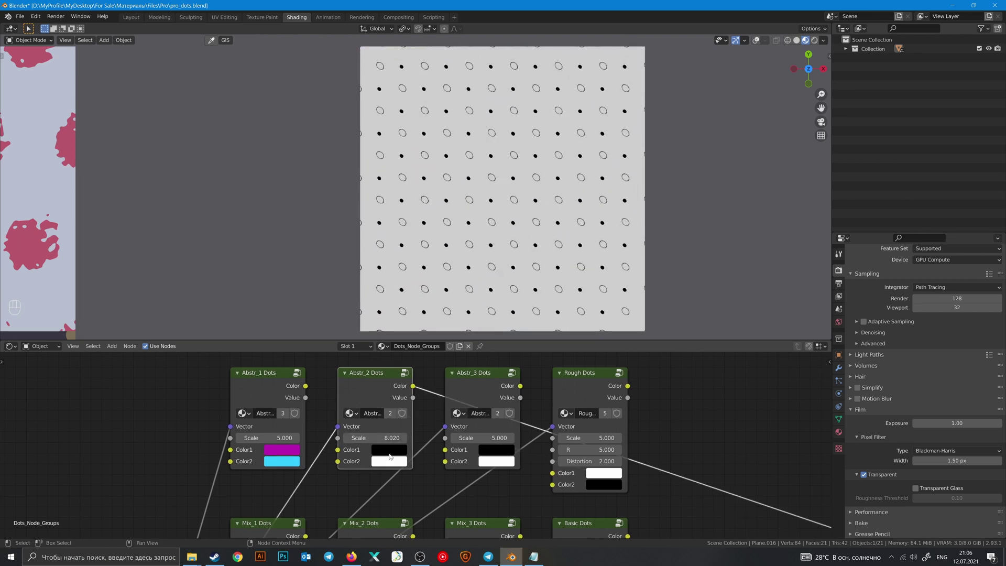
pyautogui.click(389, 449)
pyautogui.click(415, 354)
pyautogui.click(464, 323)
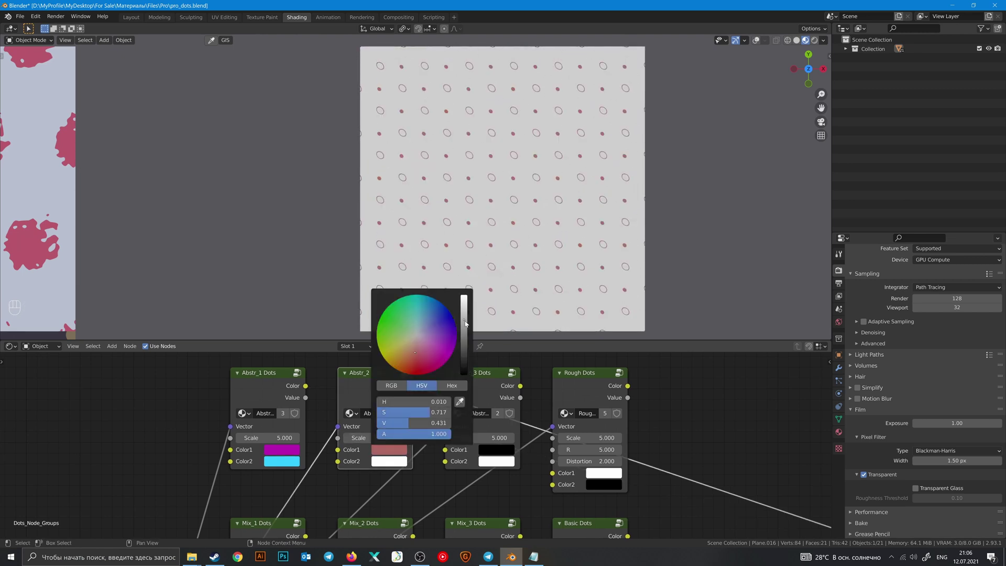
# Step: Preview the Color output of the Abstr_3 Dots group and set its Scale to 5.090
pyautogui.keyDown('ctrl'); pyautogui.keyDown('shift'); pyautogui.click(510, 388); pyautogui.keyUp('shift'); pyautogui.keyUp('ctrl')
pyautogui.moveTo(534, 379); pyautogui.dragTo(452, 397, button='middle')
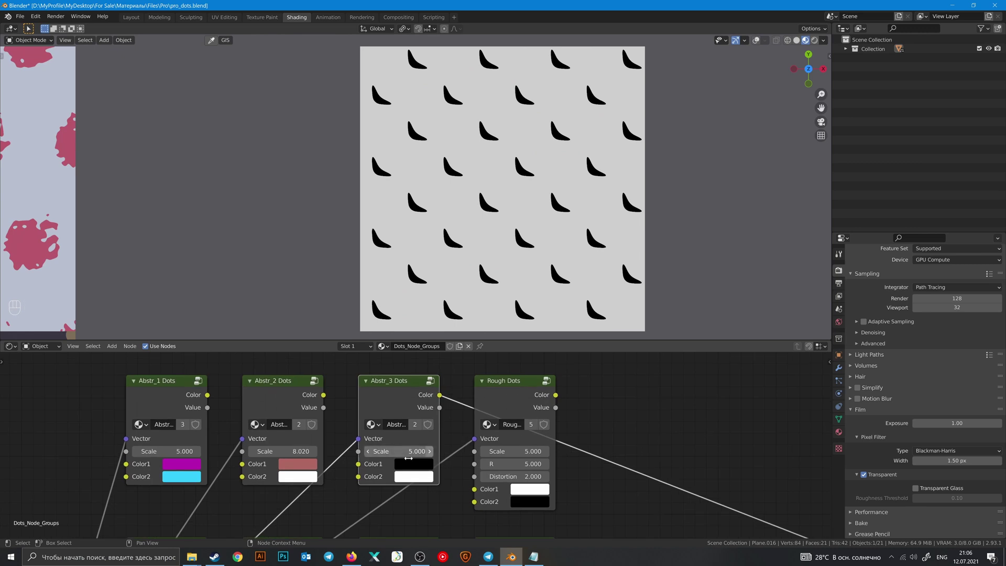
pyautogui.moveTo(408, 458); pyautogui.dragTo(447, 455)
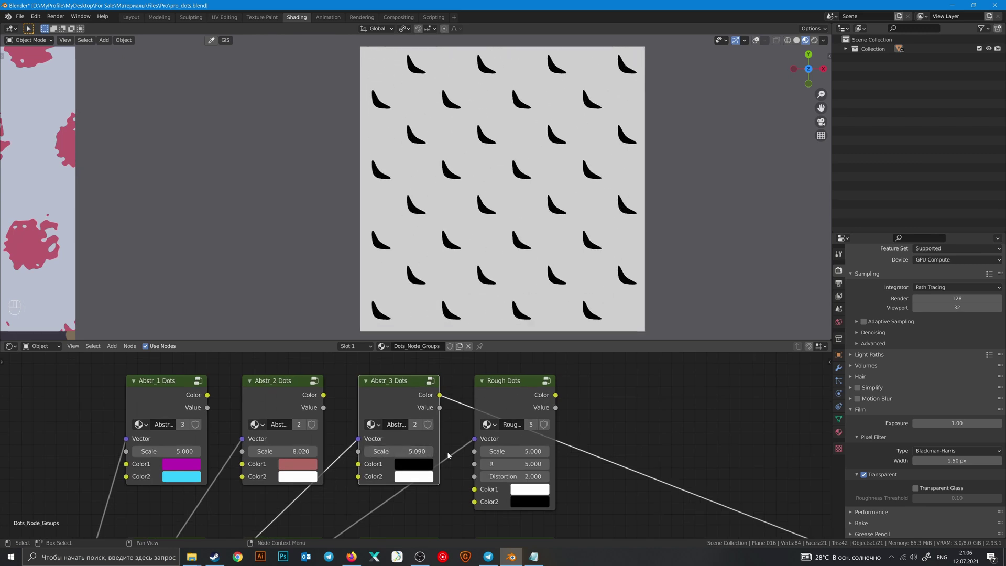
# Step: Preview the Color output of Rough Dots and set its Scale to 4.280, R to 5.090 and Distortion to 0
pyautogui.moveTo(454, 427); pyautogui.dragTo(380, 427, button='middle')
pyautogui.keyDown('ctrl'); pyautogui.keyDown('shift'); pyautogui.click(440, 392); pyautogui.keyUp('shift'); pyautogui.keyUp('ctrl')
pyautogui.moveTo(535, 427); pyautogui.dragTo(550, 402, button='middle')
pyautogui.scroll(1, 516, 413)
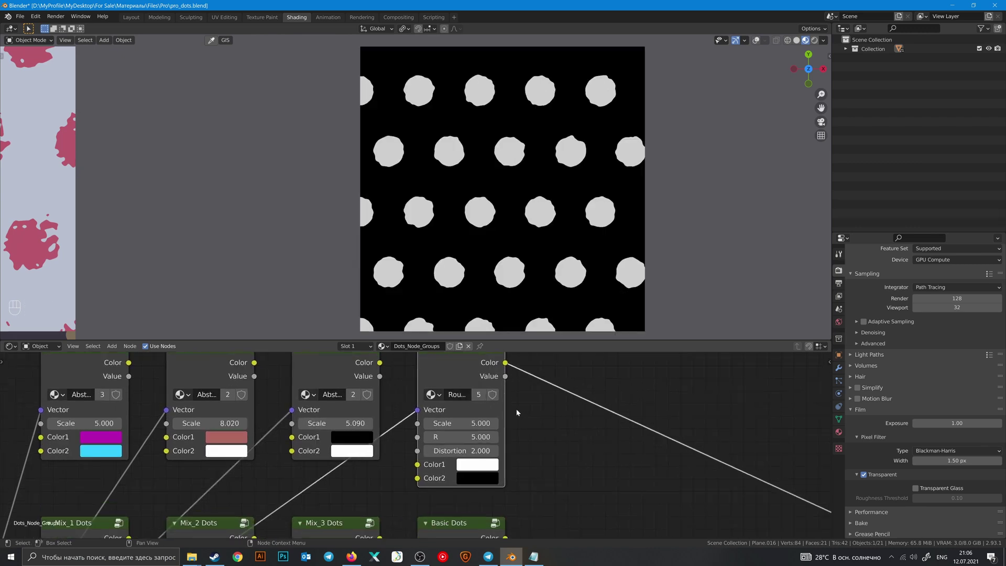
pyautogui.keyDown('shift'); pyautogui.moveTo(460, 423); pyautogui.dragTo(449, 450); pyautogui.keyUp('shift')
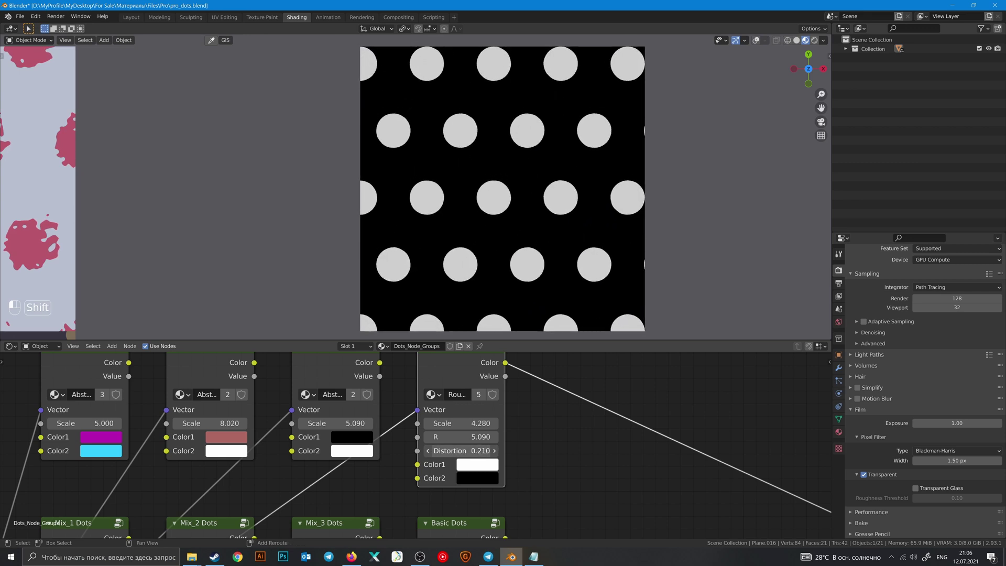
# Step: Set Color1 of the Rough Dots group to pink and Color2 to purple
pyautogui.click(477, 464)
pyautogui.click(511, 359)
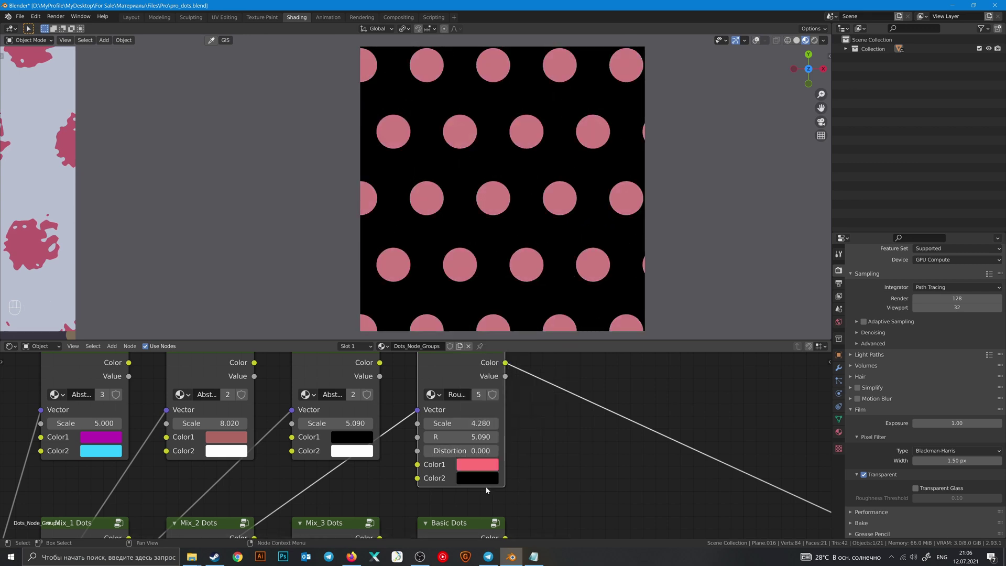
pyautogui.click(485, 477)
pyautogui.moveTo(528, 354); pyautogui.dragTo(544, 352)
pyautogui.click(564, 327)
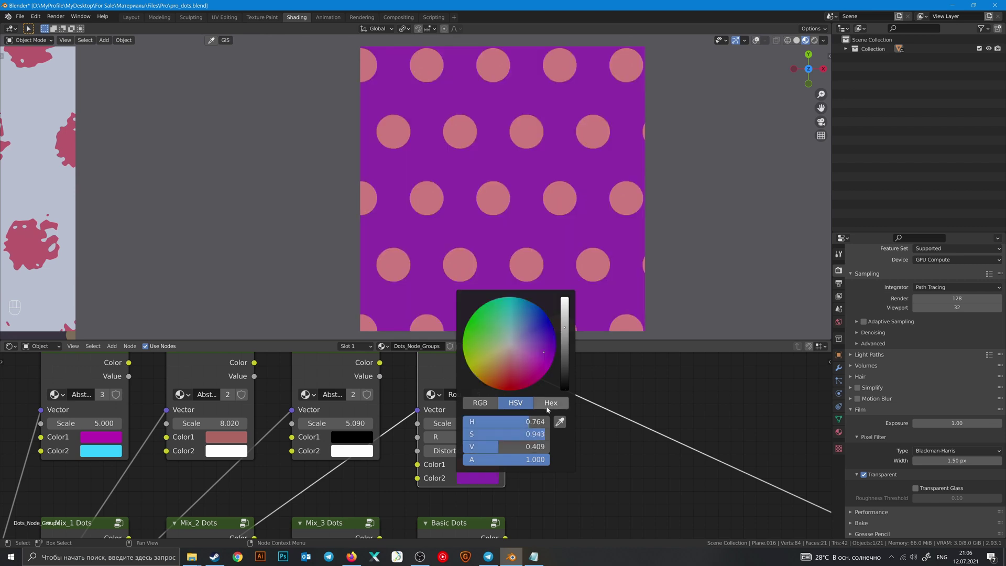
# Step: Preview the Color output of the Mix_1 Dots group and set its W to 7.810
pyautogui.moveTo(229, 480); pyautogui.dragTo(398, 395, button='middle')
pyautogui.scroll(-2, 398, 394)
pyautogui.moveTo(286, 450); pyautogui.dragTo(393, 410, button='middle')
pyautogui.keyDown('ctrl'); pyautogui.keyDown('shift'); pyautogui.click(393, 411); pyautogui.keyUp('shift'); pyautogui.keyUp('ctrl')
pyautogui.moveTo(443, 439); pyautogui.dragTo(453, 398, button='middle')
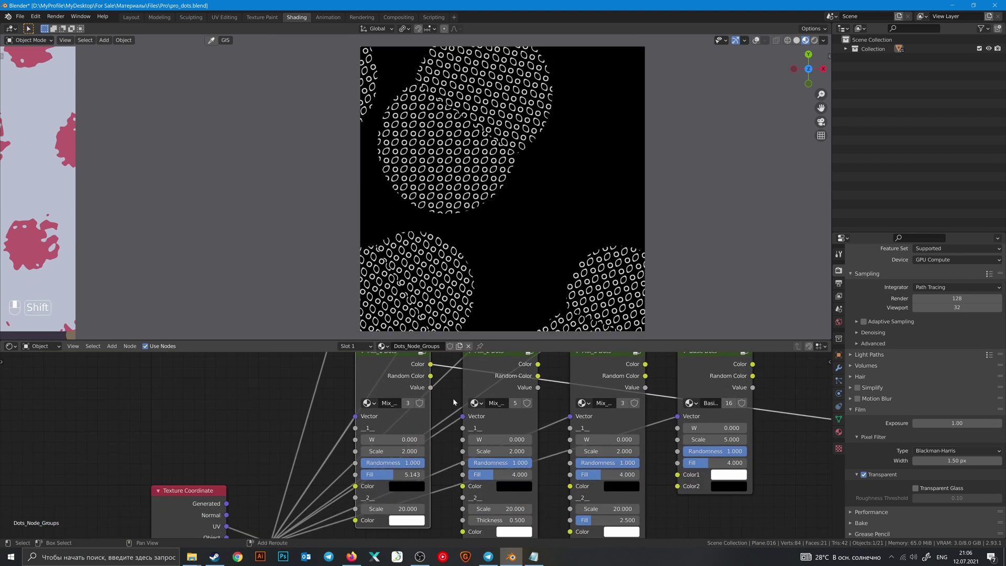
pyautogui.scroll(1, 410, 438)
pyautogui.moveTo(371, 439); pyautogui.dragTo(464, 439)
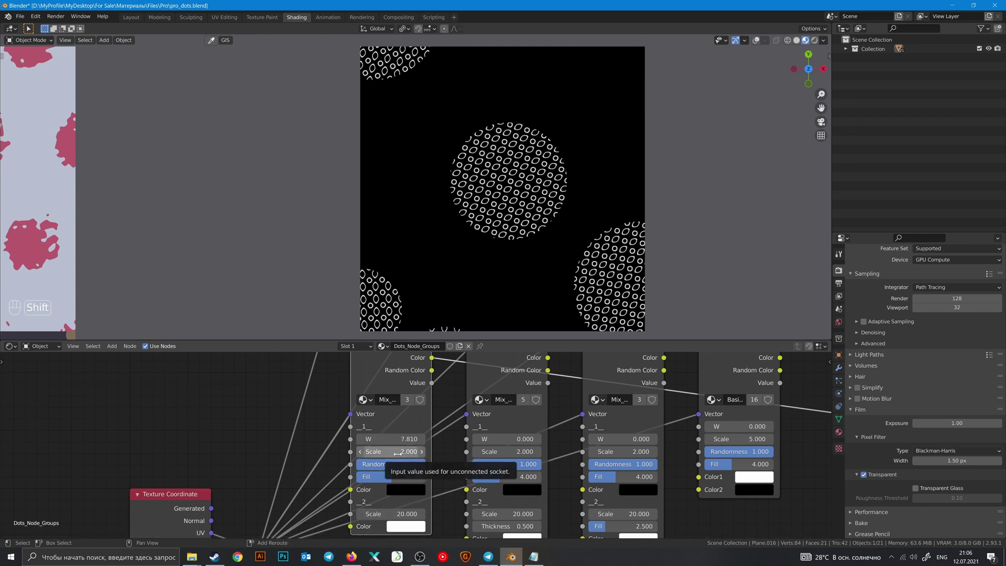
# Step: Set Mix_1 Dots' first Scale to 7.050, second Scale to 64.900, Randomness to 0.224 and Fill to 3.905
pyautogui.keyDown('shift'); pyautogui.moveTo(396, 452); pyautogui.dragTo(430, 451); pyautogui.keyUp('shift')
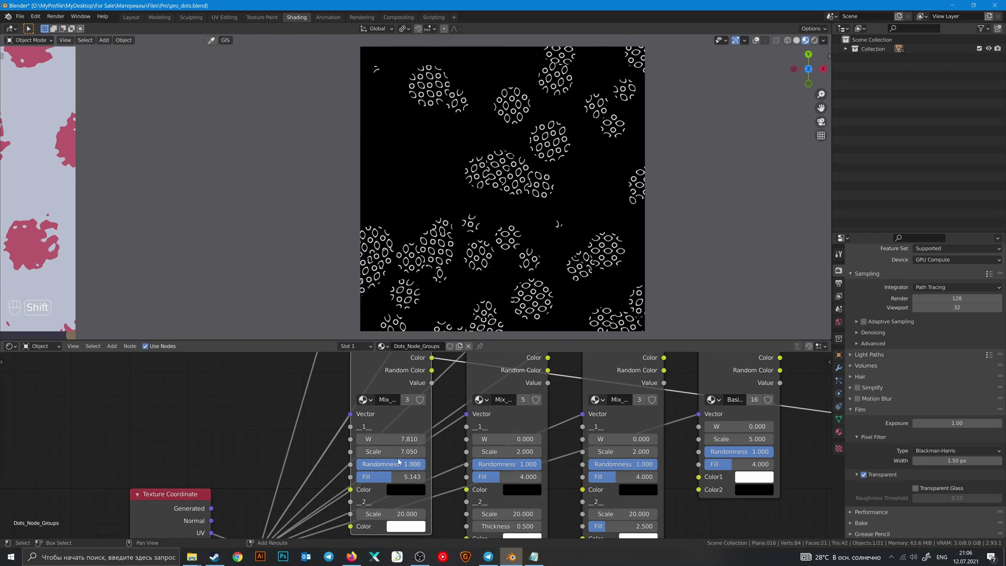
pyautogui.keyDown('shift'); pyautogui.moveTo(398, 514); pyautogui.dragTo(445, 514); pyautogui.keyUp('shift')
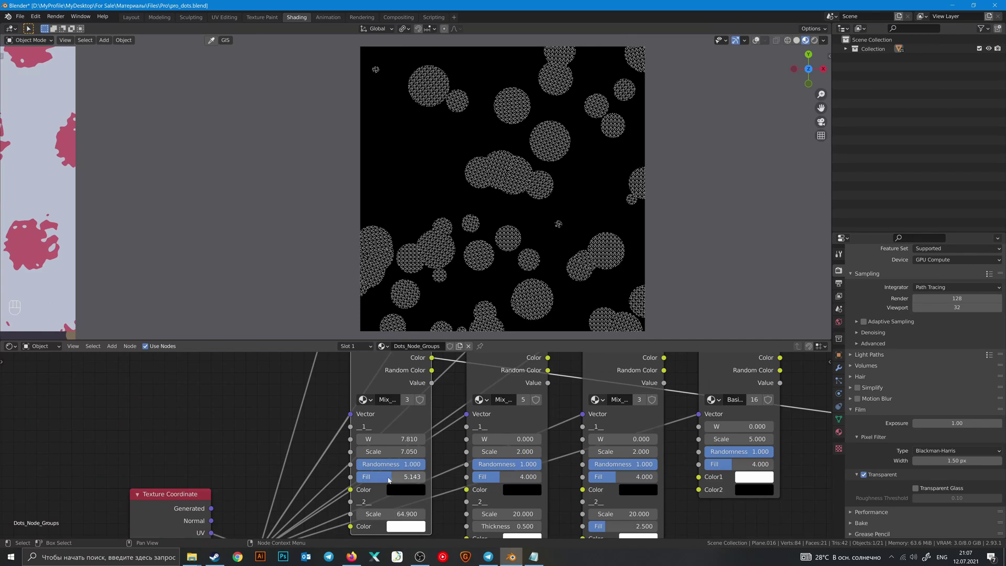
pyautogui.moveTo(388, 479); pyautogui.dragTo(343, 464)
# Step: Set the first Color of the Mix_1 Dots group to purple and the second Color to light green
pyautogui.moveTo(445, 496); pyautogui.dragTo(436, 472, button='middle')
pyautogui.scroll(1, 436, 471)
pyautogui.click(400, 467)
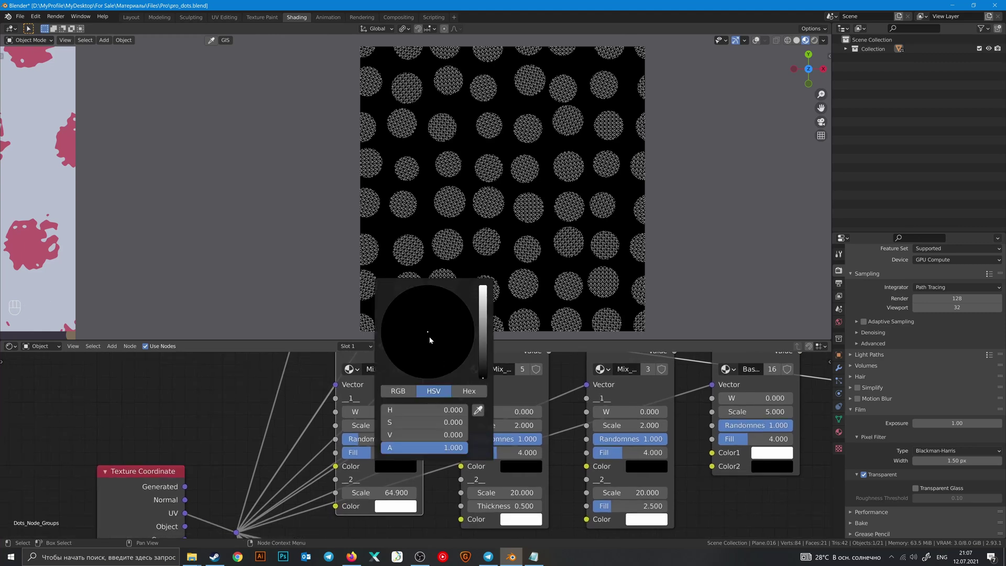
pyautogui.click(483, 326)
pyautogui.click(399, 505)
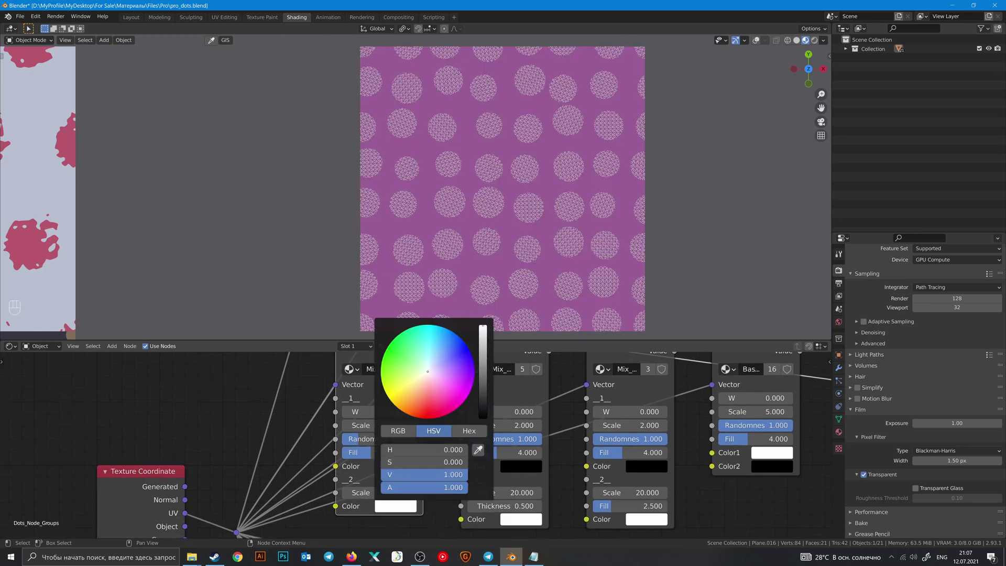
pyautogui.click(402, 370)
# Step: Preview Mix_2 Dots' Color output and set its W to 1.030, first Scale to 17.740, Randomness to 0.619 and Fill to 3.619
pyautogui.moveTo(539, 392); pyautogui.dragTo(487, 404, button='middle')
pyautogui.keyDown('ctrl'); pyautogui.keyDown('shift'); pyautogui.click(447, 436); pyautogui.keyUp('shift'); pyautogui.keyUp('ctrl')
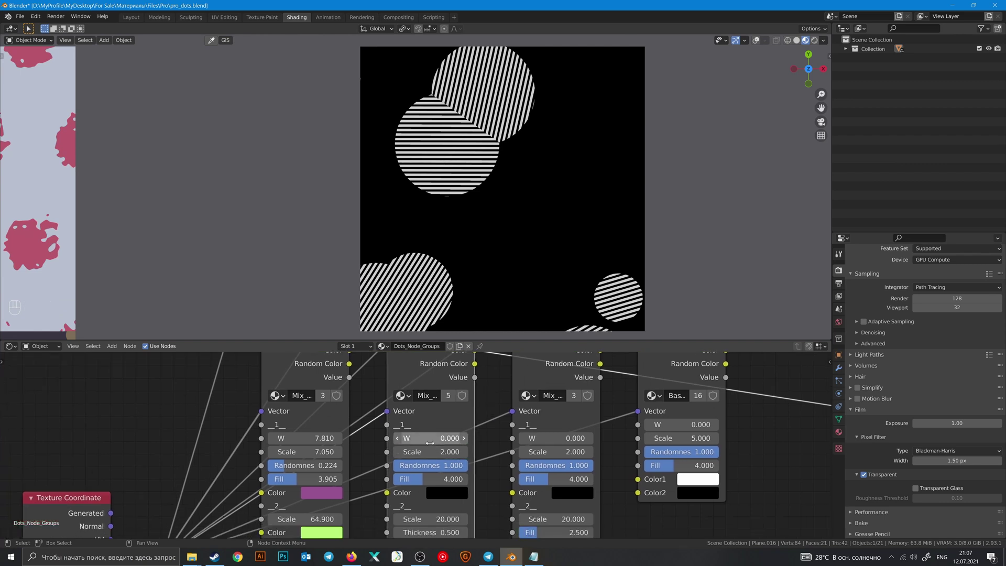
pyautogui.keyDown('shift'); pyautogui.moveTo(428, 438); pyautogui.dragTo(399, 463); pyautogui.keyUp('shift')
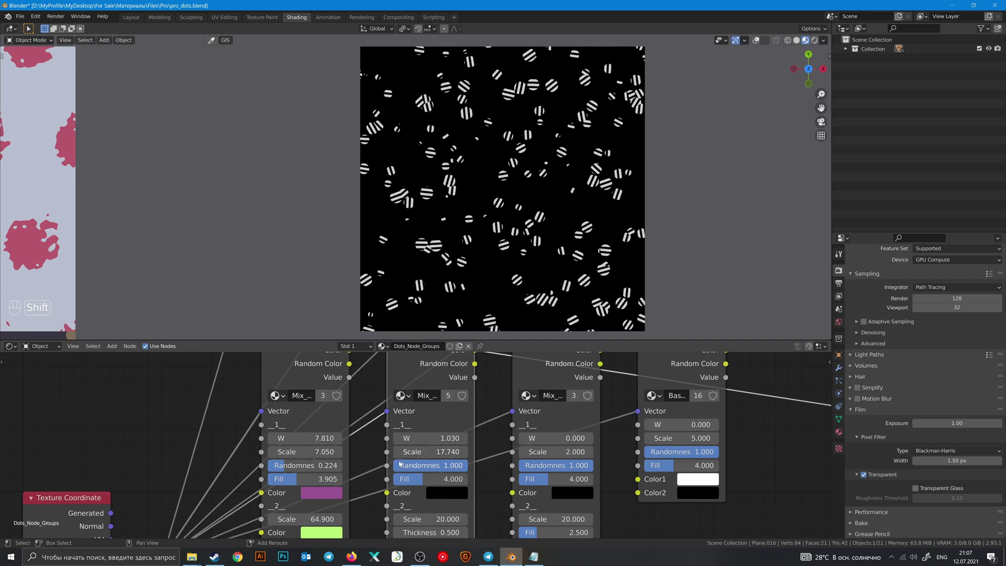
pyautogui.moveTo(479, 456); pyautogui.dragTo(487, 437, button='middle')
pyautogui.moveTo(471, 444); pyautogui.dragTo(435, 459)
# Step: Set Mix_2 Dots' second Scale to 63.760, first Scale to 6.130 and Fill to 4.381
pyautogui.moveTo(498, 477); pyautogui.dragTo(494, 437, button='middle')
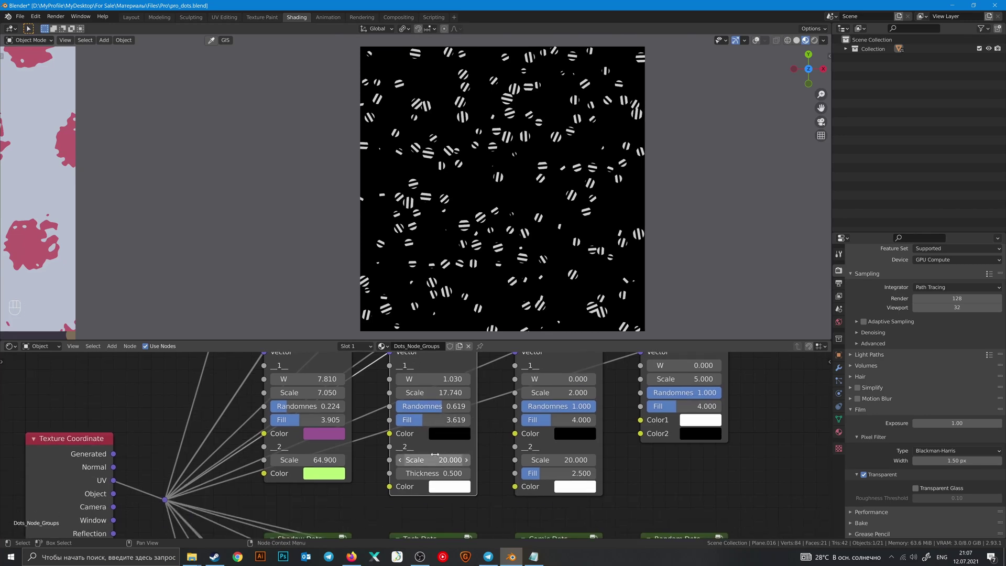
pyautogui.moveTo(435, 460); pyautogui.dragTo(455, 460)
pyautogui.keyDown('shift'); pyautogui.moveTo(435, 460); pyautogui.dragTo(445, 460); pyautogui.keyUp('shift')
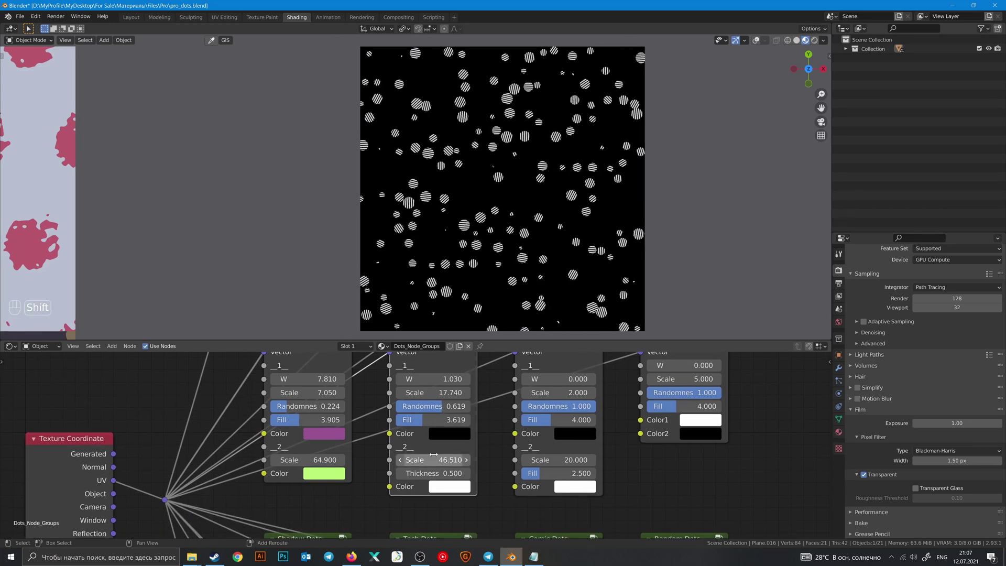
pyautogui.keyDown('shift'); pyautogui.moveTo(438, 393); pyautogui.dragTo(377, 392); pyautogui.keyUp('shift')
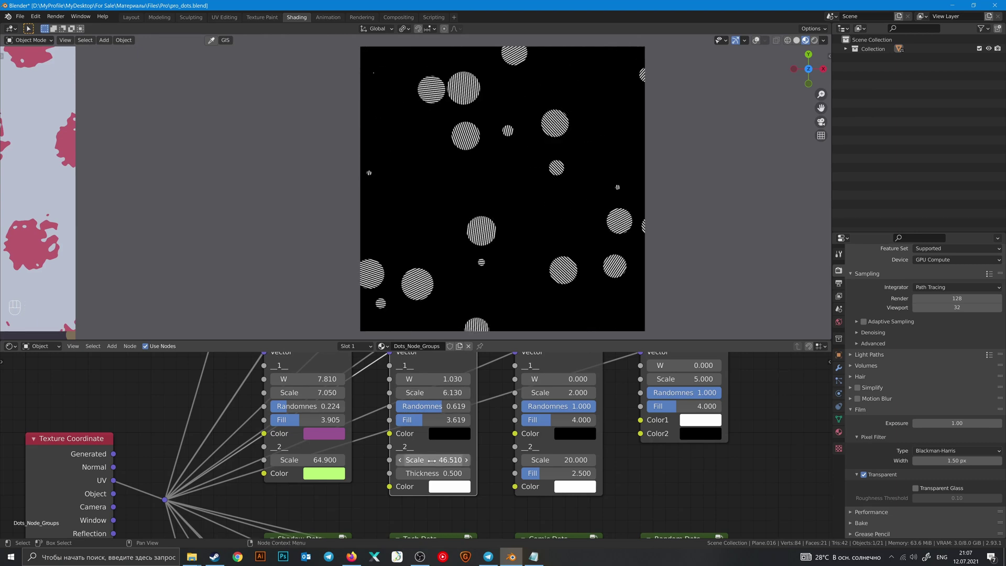
pyautogui.keyDown('shift'); pyautogui.moveTo(430, 460); pyautogui.dragTo(521, 460); pyautogui.keyUp('shift')
pyautogui.moveTo(429, 416); pyautogui.dragTo(450, 417)
# Step: Preview the Color output and the Random Color output of the Mix_3 Dots group
pyautogui.keyDown('shift'); pyautogui.moveTo(481, 373); pyautogui.dragTo(392, 412, button='middle'); pyautogui.keyUp('shift')
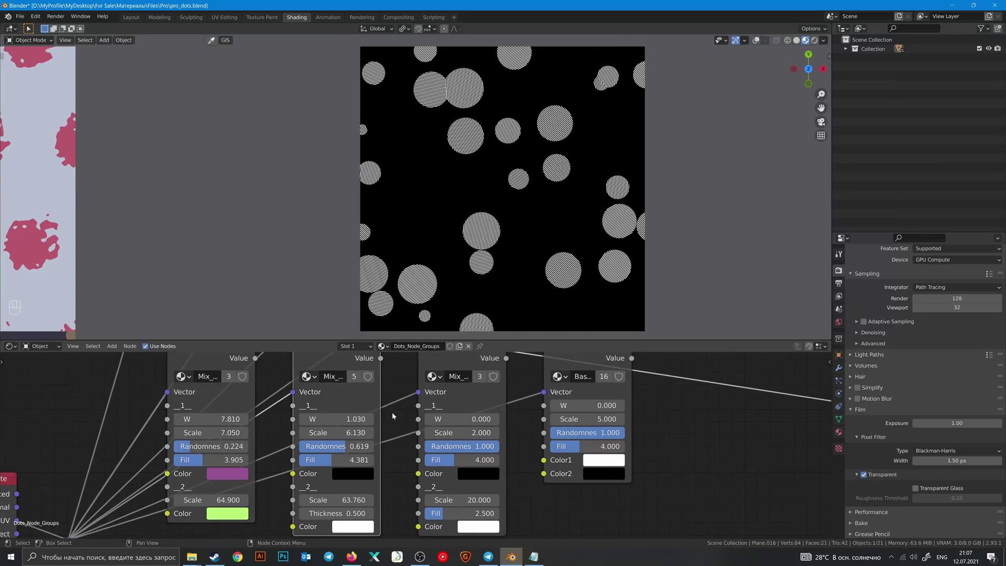
pyautogui.scroll(-2, 392, 412)
pyautogui.keyDown('ctrl'); pyautogui.keyDown('shift'); pyautogui.click(445, 383); pyautogui.keyUp('shift'); pyautogui.keyUp('ctrl')
pyautogui.keyDown('shift'); pyautogui.moveTo(509, 377); pyautogui.dragTo(487, 409, button='middle'); pyautogui.keyUp('shift')
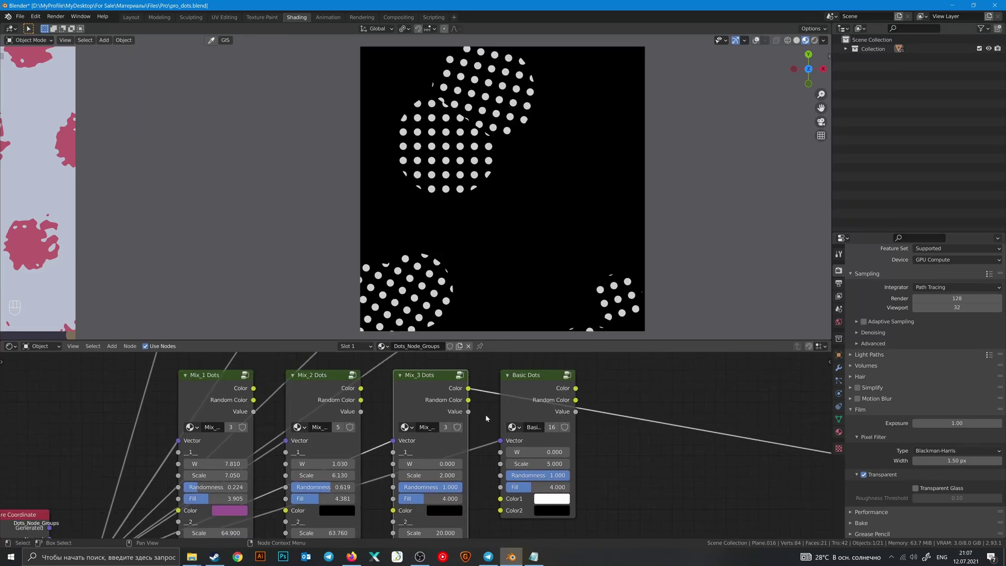
pyautogui.scroll(1, 485, 413)
pyautogui.keyDown('ctrl'); pyautogui.keyDown('shift'); pyautogui.click(487, 410); pyautogui.keyUp('shift'); pyautogui.keyUp('ctrl')
pyautogui.keyDown('shift'); pyautogui.scroll(-2, 493, 409); pyautogui.keyUp('shift')
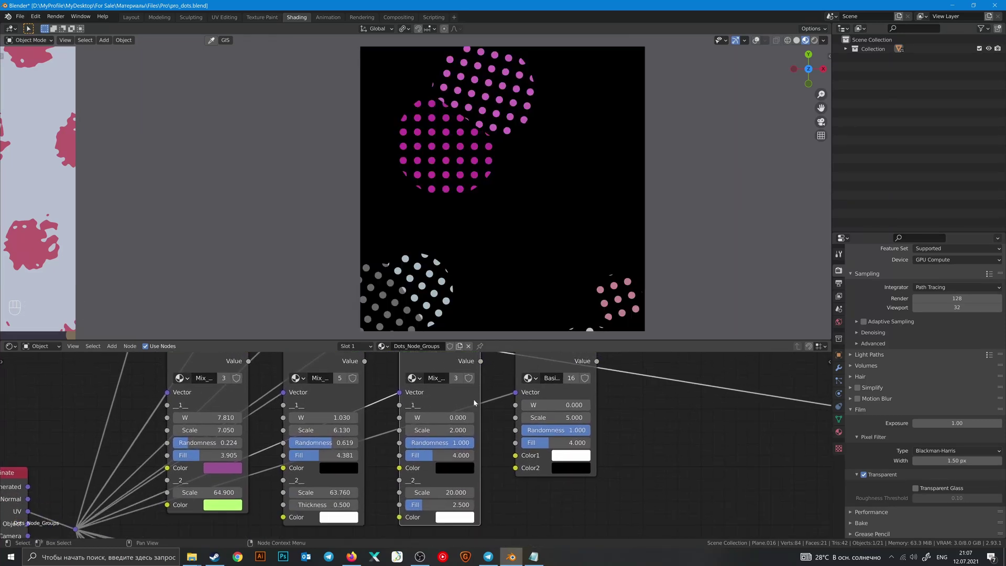
# Step: Set Mix_3 Dots' W to 3.090, first Scale to 4.290, first Fill to 5.333, second Scale to 75 and second Fill to 3.167
pyautogui.moveTo(435, 419); pyautogui.dragTo(466, 430)
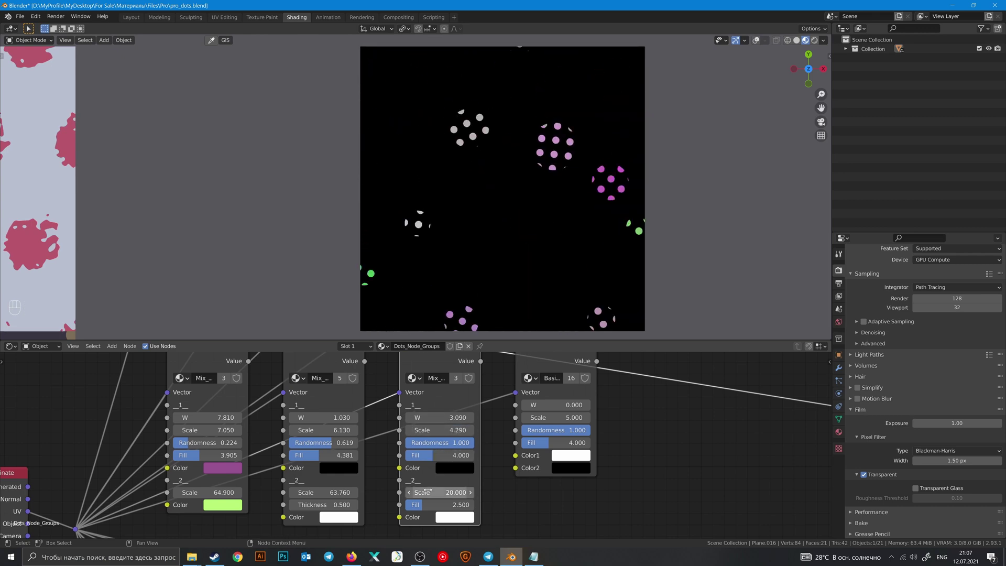
pyautogui.moveTo(440, 492)
pyautogui.mouseDown()
pyautogui.moveTo(466, 492)
pyautogui.moveTo(441, 505)
pyautogui.moveTo(485, 504)
pyautogui.moveTo(433, 504)
pyautogui.moveTo(442, 504)
pyautogui.mouseUp()
pyautogui.moveTo(440, 455); pyautogui.dragTo(453, 455)
# Step: Set the first Color of the Mix_3 Dots group to dark red
pyautogui.moveTo(495, 425); pyautogui.dragTo(490, 437, button='middle')
pyautogui.click(454, 482)
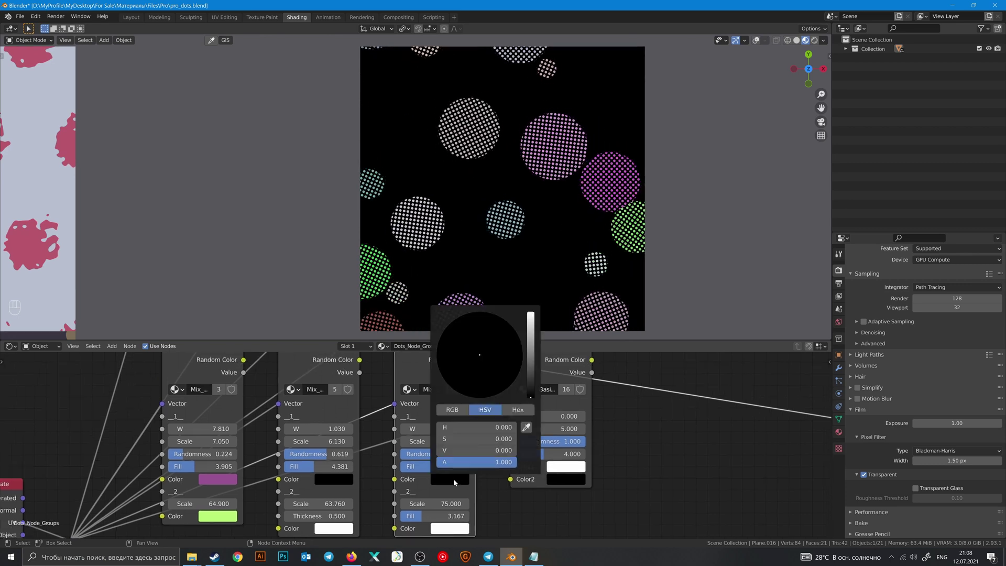
pyautogui.click(532, 360)
pyautogui.moveTo(484, 365); pyautogui.dragTo(481, 382)
# Step: Preview Basic Dots' Color output and set its W to 2.050, Scale to 13.070, Randomness to 0.471 and Fill to 5.048
pyautogui.moveTo(652, 394); pyautogui.dragTo(603, 406, button='middle')
pyautogui.keyDown('ctrl'); pyautogui.keyDown('shift'); pyautogui.click(508, 392); pyautogui.keyUp('shift'); pyautogui.keyUp('ctrl')
pyautogui.keyDown('shift'); pyautogui.moveTo(513, 429); pyautogui.dragTo(508, 470); pyautogui.keyUp('shift')
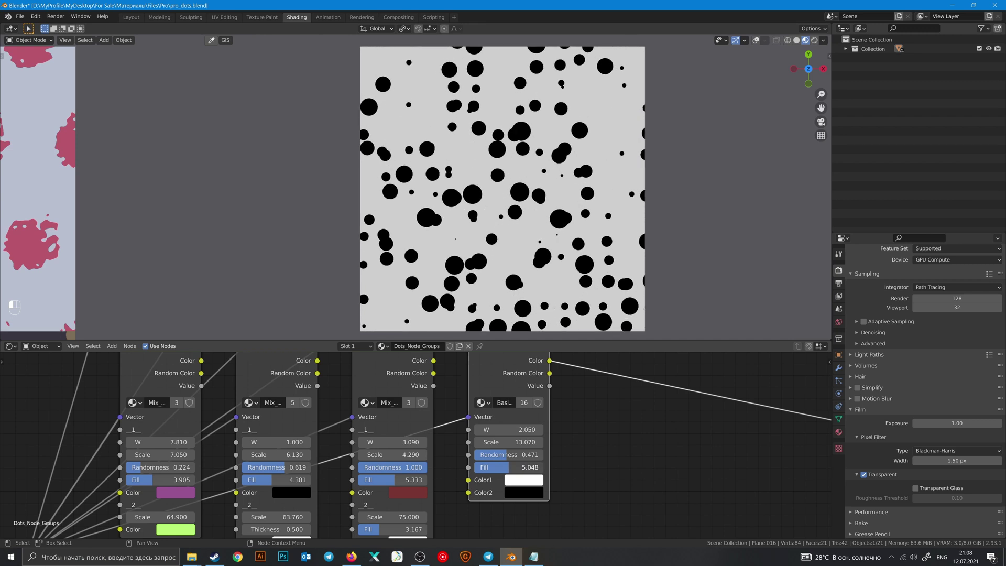
# Step: Cycle the Basic Dots preview through the Random Color and Value outputs and back to Color
pyautogui.scroll(-3, 582, 492)
pyautogui.moveTo(540, 493)
pyautogui.mouseDown(button='middle')
pyautogui.moveTo(647, 386)
pyautogui.moveTo(532, 502)
pyautogui.mouseUp(button='middle')
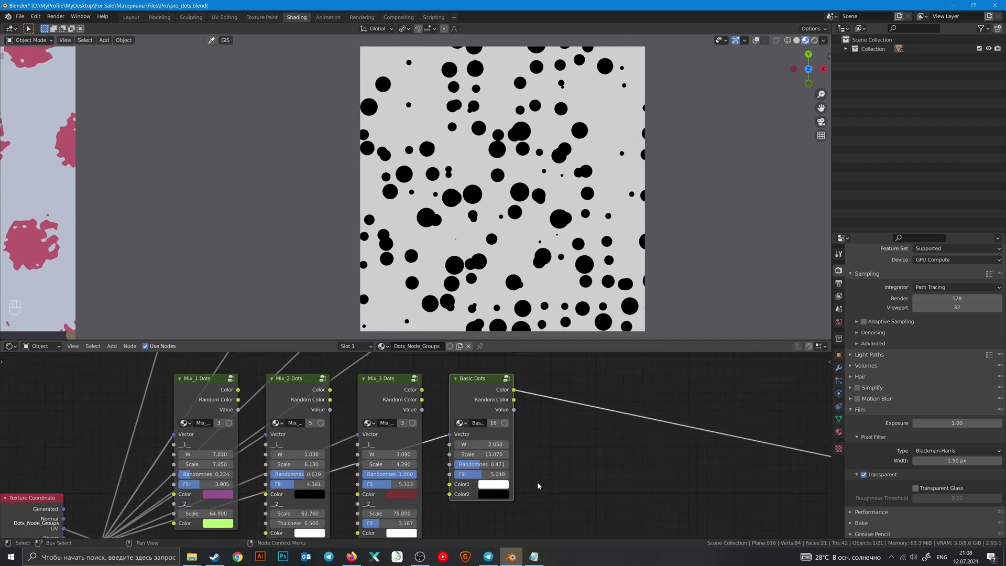
pyautogui.keyDown('ctrl'); pyautogui.keyDown('shift'); pyautogui.click(487, 398); pyautogui.keyUp('shift'); pyautogui.keyUp('ctrl')
pyautogui.keyDown('ctrl'); pyautogui.keyDown('shift'); pyautogui.click(487, 398); pyautogui.keyUp('shift'); pyautogui.keyUp('ctrl')
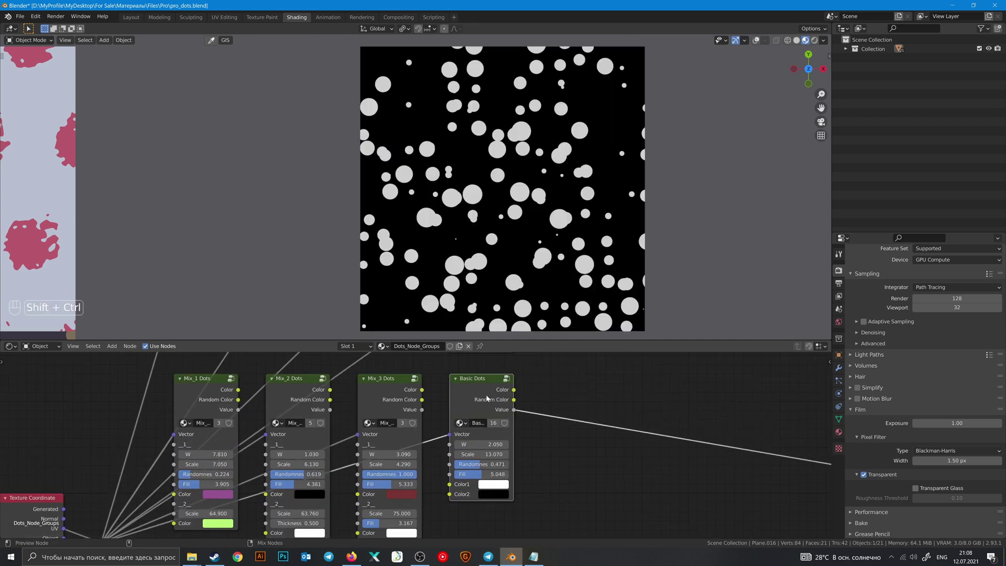
pyautogui.keyDown('ctrl'); pyautogui.keyDown('shift'); pyautogui.click(487, 398); pyautogui.keyUp('shift'); pyautogui.keyUp('ctrl')
# Step: Preview the Color output of the Shadow Dots group
pyautogui.moveTo(514, 519); pyautogui.dragTo(619, 391, button='middle')
pyautogui.moveTo(427, 426); pyautogui.dragTo(561, 352, button='middle')
pyautogui.scroll(2, 479, 392)
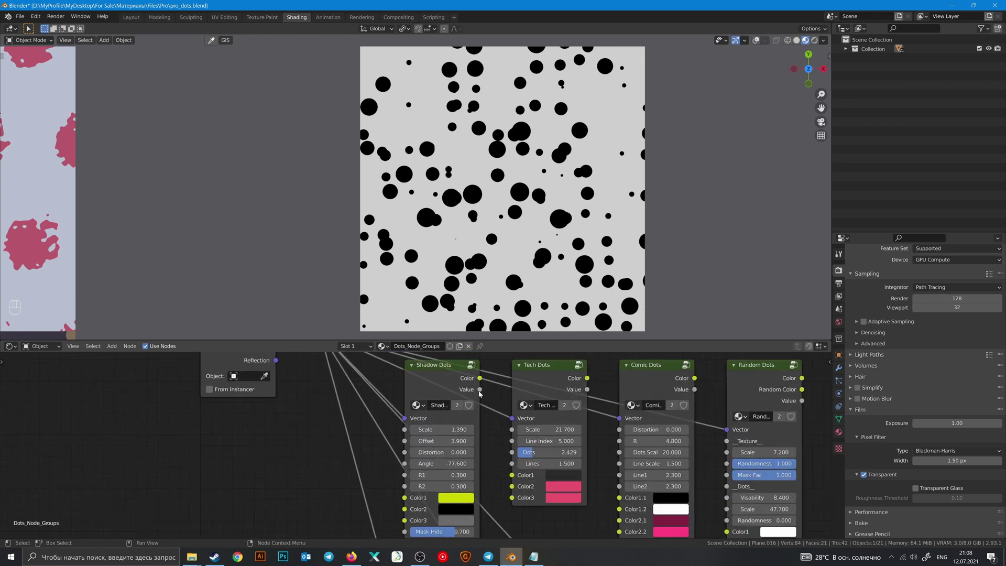
pyautogui.keyDown('ctrl'); pyautogui.keyDown('shift'); pyautogui.click(451, 372); pyautogui.keyUp('shift'); pyautogui.keyUp('ctrl')
pyautogui.moveTo(496, 409); pyautogui.dragTo(510, 390, button='middle')
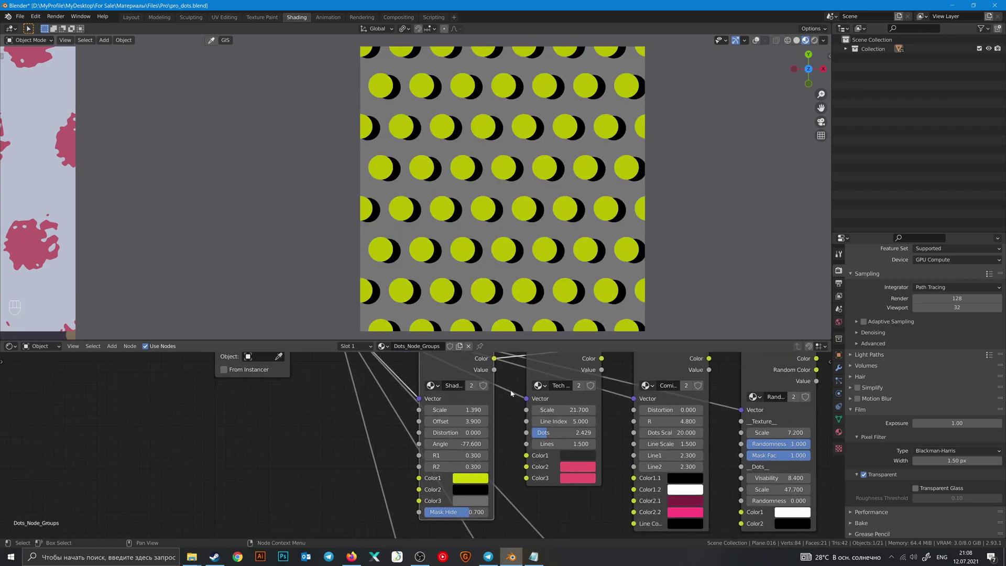
# Step: Set Shadow Dots' Scale to 1.570, Offset to 2.140, Angle to -404.800, R1 to 0.160 and R2 to 0.360
pyautogui.moveTo(456, 410)
pyautogui.keyDown('shift'); pyautogui.mouseDown()
pyautogui.moveTo(518, 410)
pyautogui.moveTo(456, 419)
pyautogui.mouseUp(); pyautogui.keyUp('shift')
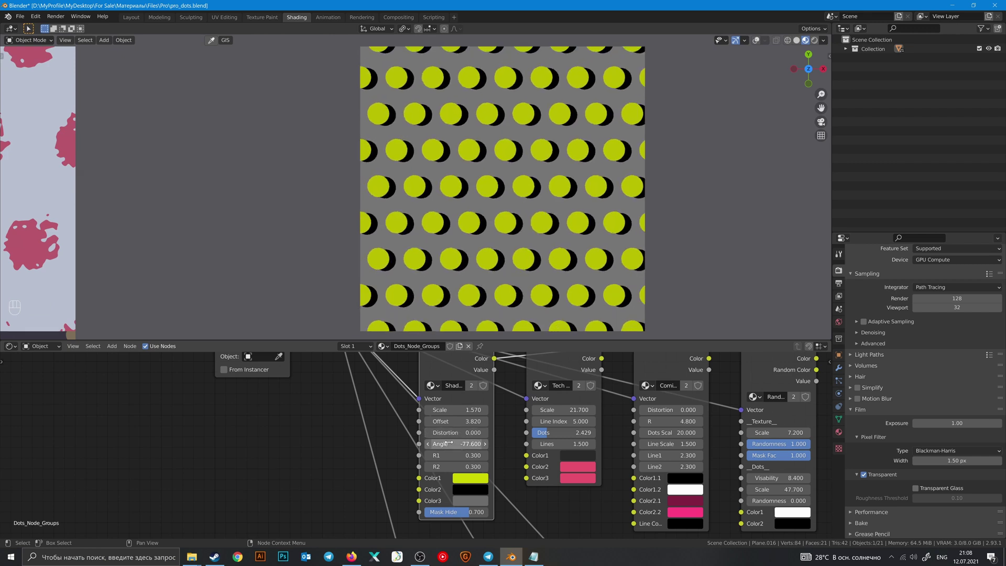
pyautogui.moveTo(450, 444)
pyautogui.mouseDown()
pyautogui.moveTo(367, 444)
pyautogui.moveTo(450, 445)
pyautogui.mouseUp()
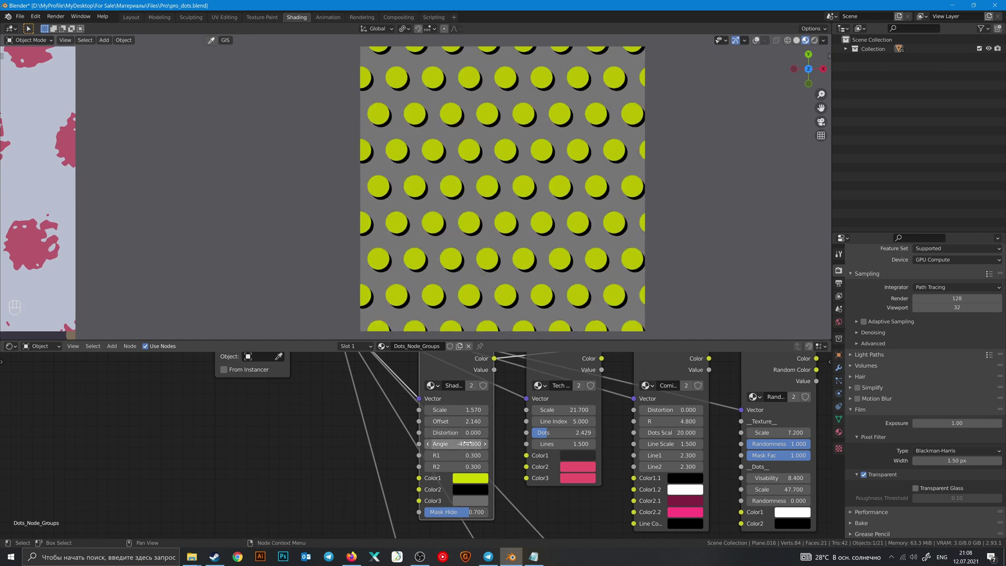
pyautogui.moveTo(455, 455)
pyautogui.keyDown('shift'); pyautogui.mouseDown()
pyautogui.moveTo(476, 456)
pyautogui.moveTo(425, 455)
pyautogui.moveTo(482, 467)
pyautogui.moveTo(457, 467)
pyautogui.mouseUp(); pyautogui.keyUp('shift')
# Step: Preview the Value output of Shadow Dots and try Mask Hide at 1.000 before setting it to 0.771
pyautogui.moveTo(499, 417); pyautogui.dragTo(397, 415, button='middle')
pyautogui.moveTo(380, 366); pyautogui.dragTo(394, 400, button='middle')
pyautogui.keyDown('ctrl'); pyautogui.keyDown('shift'); pyautogui.click(390, 390); pyautogui.keyUp('shift'); pyautogui.keyUp('ctrl')
pyautogui.moveTo(390, 527); pyautogui.dragTo(388, 438, button='middle')
pyautogui.scroll(2, 387, 452)
pyautogui.moveTo(387, 454)
pyautogui.mouseDown()
pyautogui.moveTo(330, 453)
pyautogui.moveTo(387, 454)
pyautogui.mouseUp()
pyautogui.moveTo(412, 369); pyautogui.dragTo(420, 433, button='middle')
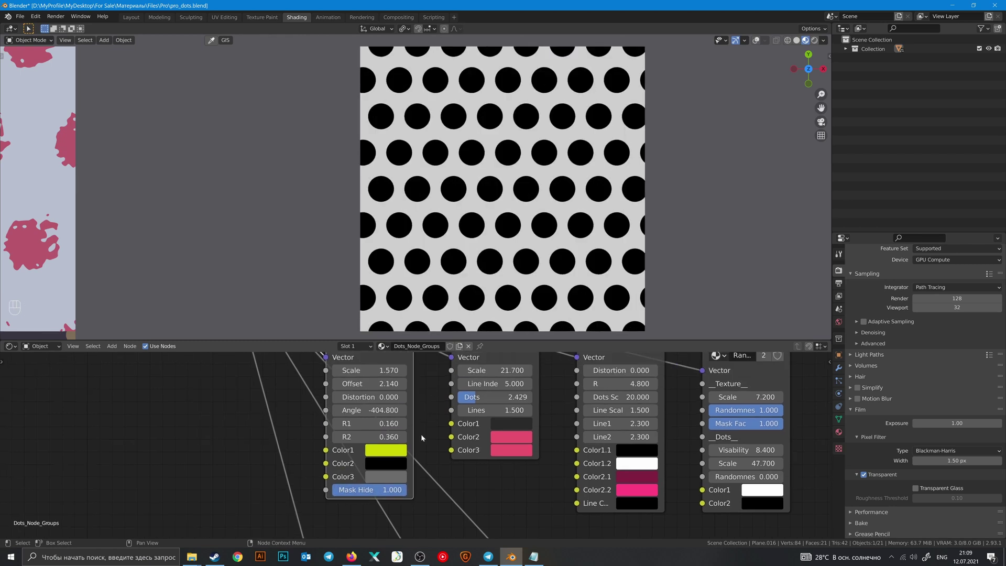
pyautogui.moveTo(395, 489); pyautogui.dragTo(364, 489)
# Step: Switch the Shadow Dots preview back to its Color output, and preview the output of the Tech Dots group
pyautogui.moveTo(436, 367); pyautogui.dragTo(436, 452, button='middle')
pyautogui.keyDown('ctrl'); pyautogui.keyDown('shift'); pyautogui.click(406, 404); pyautogui.keyUp('shift'); pyautogui.keyUp('ctrl')
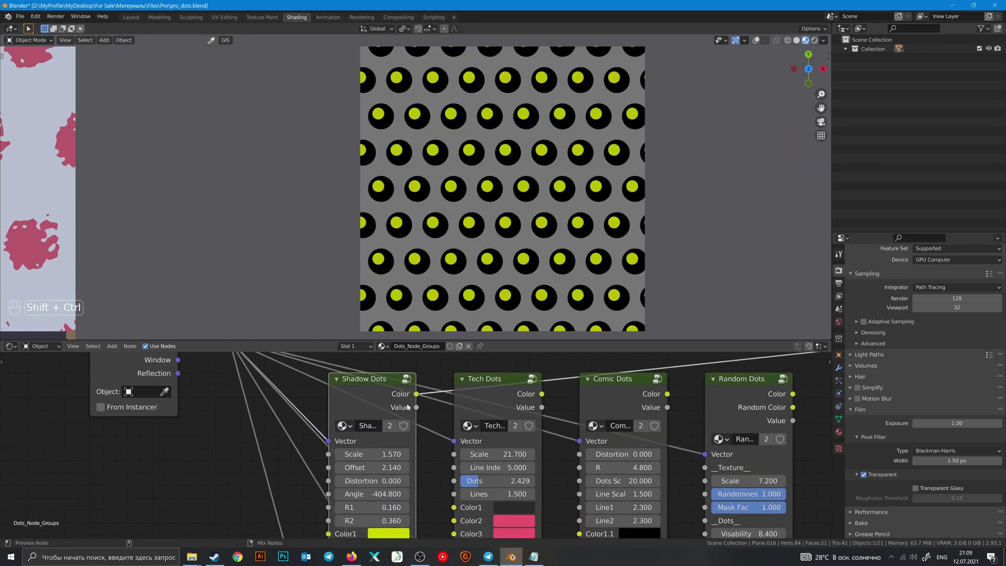
pyautogui.moveTo(407, 407); pyautogui.dragTo(354, 394, button='middle')
pyautogui.keyDown('ctrl'); pyautogui.keyDown('shift'); pyautogui.click(472, 398); pyautogui.keyUp('shift'); pyautogui.keyUp('ctrl')
pyautogui.keyDown('shift'); pyautogui.moveTo(507, 404); pyautogui.dragTo(501, 361, button='middle'); pyautogui.keyUp('shift')
pyautogui.scroll(2, 501, 360)
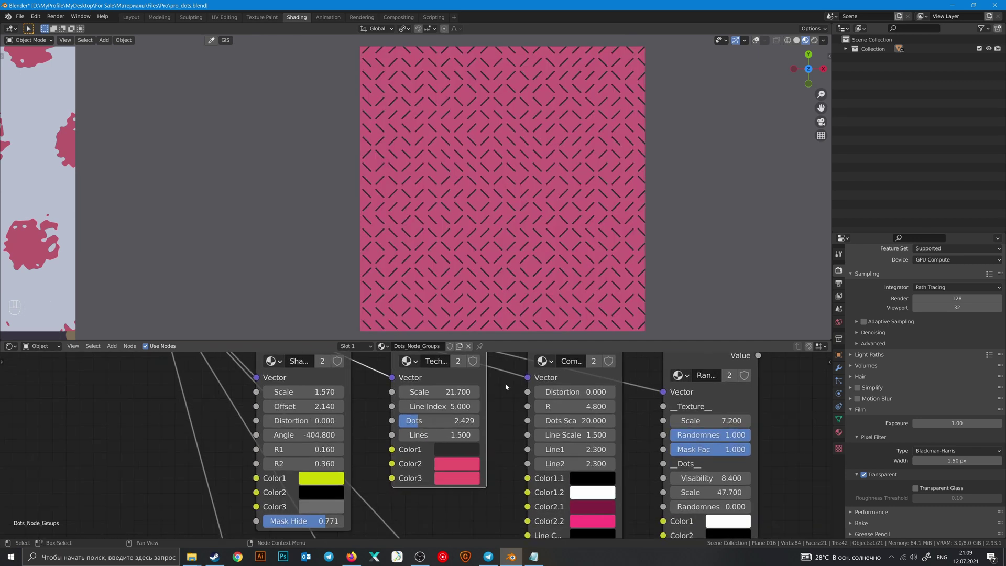
# Step: Try a pale yellow for Tech Dots' Color3, then copy the dark grey of Color1 onto it
pyautogui.click(460, 481)
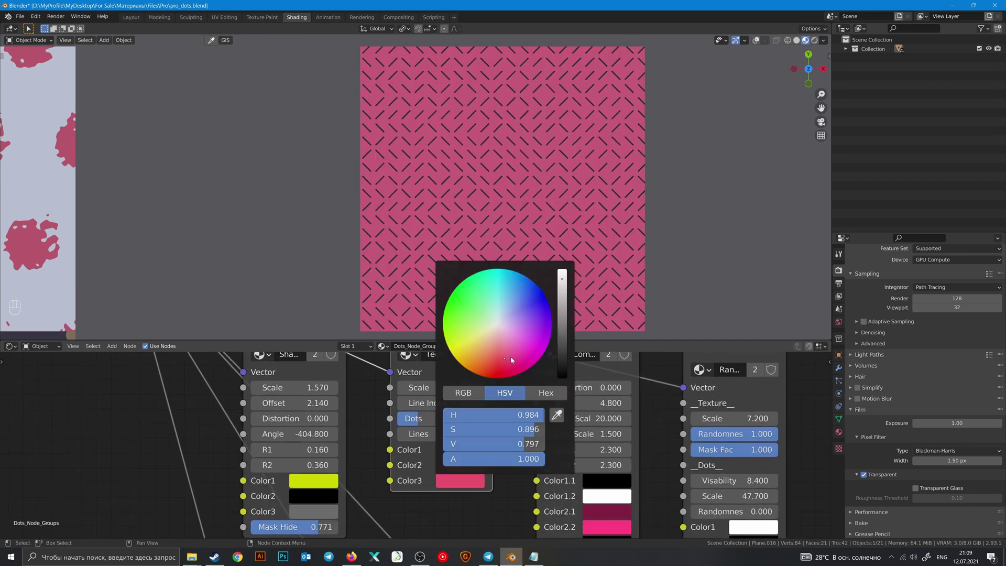
pyautogui.moveTo(512, 360); pyautogui.dragTo(477, 338)
pyautogui.moveTo(381, 395); pyautogui.dragTo(377, 424, button='middle')
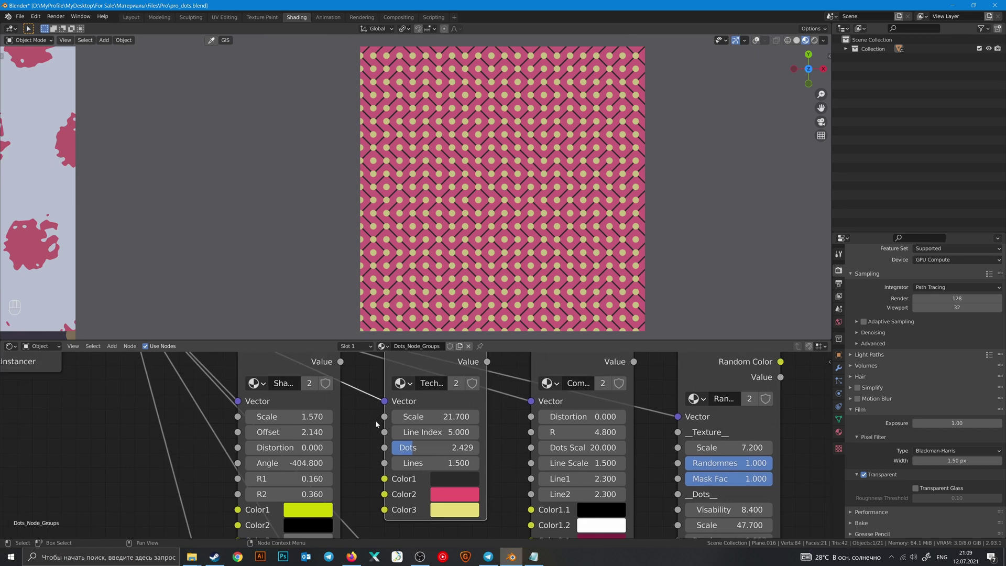
pyautogui.moveTo(464, 479); pyautogui.dragTo(468, 512)
pyautogui.moveTo(505, 415); pyautogui.dragTo(514, 448, button='middle')
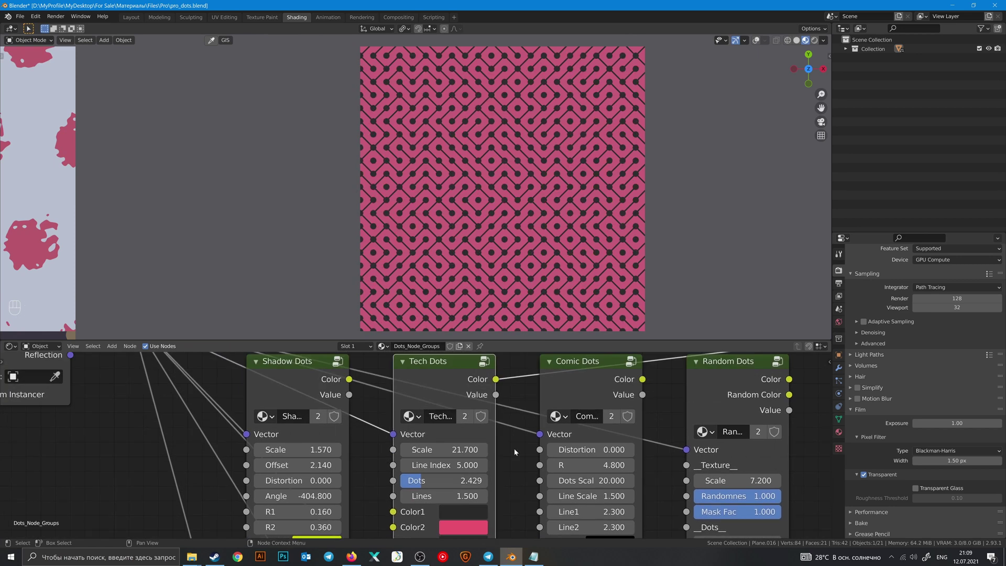
# Step: Set Tech Dots' Scale to 20.150, Line Index to 4.000, Dots to 2.810 and Lines to 2.700
pyautogui.moveTo(445, 450); pyautogui.dragTo(450, 496)
pyautogui.click(445, 465)
pyautogui.write('0.15')
pyautogui.press('Return')
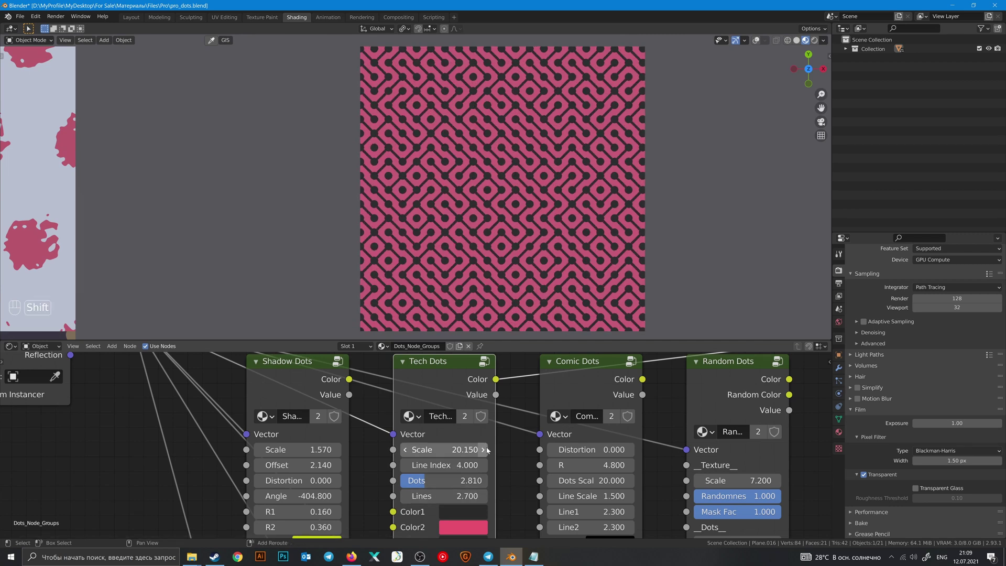
# Step: Preview the Color output of the Comic Dots group
pyautogui.moveTo(513, 407); pyautogui.dragTo(393, 397, button='middle')
pyautogui.keyDown('ctrl'); pyautogui.keyDown('shift'); pyautogui.click(476, 373); pyautogui.keyUp('shift'); pyautogui.keyUp('ctrl')
pyautogui.moveTo(539, 403); pyautogui.dragTo(509, 378, button='middle')
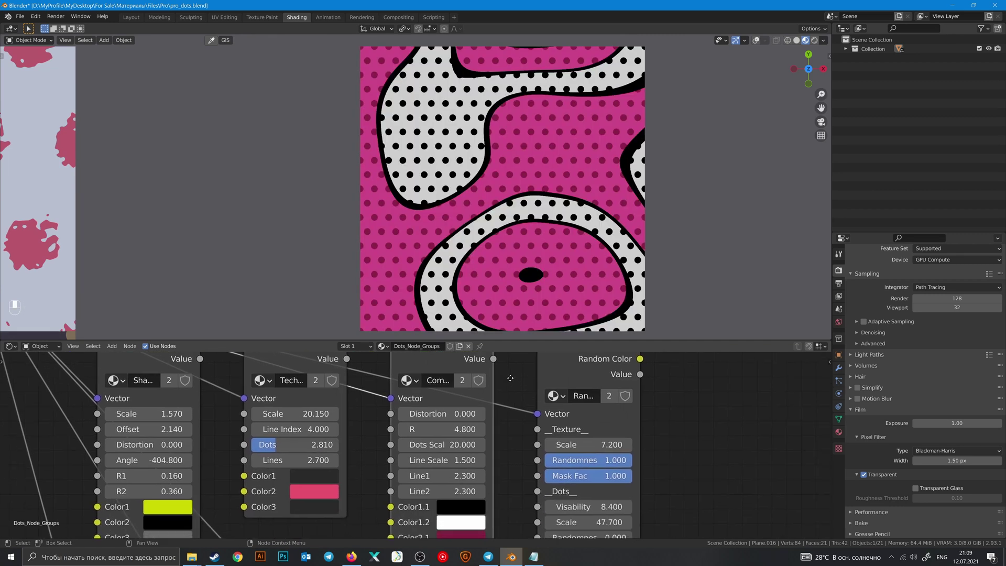
pyautogui.scroll(-1, 474, 427)
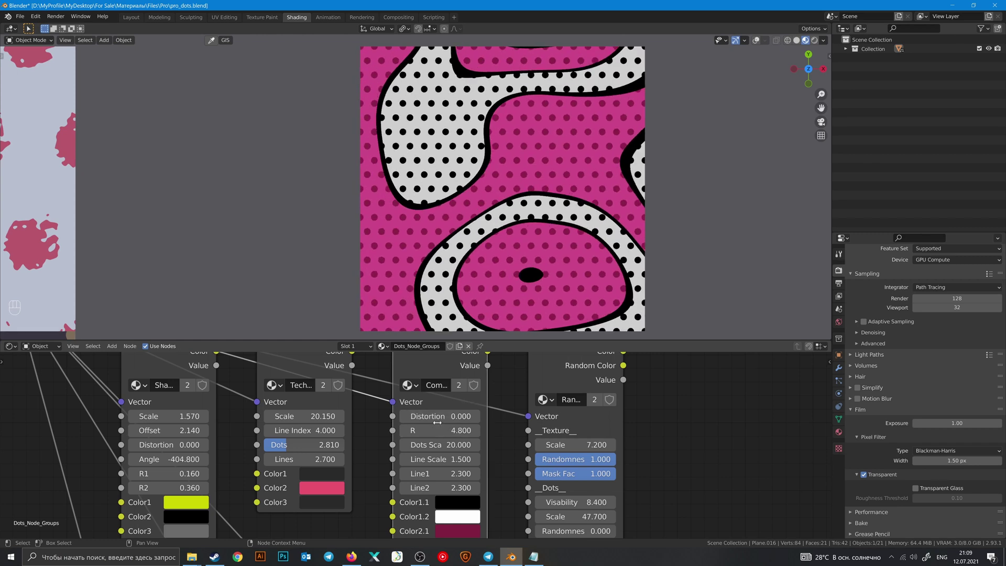
# Step: Set Comic Dots' R to 5.200, Dots Scale to 62.300, Line Scale to 0.970, Line1 to 2.150 and Line2 to 2.310
pyautogui.moveTo(440, 430); pyautogui.dragTo(482, 444)
pyautogui.moveTo(480, 451); pyautogui.dragTo(474, 424, button='middle')
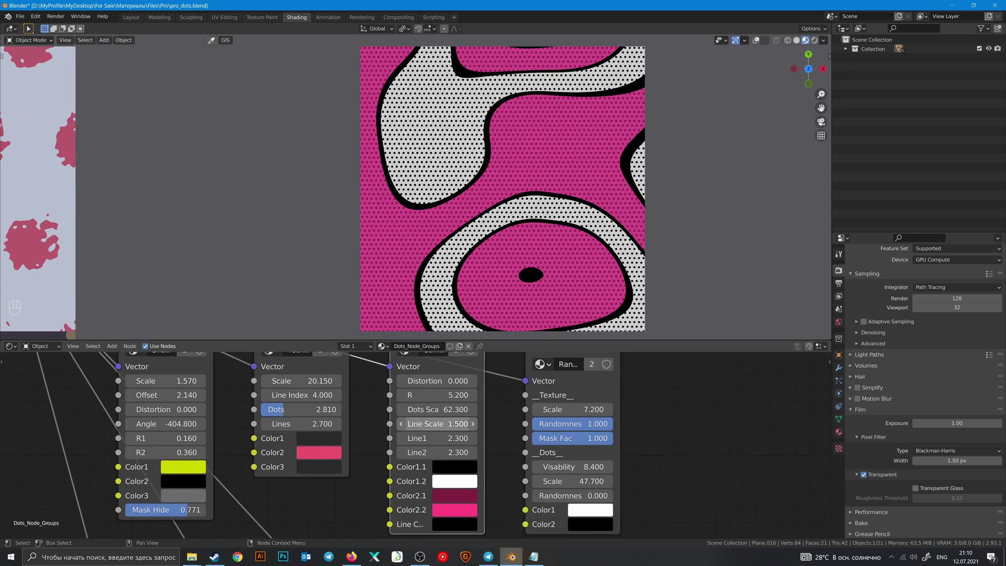
pyautogui.keyDown('shift'); pyautogui.moveTo(474, 423); pyautogui.dragTo(458, 447); pyautogui.keyUp('shift')
pyautogui.scroll(-2, 458, 447)
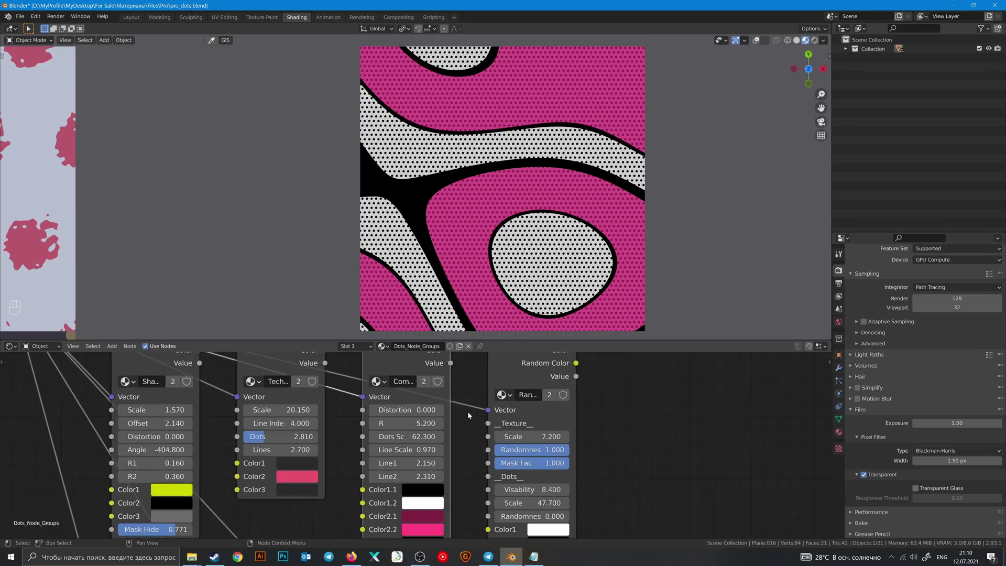
# Step: Try other brightness values for Comic Dots' Color1.1 and Color1.2, returning them to black and white
pyautogui.keyDown('shift'); pyautogui.scroll(-2, 469, 418); pyautogui.keyUp('shift')
pyautogui.scroll(1, 469, 418)
pyautogui.keyDown('shift'); pyautogui.scroll(-1, 456, 422); pyautogui.keyUp('shift')
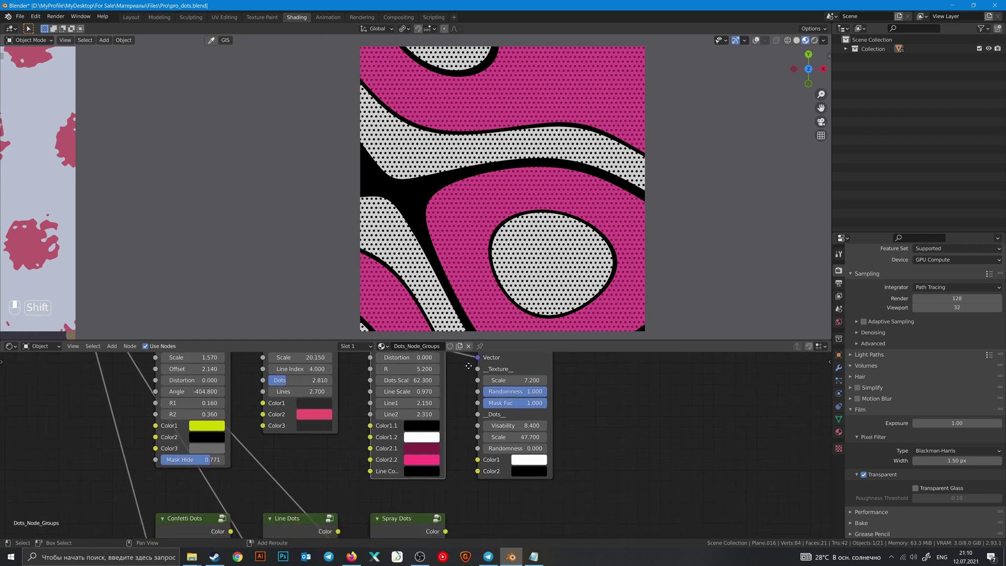
pyautogui.scroll(1, 437, 427)
pyautogui.click(437, 422)
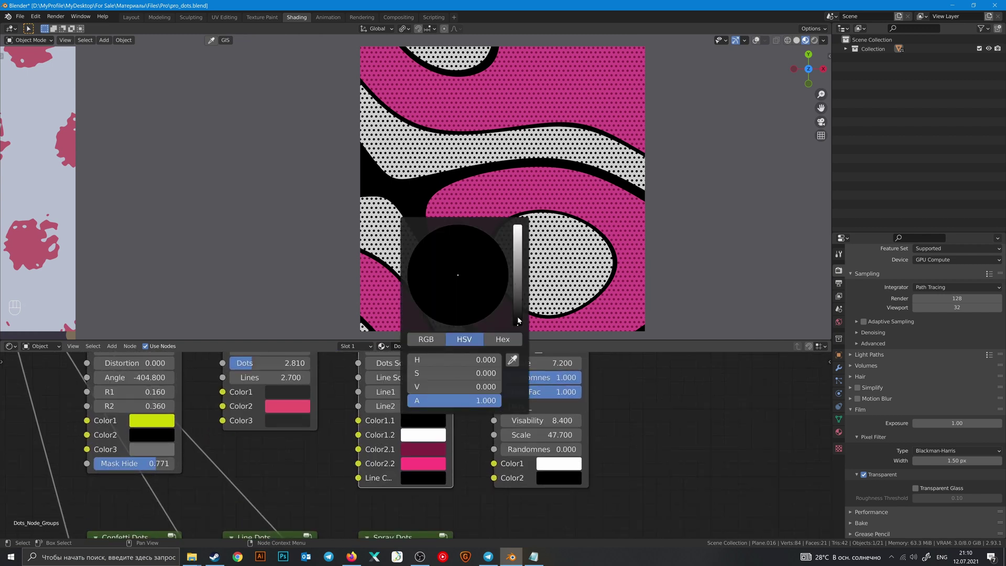
pyautogui.moveTo(518, 320)
pyautogui.mouseDown()
pyautogui.moveTo(517, 246)
pyautogui.moveTo(518, 323)
pyautogui.mouseUp()
pyautogui.click(433, 436)
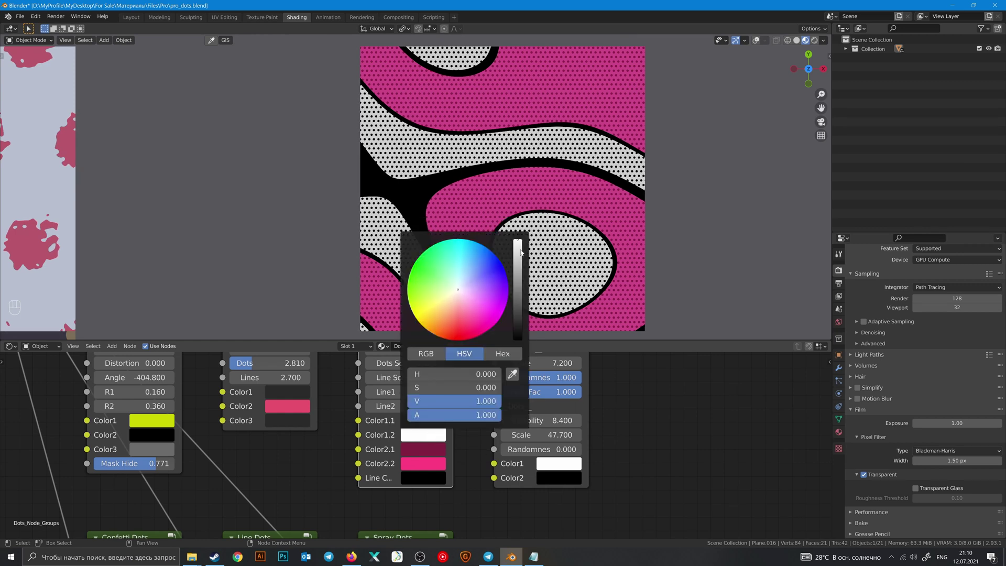
pyautogui.moveTo(521, 253)
pyautogui.mouseDown()
pyautogui.moveTo(517, 293)
pyautogui.moveTo(517, 244)
pyautogui.mouseUp()
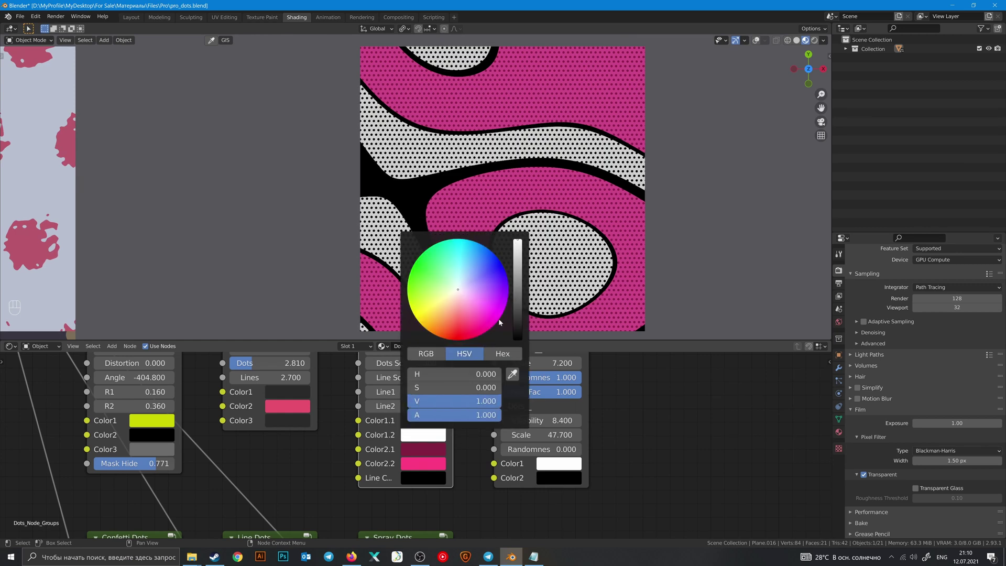
# Step: Set Comic Dots' Color2.1 to a very dark maroon and Color2.2 to salmon, and try other brightness values for the line colour, ending on black
pyautogui.click(429, 454)
pyautogui.moveTo(518, 303); pyautogui.dragTo(453, 349)
pyautogui.click(424, 463)
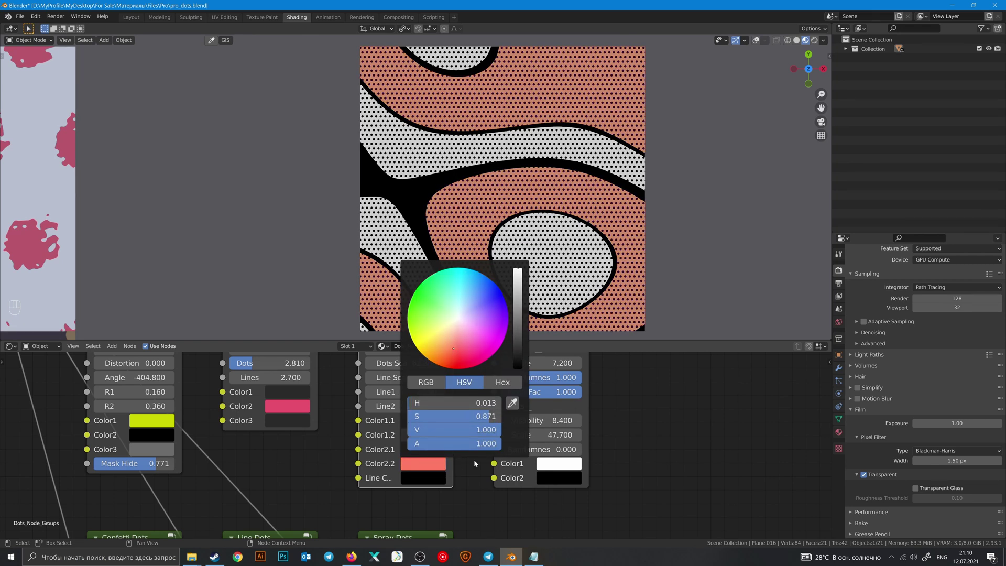
pyautogui.click(432, 478)
pyautogui.moveTo(519, 345); pyautogui.dragTo(518, 383)
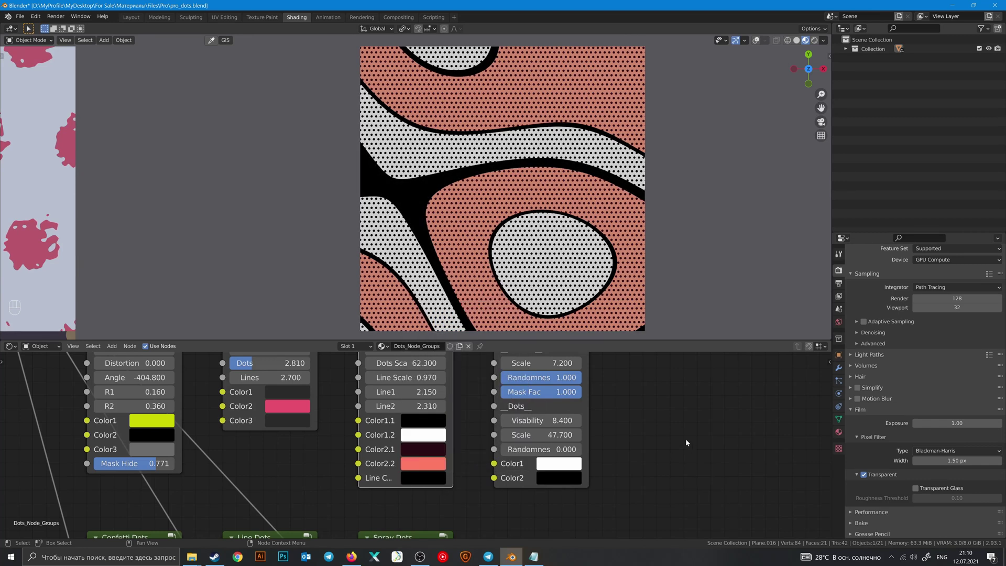
# Step: Preview the Color output of the Random Dots group
pyautogui.moveTo(633, 393); pyautogui.dragTo(536, 406, button='middle')
pyautogui.keyDown('ctrl'); pyautogui.keyDown('shift'); pyautogui.click(547, 406); pyautogui.keyUp('shift'); pyautogui.keyUp('ctrl')
pyautogui.scroll(-5, 577, 419)
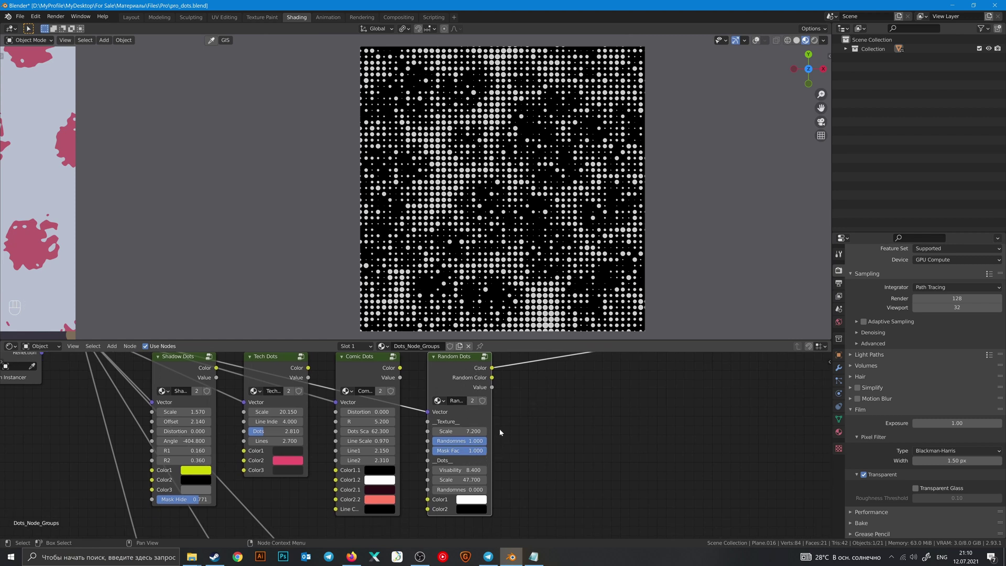
pyautogui.moveTo(516, 450); pyautogui.dragTo(501, 441, button='middle')
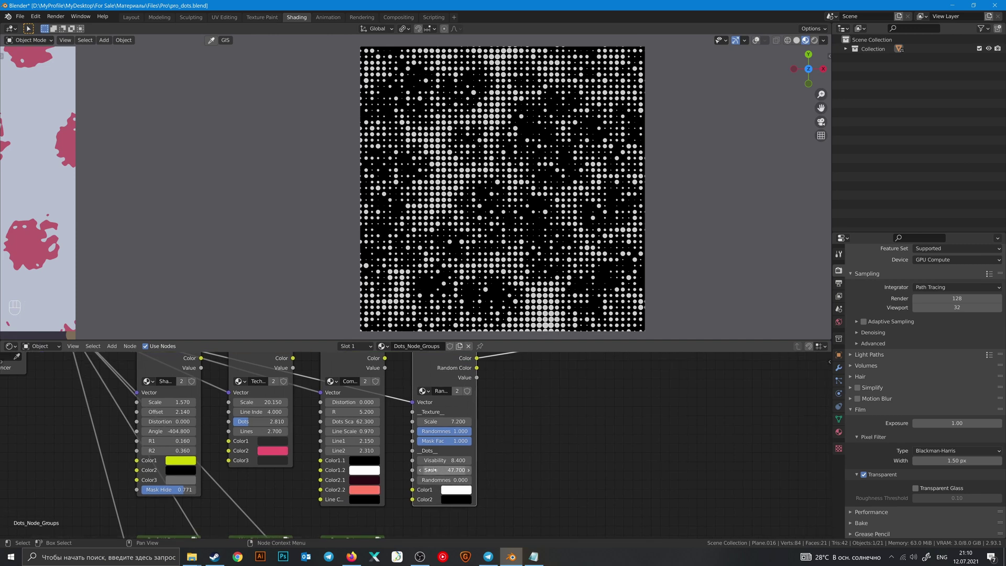
# Step: Try a dots Scale of 356.300 on Random Dots, and set its texture Scale to 9.500 and Mask Fac to 0.843
pyautogui.moveTo(429, 470); pyautogui.dragTo(533, 469)
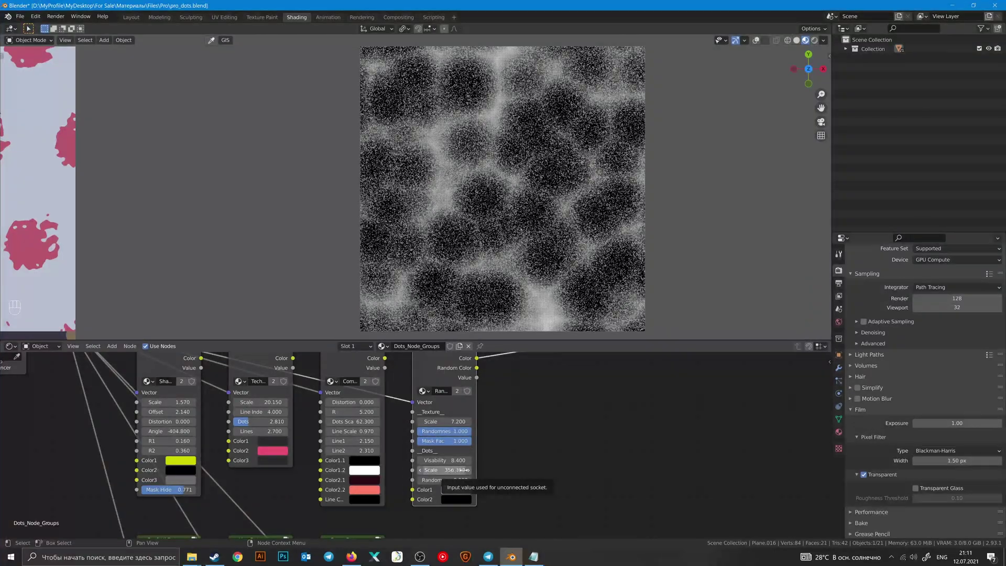
pyautogui.moveTo(503, 448); pyautogui.dragTo(488, 446, button='middle')
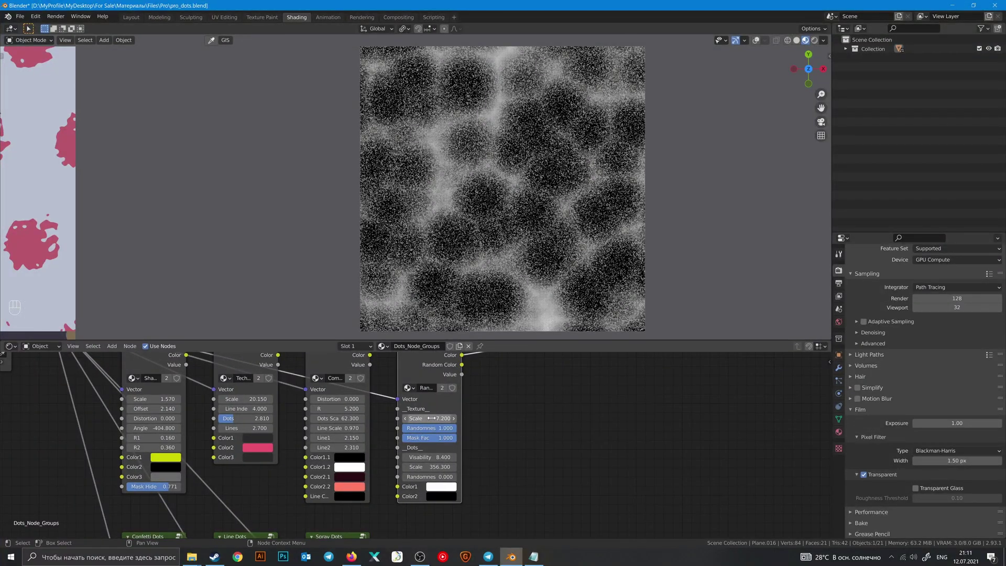
pyautogui.moveTo(429, 418); pyautogui.dragTo(453, 438)
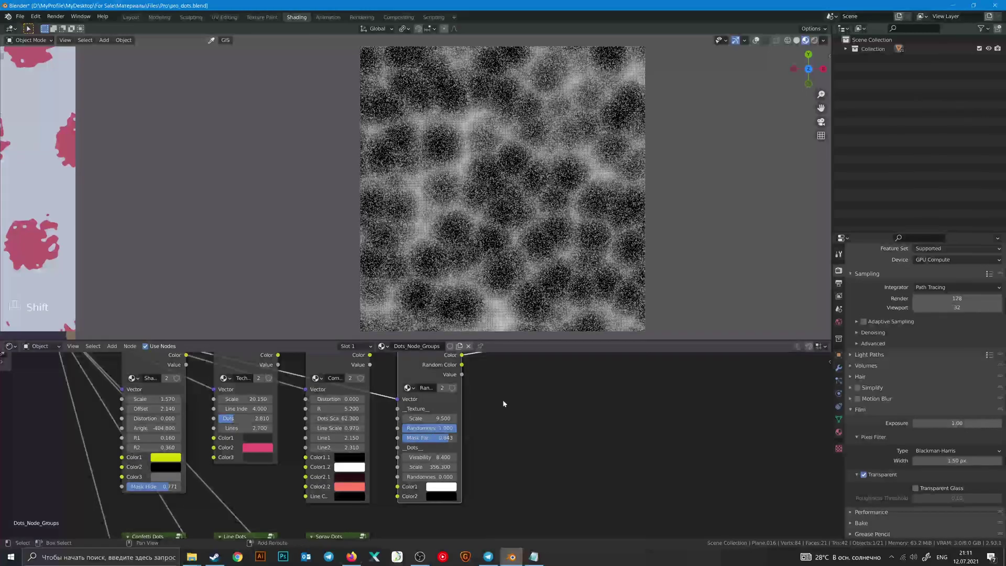
# Step: Set Random Dots' dots Scale to 61.600 and Visability to 8.530
pyautogui.keyDown('shift'); pyautogui.moveTo(502, 403); pyautogui.dragTo(498, 377, button='middle'); pyautogui.keyUp('shift')
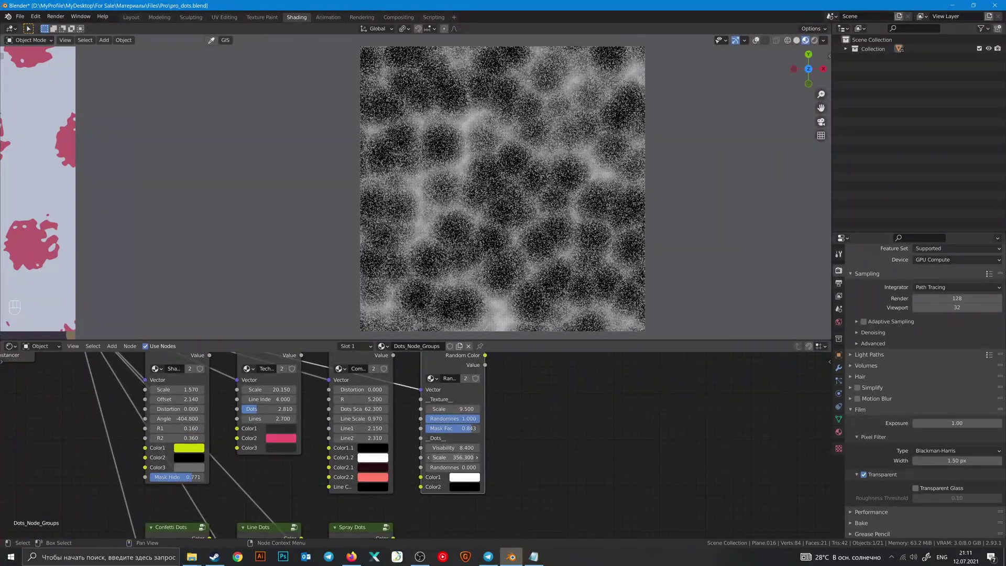
pyautogui.moveTo(452, 458); pyautogui.dragTo(425, 457)
pyautogui.scroll(2, 583, 437)
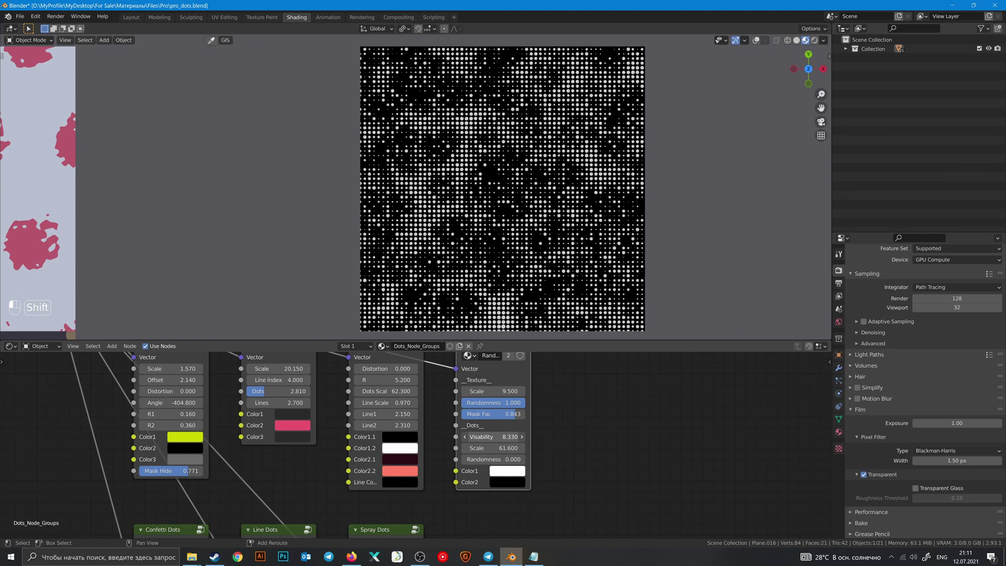
pyautogui.press('shift')
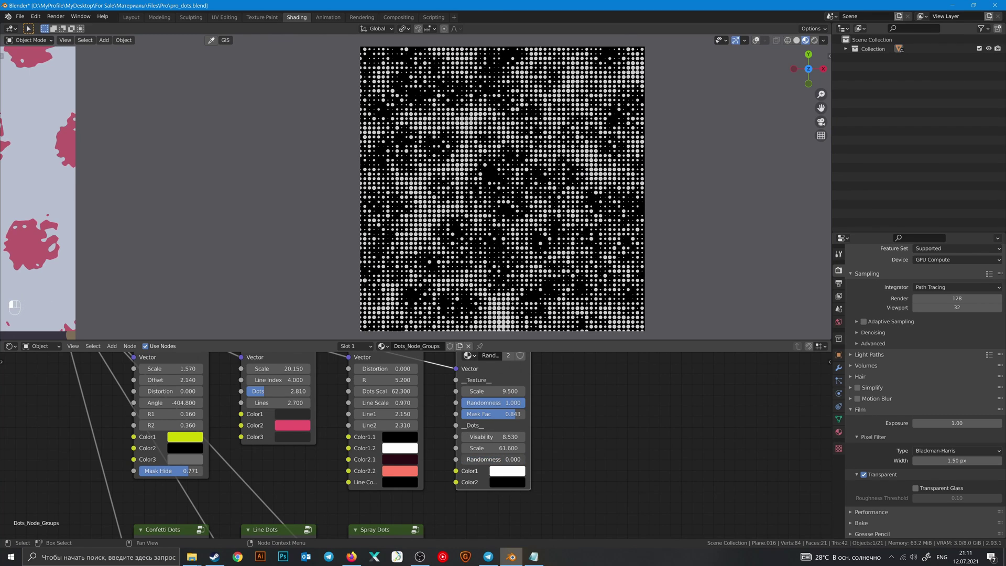
# Step: Preview the Color output of the Confetti Dots group
pyautogui.moveTo(239, 518)
pyautogui.mouseDown(button='middle')
pyautogui.moveTo(336, 430)
pyautogui.moveTo(408, 408)
pyautogui.moveTo(485, 363)
pyautogui.mouseUp(button='middle')
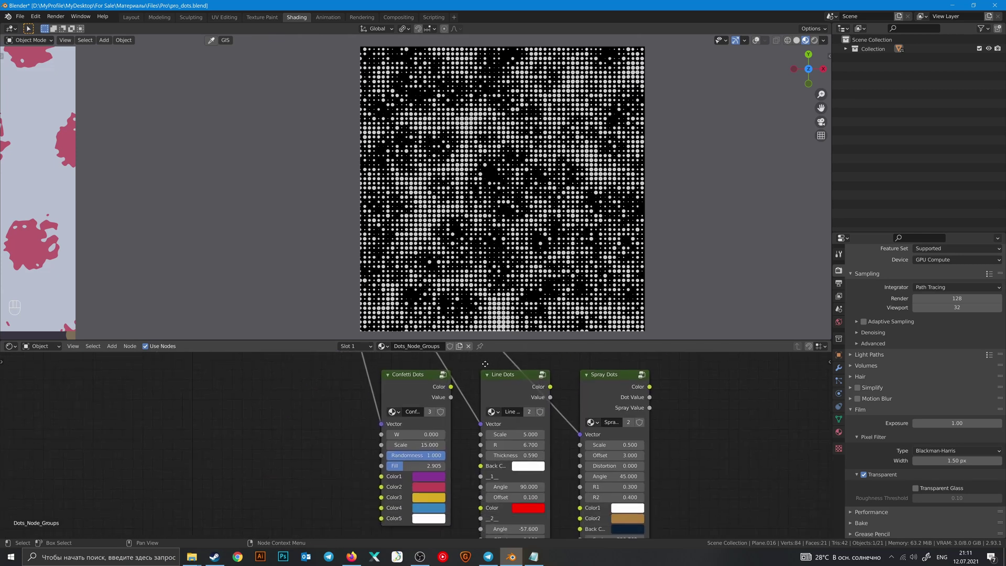
pyautogui.keyDown('ctrl'); pyautogui.keyDown('shift'); pyautogui.click(448, 400); pyautogui.keyUp('shift'); pyautogui.keyUp('ctrl')
pyautogui.scroll(2, 435, 398)
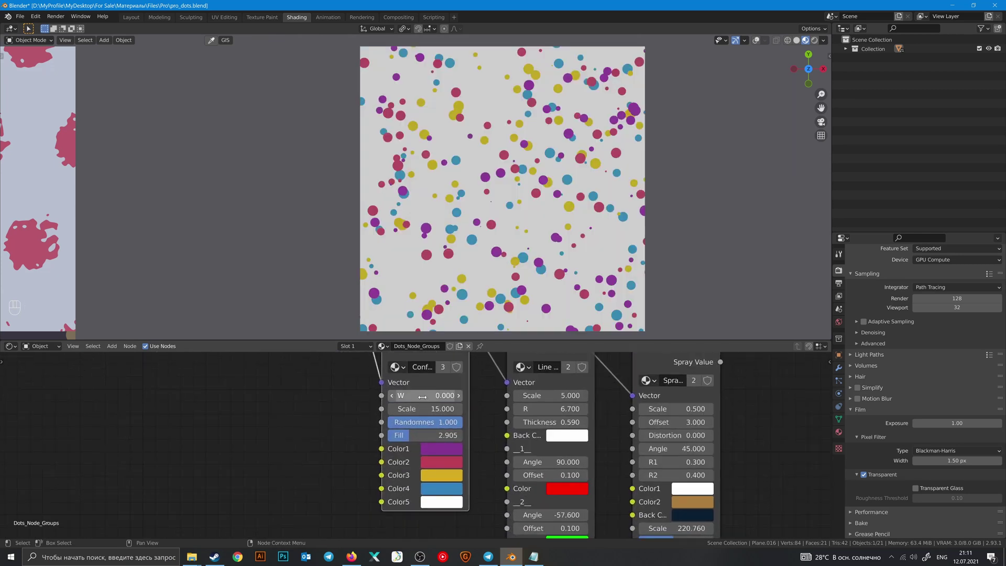
# Step: Set Confetti Dots' W to 7.900, Scale to 25.100 and Fill to 3.286, keeping Randomness at 1.000
pyautogui.moveTo(422, 397)
pyautogui.mouseDown()
pyautogui.moveTo(466, 396)
pyautogui.moveTo(438, 408)
pyautogui.moveTo(459, 408)
pyautogui.moveTo(403, 408)
pyautogui.moveTo(415, 410)
pyautogui.mouseUp()
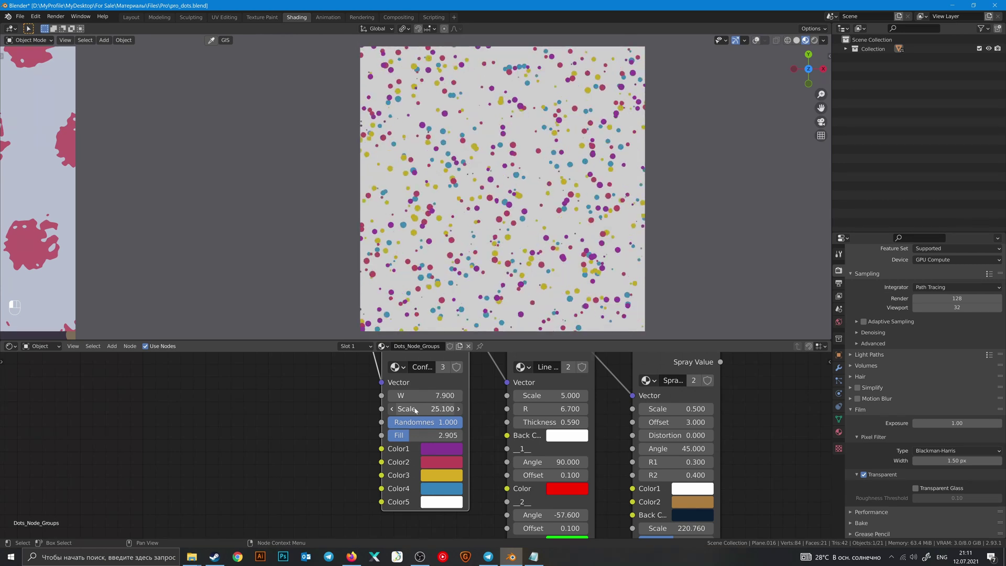
pyautogui.moveTo(400, 421); pyautogui.dragTo(462, 421)
pyautogui.moveTo(406, 439)
pyautogui.mouseDown()
pyautogui.moveTo(451, 439)
pyautogui.moveTo(419, 439)
pyautogui.mouseUp()
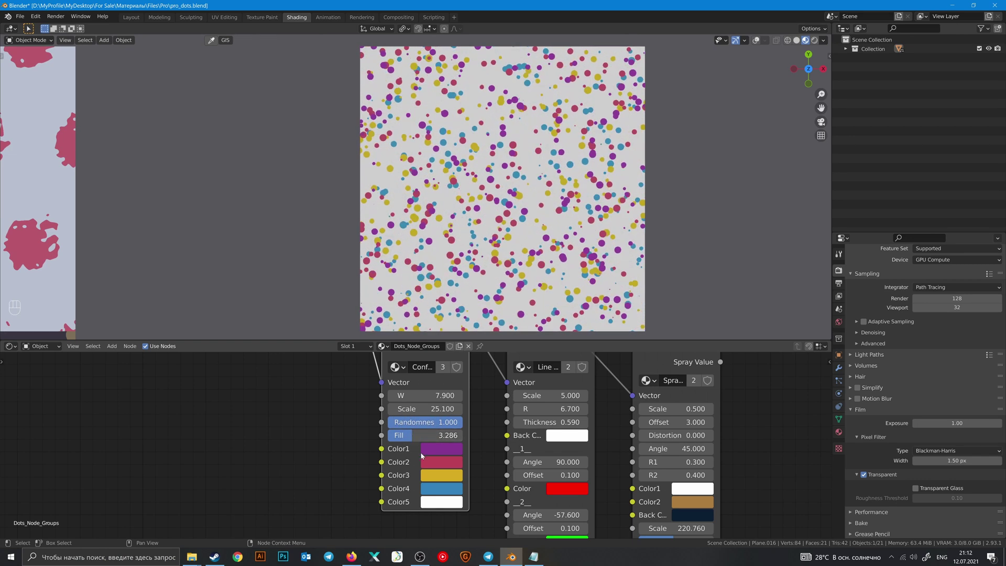
# Step: Try a grey-beige Color1 on Confetti Dots and undo the colour change
pyautogui.click(432, 449)
pyautogui.click(466, 323)
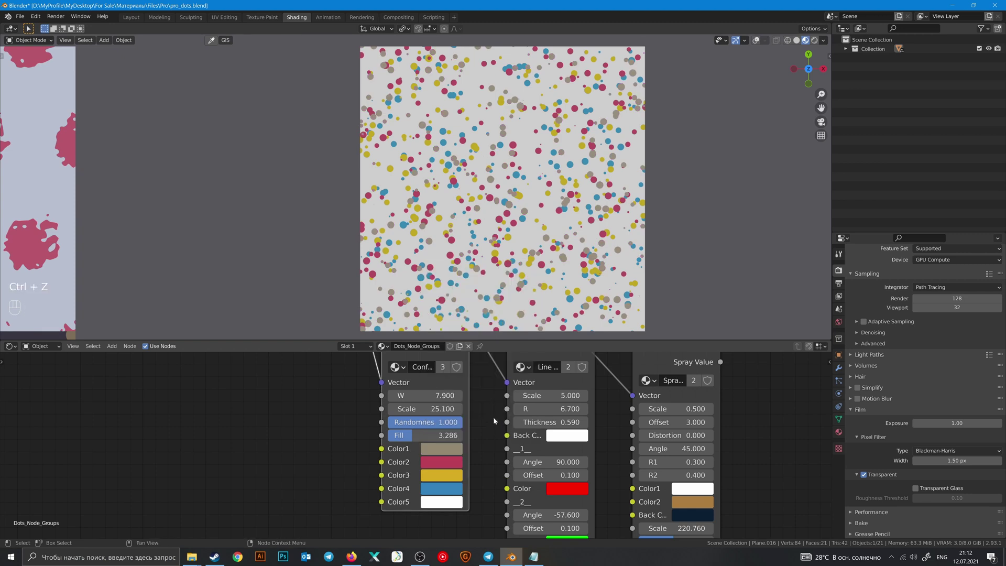
pyautogui.hotkey('ctrl', 'z')
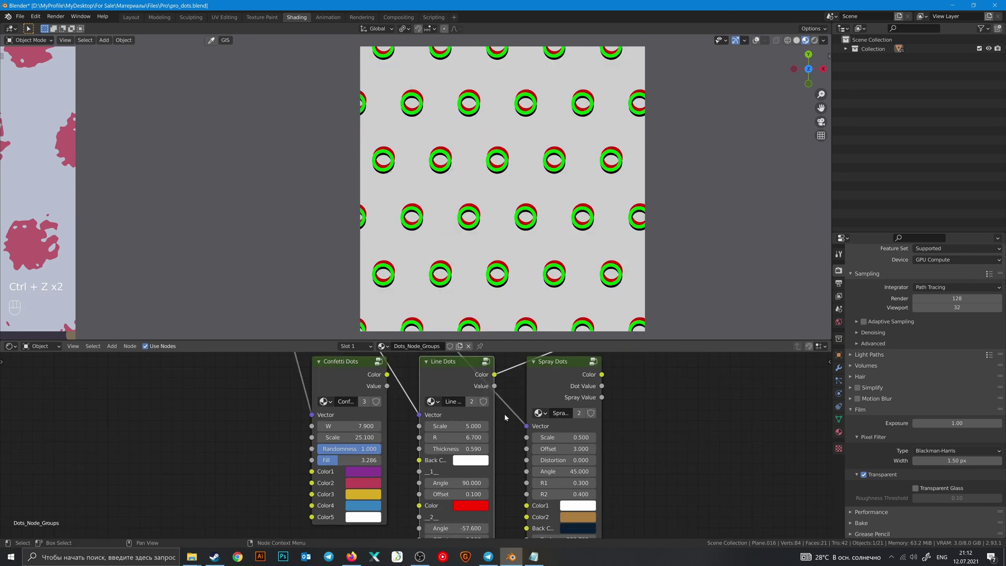
# Step: Set Line Dots' Scale to 3.500, R to 4.500 and Thickness to 0.400, and its first ring's Angle to 92.100 and Offset to -0.110
pyautogui.scroll(2, 504, 414)
pyautogui.moveTo(461, 370); pyautogui.dragTo(450, 398)
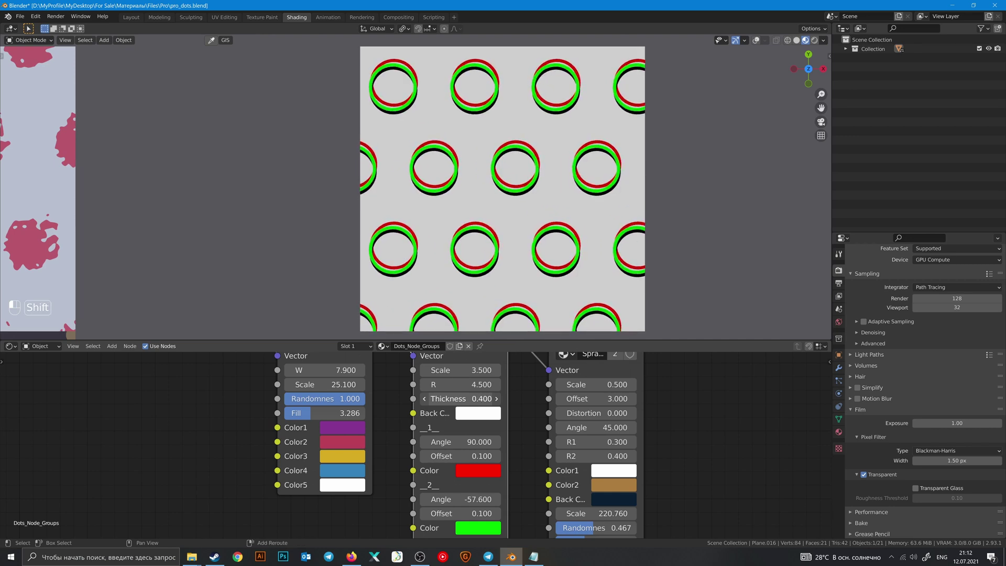
pyautogui.moveTo(511, 428); pyautogui.dragTo(512, 393, button='middle')
pyautogui.scroll(1, 498, 403)
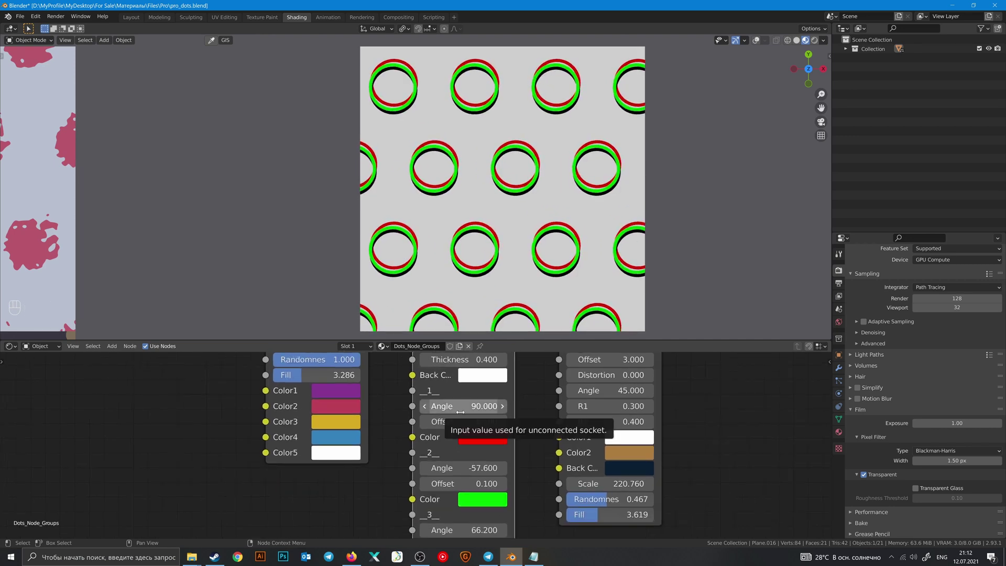
pyautogui.hotkey('ctrl', 'z')
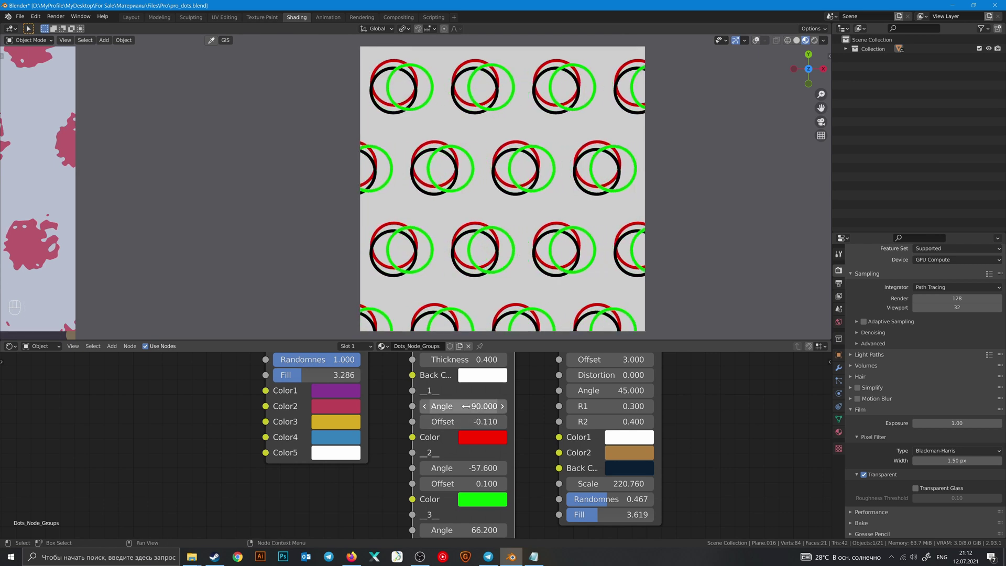
pyautogui.moveTo(464, 406); pyautogui.dragTo(474, 406)
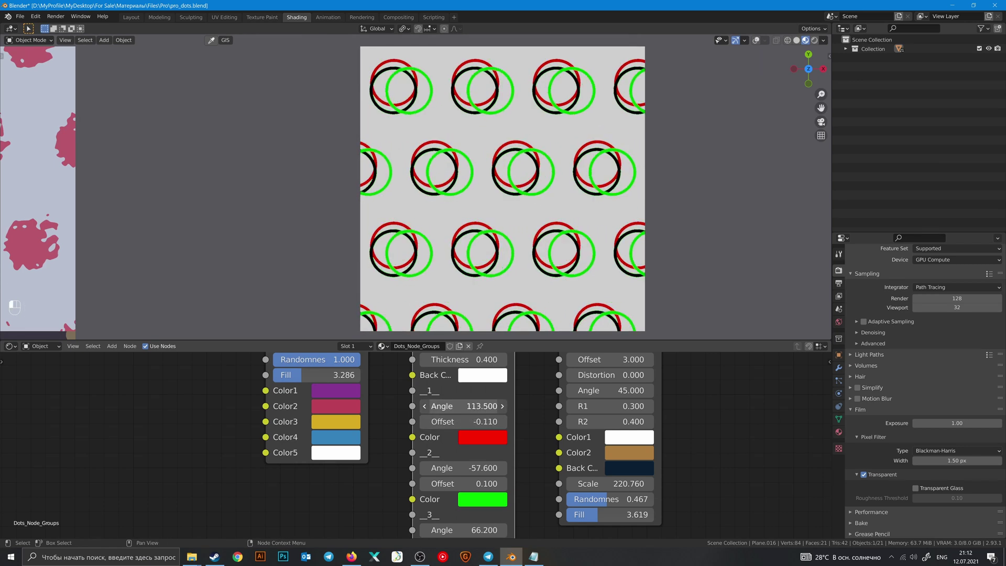
# Step: Set Line Dots' second ring to Angle -84.000 and Offset -0.140, and its third ring to Angle -135.900 and Offset -0.080
pyautogui.moveTo(535, 437); pyautogui.dragTo(548, 375, button='middle')
pyautogui.keyDown('shift'); pyautogui.moveTo(490, 422); pyautogui.dragTo(474, 421); pyautogui.keyUp('shift')
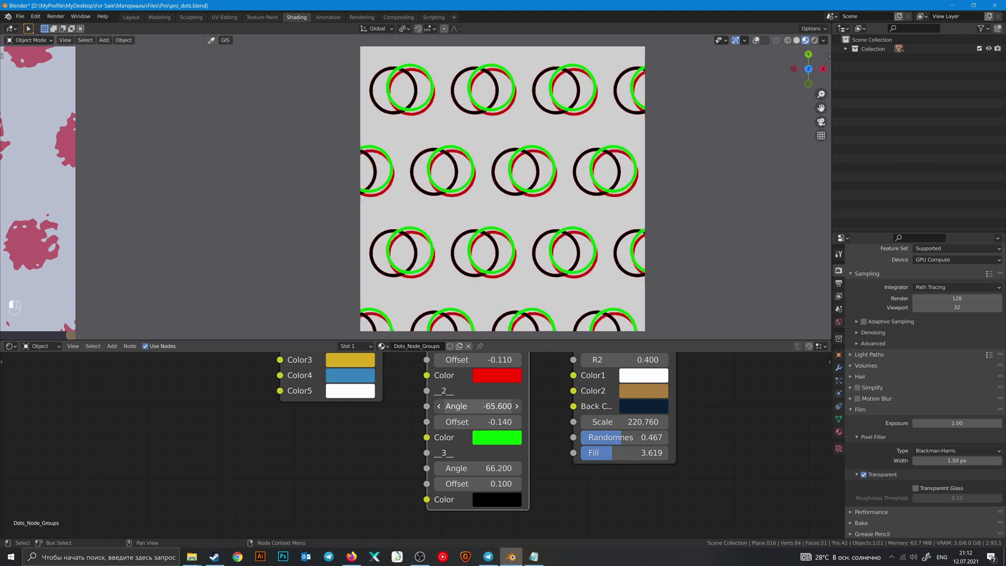
pyautogui.moveTo(482, 406); pyautogui.dragTo(466, 406)
pyautogui.moveTo(552, 423); pyautogui.dragTo(551, 379, button='middle')
pyautogui.scroll(1, 551, 379)
pyautogui.moveTo(477, 440)
pyautogui.keyDown('shift'); pyautogui.mouseDown()
pyautogui.moveTo(450, 440)
pyautogui.moveTo(481, 441)
pyautogui.mouseUp(); pyautogui.keyUp('shift')
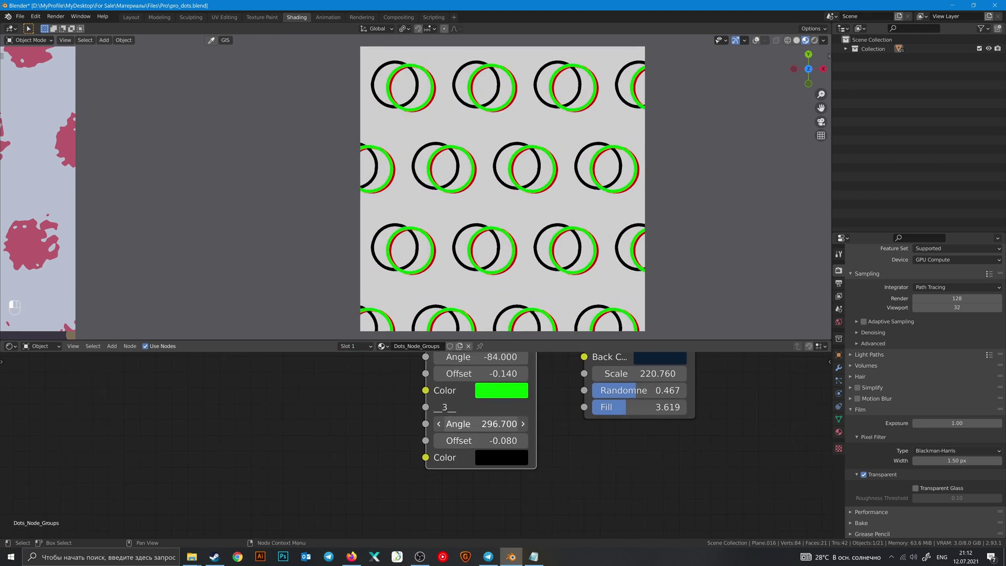
pyautogui.scroll(-3, 565, 408)
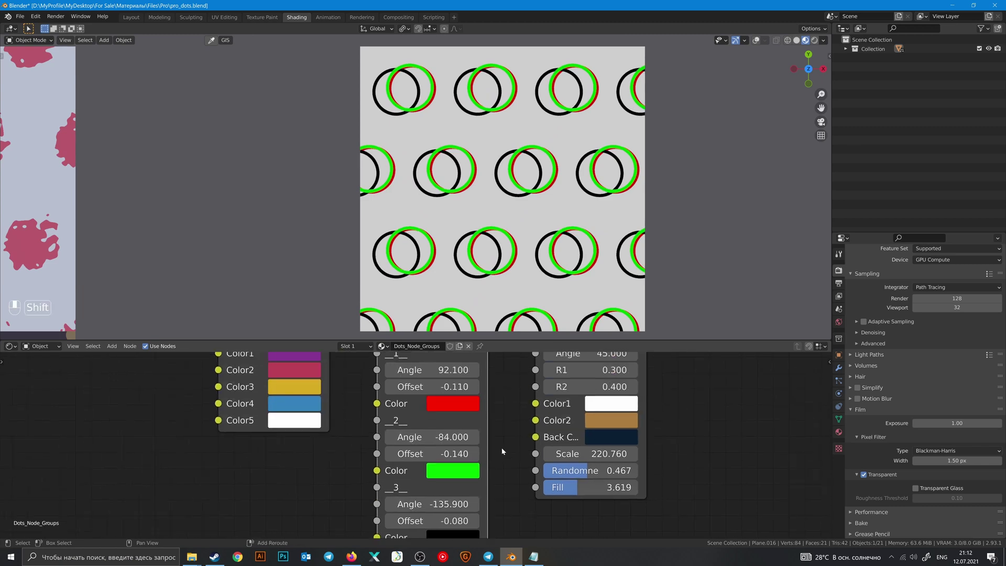
# Step: Preview Spray Dots with its Scale set to 0.820, and try an Offset of 9.020 before undoing the Offset change
pyautogui.keyDown('ctrl'); pyautogui.keyDown('shift'); pyautogui.click(473, 376); pyautogui.keyUp('shift'); pyautogui.keyUp('ctrl')
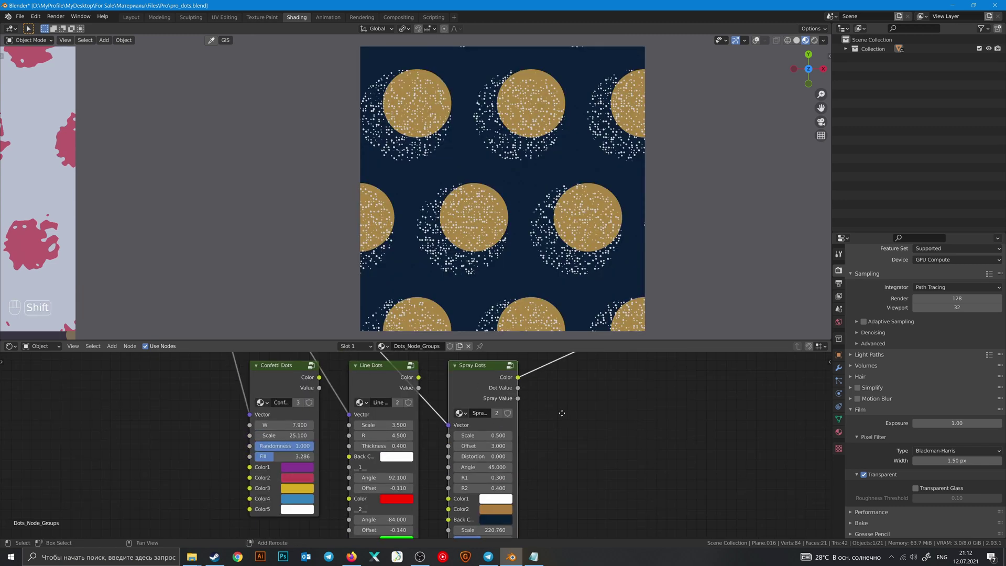
pyautogui.moveTo(561, 413); pyautogui.dragTo(570, 391, button='middle')
pyautogui.scroll(1, 570, 391)
pyautogui.moveTo(488, 413)
pyautogui.keyDown('shift'); pyautogui.mouseDown()
pyautogui.moveTo(472, 413)
pyautogui.moveTo(528, 413)
pyautogui.moveTo(492, 413)
pyautogui.mouseUp(); pyautogui.keyUp('shift')
pyautogui.moveTo(570, 444); pyautogui.dragTo(579, 421, button='middle')
pyautogui.scroll(2, 578, 421)
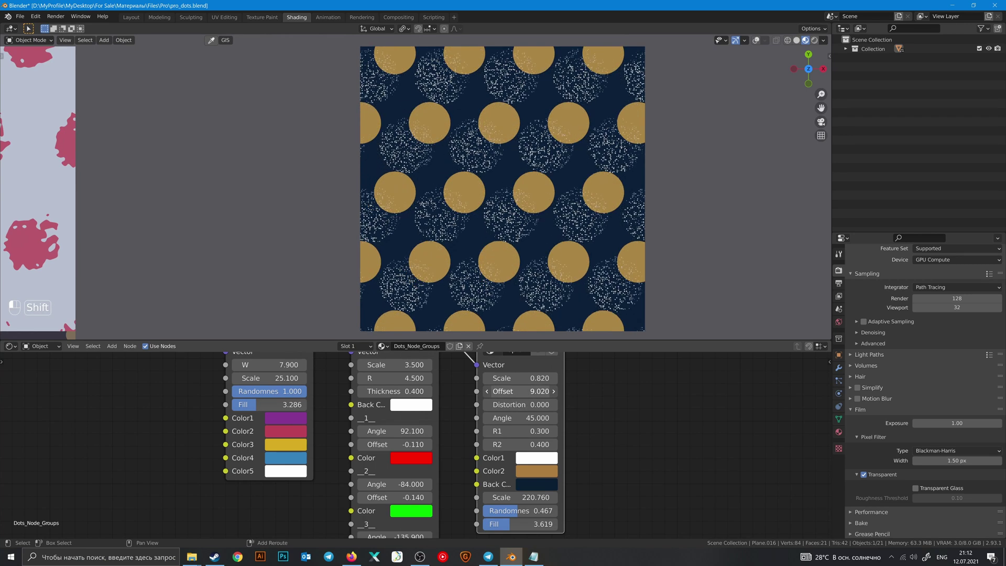
pyautogui.hotkey('ctrl', 'z')
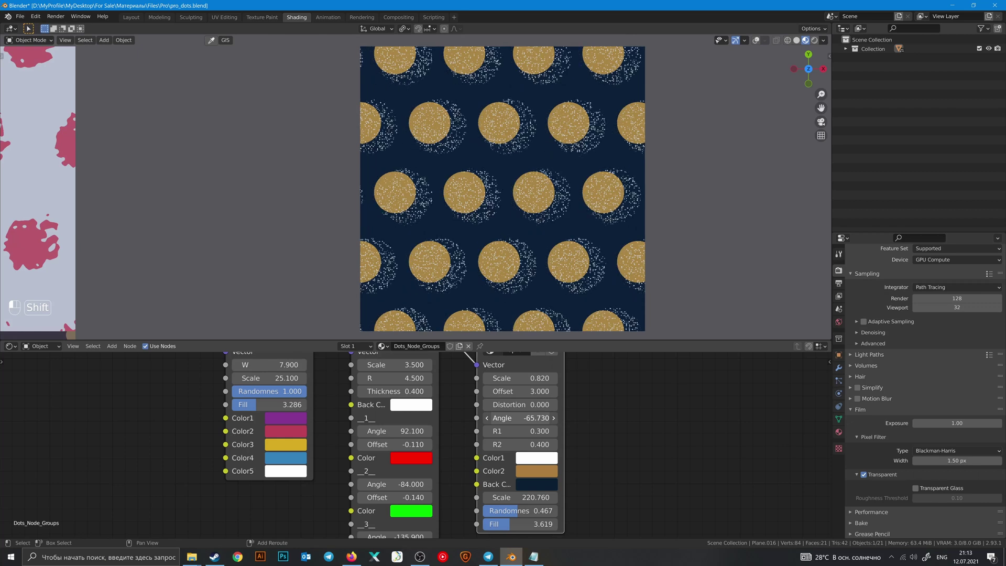
# Step: Set Spray Dots' Angle to 271.600, R1 to 0.260 and R2 to 0.220, with spray Scale 131.880, Randomness 0.000 and Fill 5.238
pyautogui.keyDown('shift'); pyautogui.moveTo(520, 418); pyautogui.dragTo(519, 445); pyautogui.keyUp('shift')
pyautogui.moveTo(595, 462); pyautogui.dragTo(595, 415, button='middle')
pyautogui.scroll(1, 594, 415)
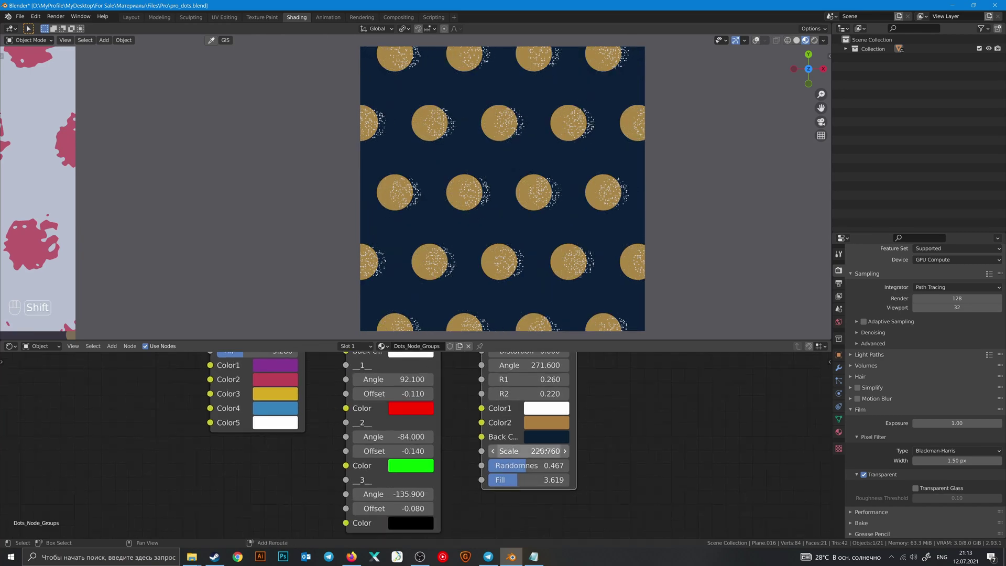
pyautogui.keyDown('shift'); pyautogui.moveTo(529, 451); pyautogui.dragTo(516, 480); pyautogui.keyUp('shift')
# Step: Examine the full grid of sample tiles and select the Combo Dots tile to show its whole node network
pyautogui.scroll(-4, 599, 173)
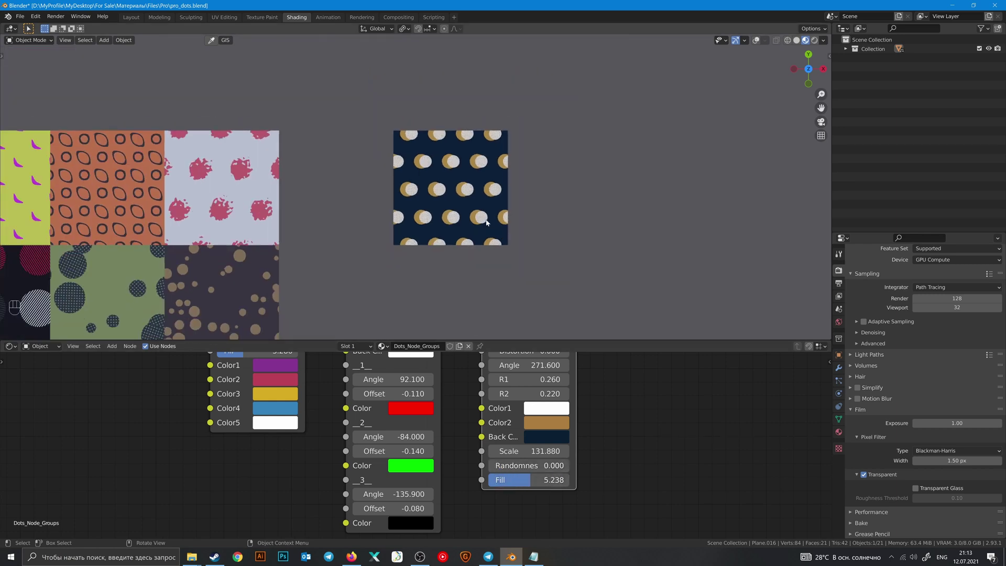
pyautogui.scroll(-3, 375, 236)
pyautogui.keyDown('shift'); pyautogui.moveTo(375, 236); pyautogui.dragTo(602, 152, button='middle'); pyautogui.keyUp('shift')
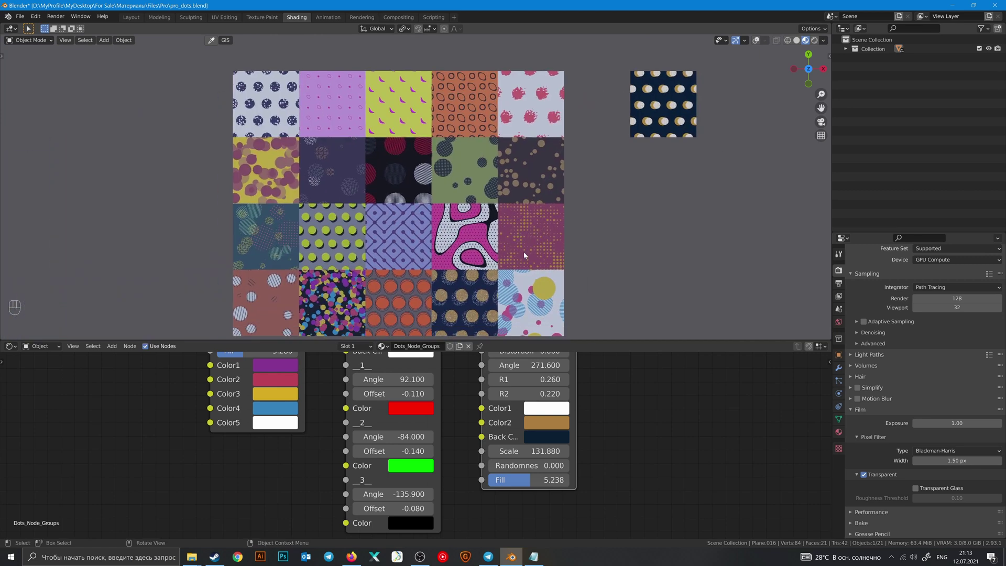
pyautogui.keyDown('shift'); pyautogui.moveTo(559, 271); pyautogui.dragTo(601, 222, button='middle'); pyautogui.keyUp('shift')
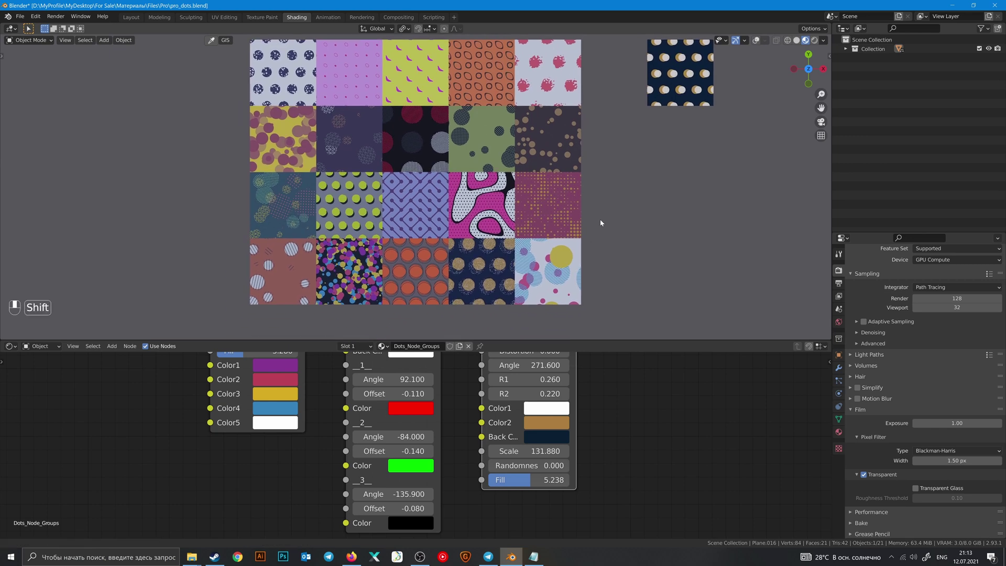
pyautogui.keyDown('shift'); pyautogui.moveTo(604, 263); pyautogui.dragTo(613, 219, button='middle'); pyautogui.keyUp('shift')
pyautogui.scroll(2, 613, 219)
pyautogui.click(613, 219)
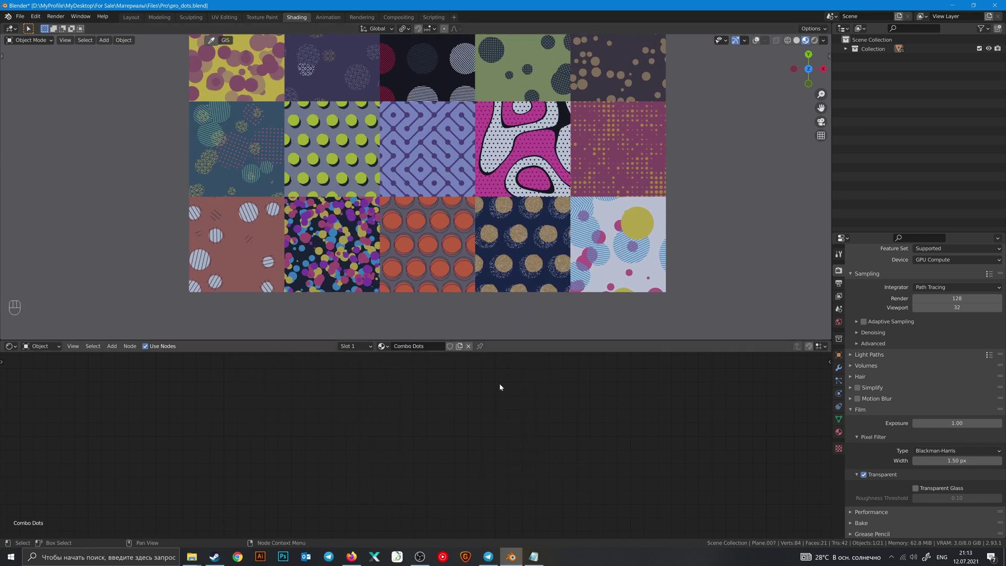
pyautogui.scroll(-10, 501, 407)
pyautogui.keyDown('shift'); pyautogui.moveTo(501, 370); pyautogui.dragTo(498, 434, button='middle'); pyautogui.keyUp('shift')
pyautogui.scroll(8, 498, 435)
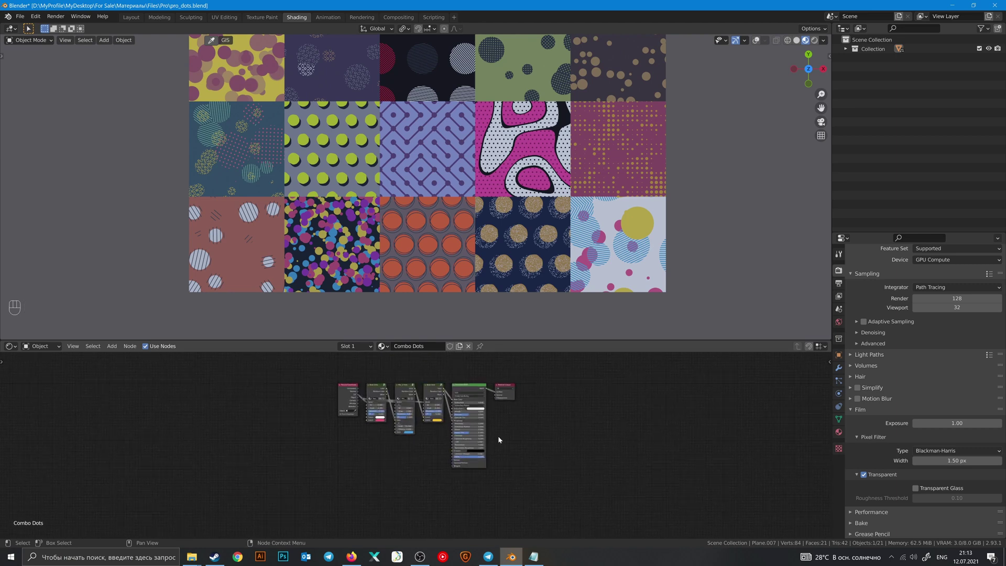
pyautogui.keyDown('shift'); pyautogui.scroll(3, 446, 449); pyautogui.keyUp('shift')
pyautogui.scroll(3, 489, 489)
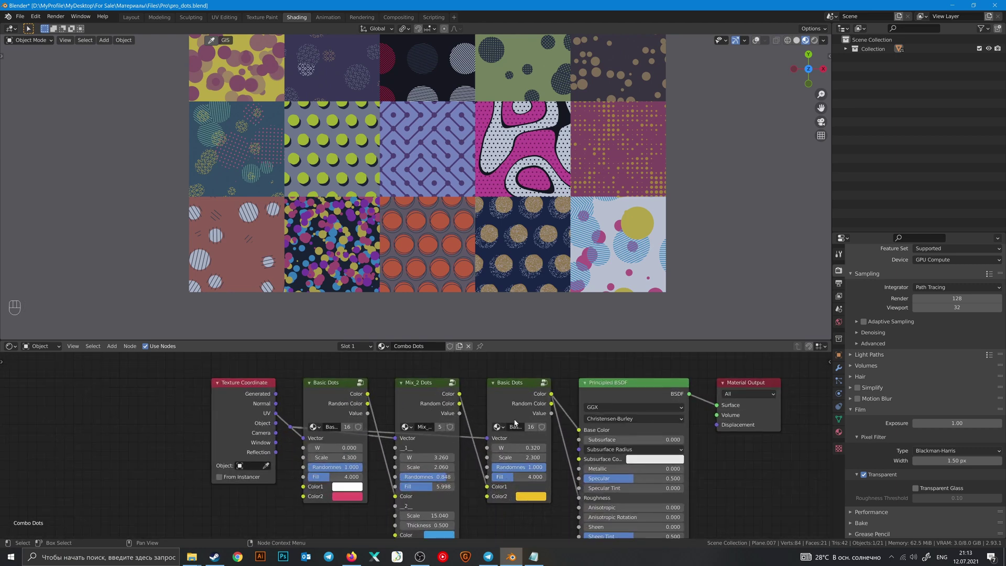
# Step: Preview the Combo Dots material's dot groups one by one, from last to first, and restore the Principled BSDF output
pyautogui.keyDown('ctrl'); pyautogui.keyDown('shift'); pyautogui.click(526, 394); pyautogui.keyUp('shift'); pyautogui.keyUp('ctrl')
pyautogui.scroll(2, 583, 287)
pyautogui.keyDown('shift'); pyautogui.moveTo(594, 259); pyautogui.dragTo(447, 182, button='middle'); pyautogui.keyUp('shift')
pyautogui.scroll(1, 460, 389)
pyautogui.keyDown('ctrl'); pyautogui.keyDown('shift'); pyautogui.click(437, 391); pyautogui.keyUp('shift'); pyautogui.keyUp('ctrl')
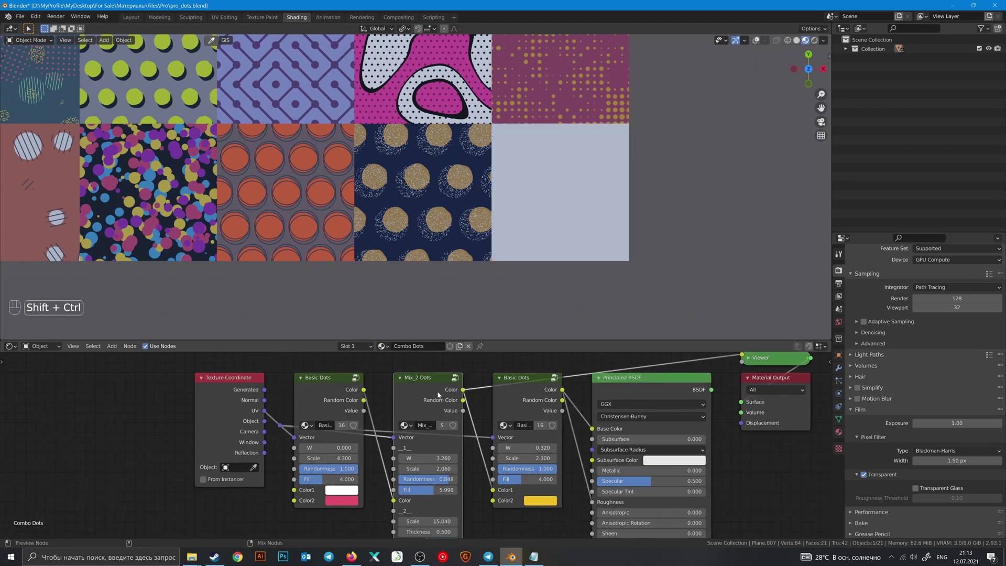
pyautogui.keyDown('ctrl'); pyautogui.keyDown('shift'); pyautogui.click(361, 393); pyautogui.keyUp('shift'); pyautogui.keyUp('ctrl')
pyautogui.keyDown('ctrl'); pyautogui.keyDown('shift'); pyautogui.click(663, 387); pyautogui.keyUp('shift'); pyautogui.keyUp('ctrl')
pyautogui.scroll(3, 499, 392)
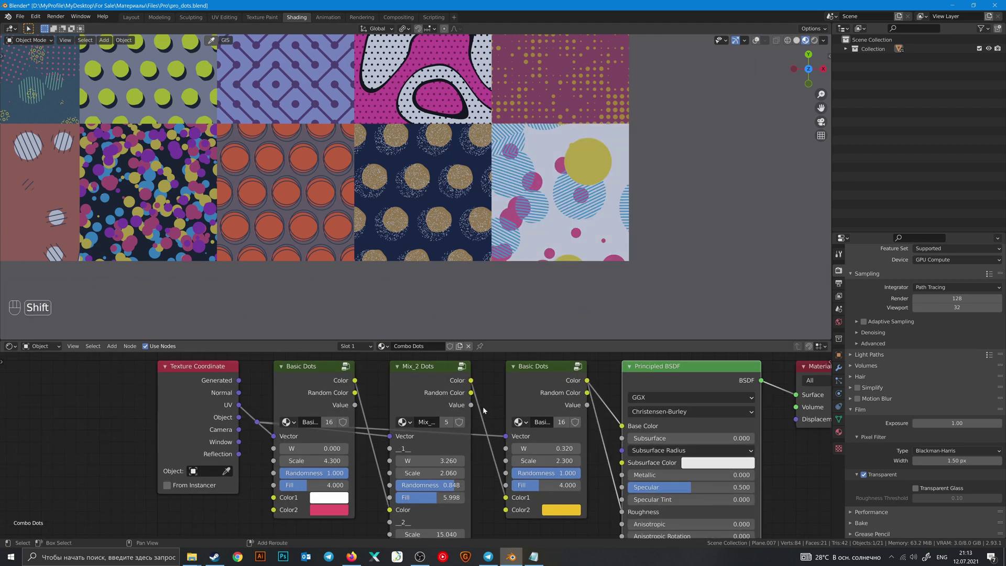
# Step: Try changing the Combo Dots groups' values, including Scale 5.560 on the second Basic Dots, and undo the changes
pyautogui.moveTo(453, 448)
pyautogui.keyDown('shift'); pyautogui.mouseDown()
pyautogui.moveTo(435, 448)
pyautogui.moveTo(454, 447)
pyautogui.mouseUp(); pyautogui.keyUp('shift')
pyautogui.hotkey('ctrl', 'z')
pyautogui.hotkey('ctrl', 'z')
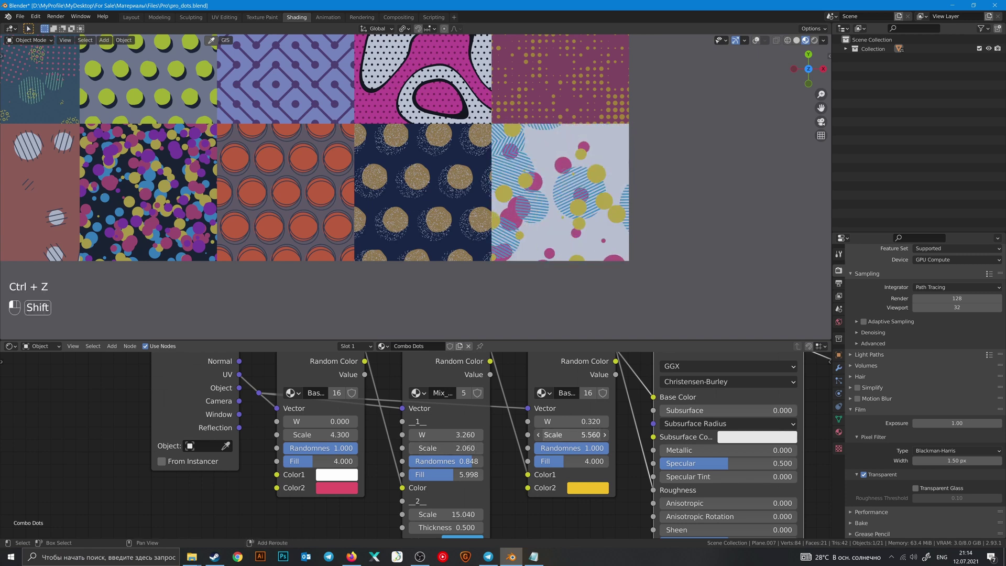
pyautogui.hotkey('ctrl', 'z')
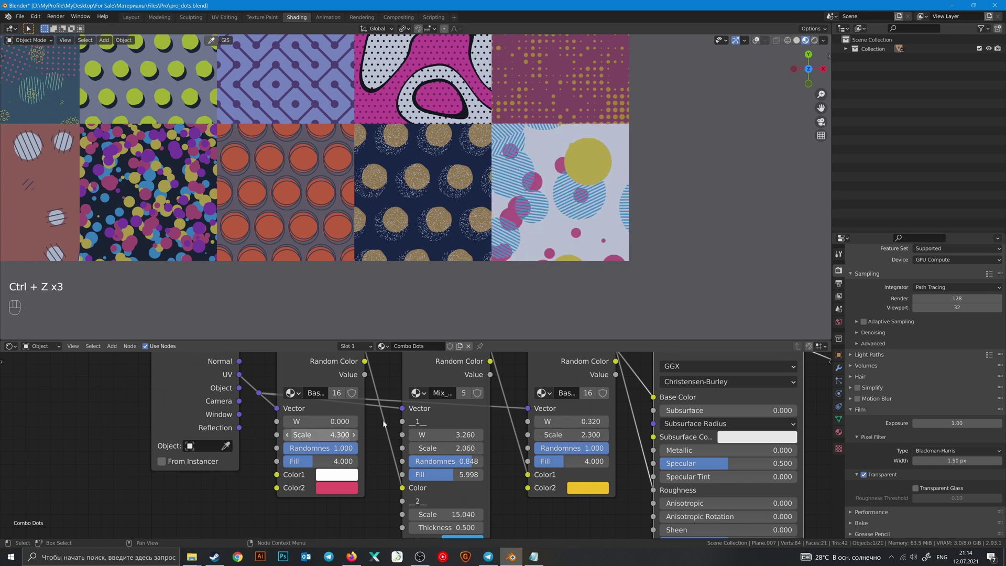
# Step: Select the Line Dots tile with the orange dots and set its shared scale Value node to 1.860
pyautogui.keyDown('shift'); pyautogui.moveTo(313, 203); pyautogui.dragTo(473, 203, button='middle'); pyautogui.keyUp('shift')
pyautogui.click(472, 203)
pyautogui.moveTo(508, 411); pyautogui.dragTo(568, 411, button='middle')
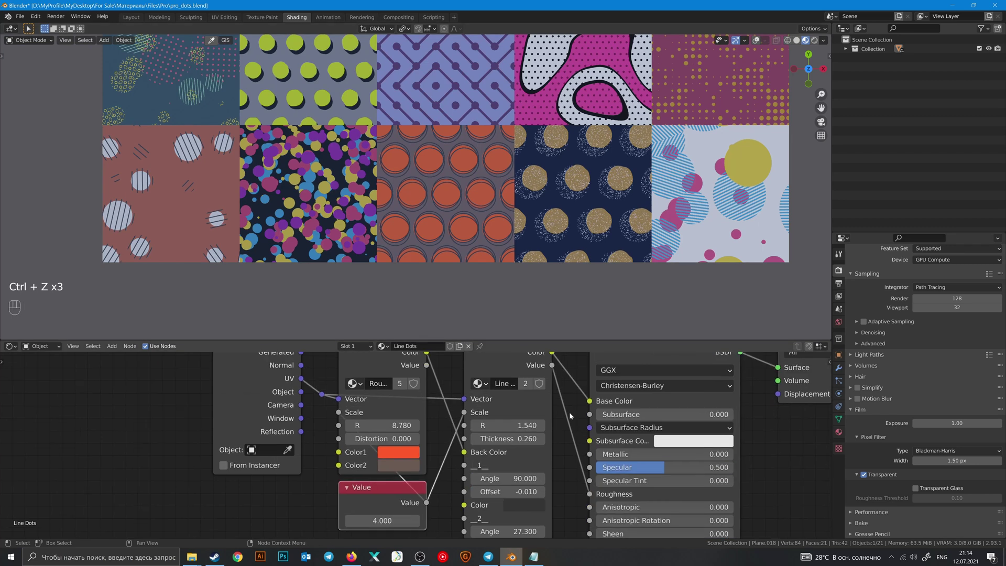
pyautogui.scroll(-5, 569, 412)
pyautogui.keyDown('shift'); pyautogui.moveTo(442, 431); pyautogui.dragTo(476, 421, button='middle'); pyautogui.keyUp('shift')
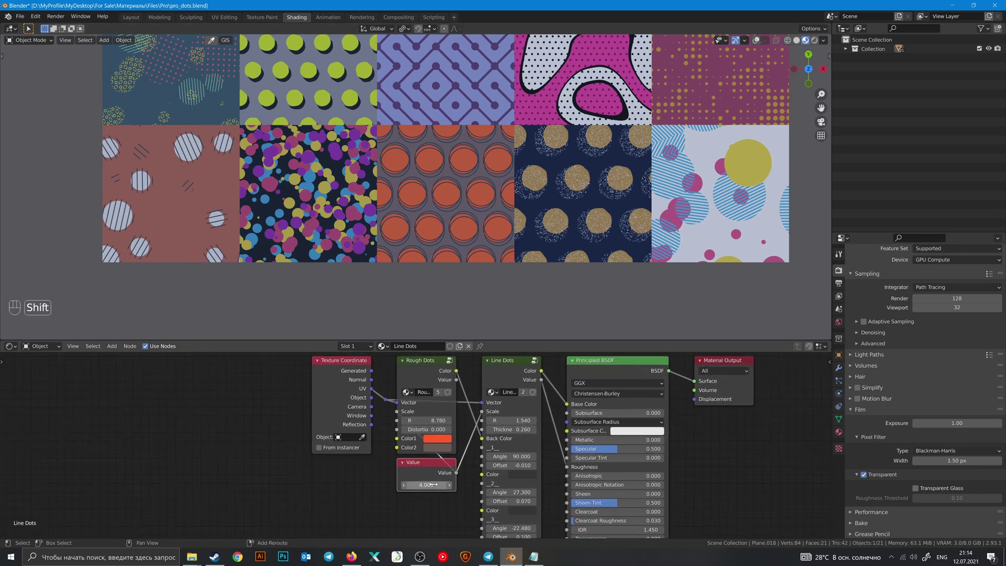
pyautogui.keyDown('shift'); pyautogui.moveTo(432, 484); pyautogui.dragTo(314, 484); pyautogui.keyUp('shift')
pyautogui.scroll(1, 472, 419)
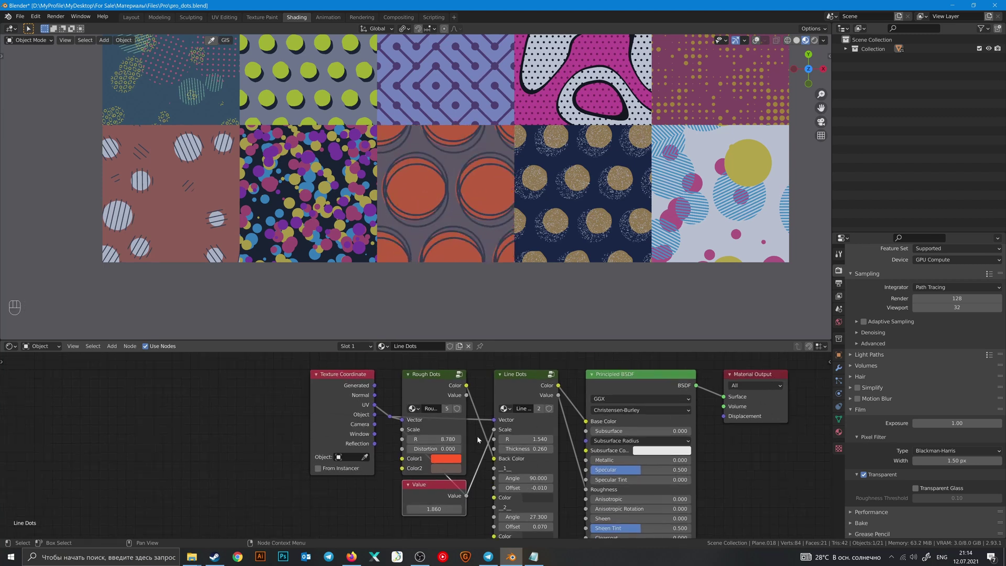
# Step: Try R 9.380 on Rough Dots and undo it, and adjust the Offset of Line Dots' first ring
pyautogui.moveTo(477, 456); pyautogui.dragTo(433, 424, button='middle')
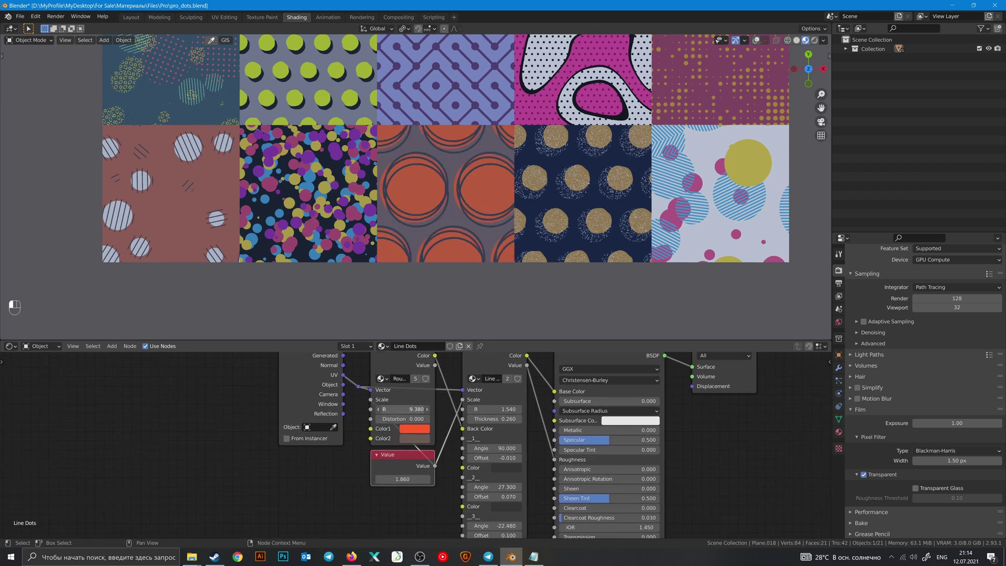
pyautogui.hotkey('ctrl', 'z')
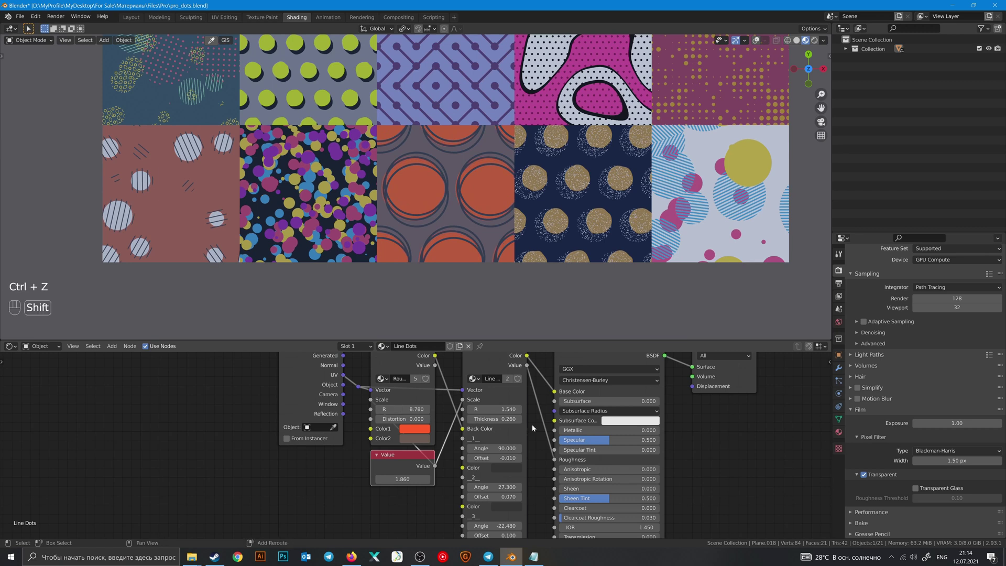
pyautogui.moveTo(523, 424); pyautogui.dragTo(499, 393, button='middle')
pyautogui.keyDown('shift'); pyautogui.moveTo(470, 425); pyautogui.dragTo(426, 417); pyautogui.keyUp('shift')
# Step: Show the nodes of the Confetti Dots tile and of the Stripe Dots tile, leaving Stripe Dots selected in close-up
pyautogui.keyDown('shift'); pyautogui.moveTo(397, 224); pyautogui.dragTo(481, 219, button='middle'); pyautogui.keyUp('shift')
pyautogui.click(435, 222)
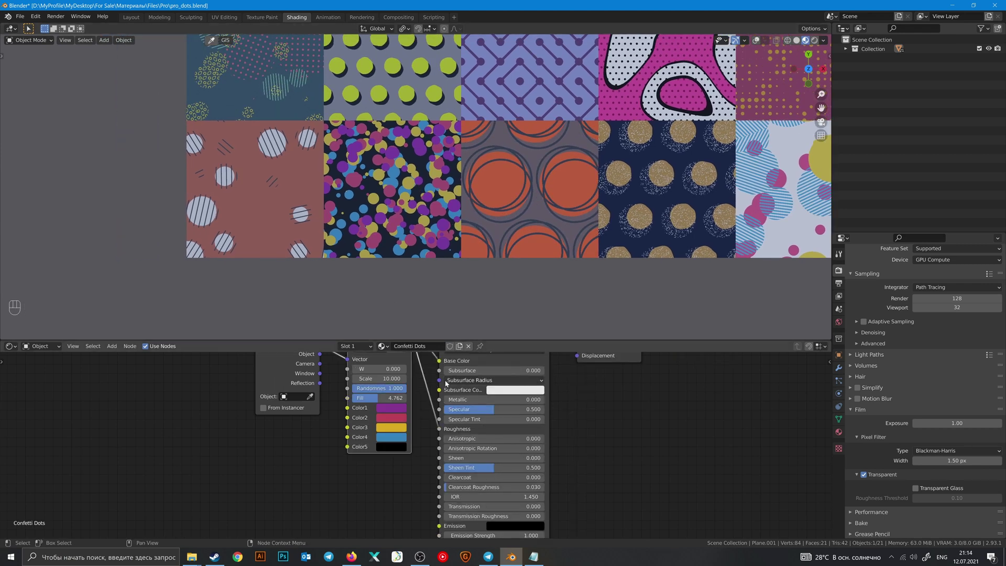
pyautogui.moveTo(410, 368); pyautogui.dragTo(476, 423, button='middle')
pyautogui.click(300, 226)
pyautogui.scroll(-1, 500, 453)
pyautogui.scroll(2, 262, 204)
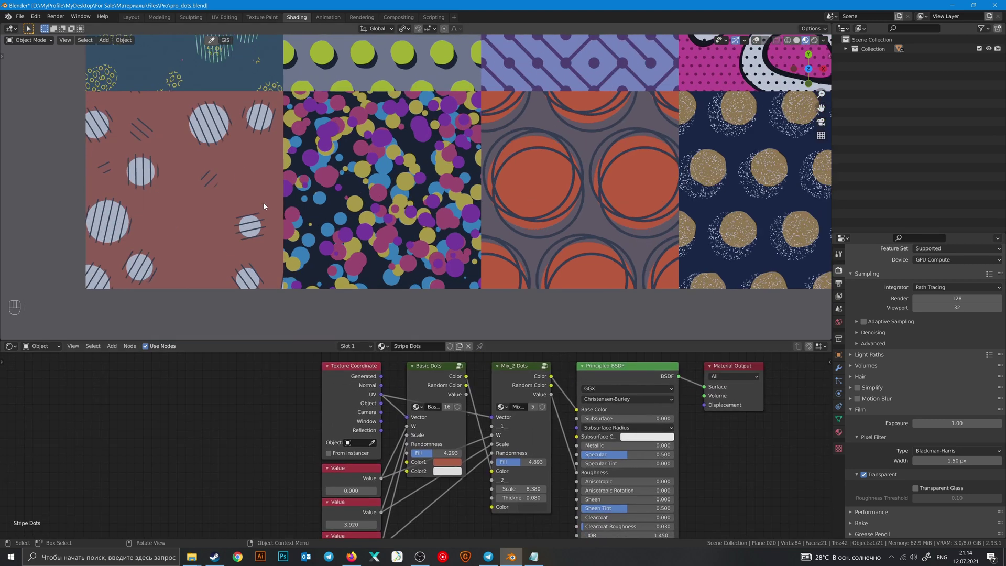
pyautogui.keyDown('shift'); pyautogui.moveTo(317, 210); pyautogui.dragTo(525, 211, button='middle'); pyautogui.keyUp('shift')
pyautogui.scroll(2, 525, 211)
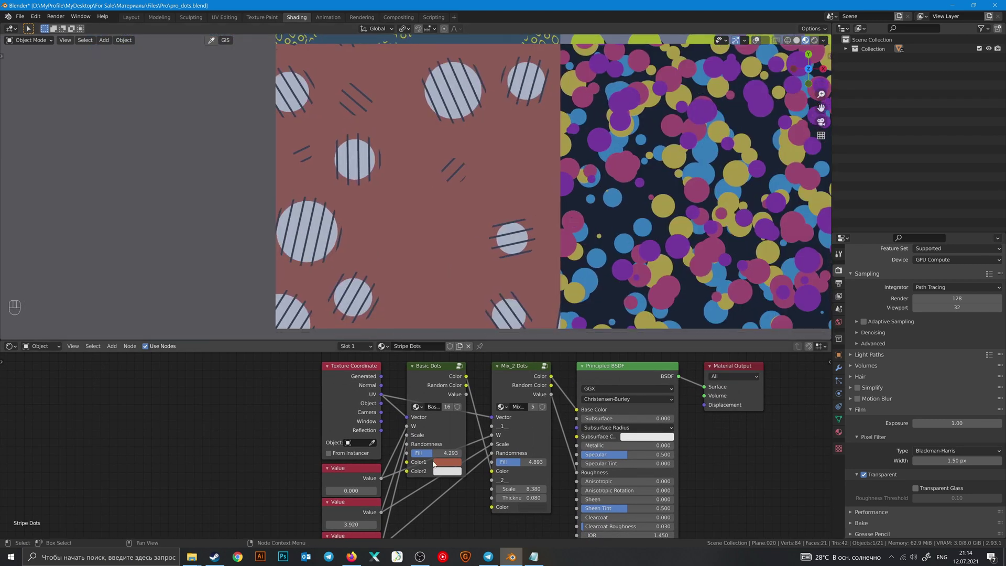
# Step: Try another shared W on Stripe Dots and undo it, and set the shared Scale value to 2.380 and lower the shared Randomness
pyautogui.moveTo(370, 500); pyautogui.dragTo(365, 483, button='middle')
pyautogui.keyDown('shift'); pyautogui.moveTo(343, 474); pyautogui.dragTo(430, 474); pyautogui.keyUp('shift')
pyautogui.hotkey('ctrl', 'z')
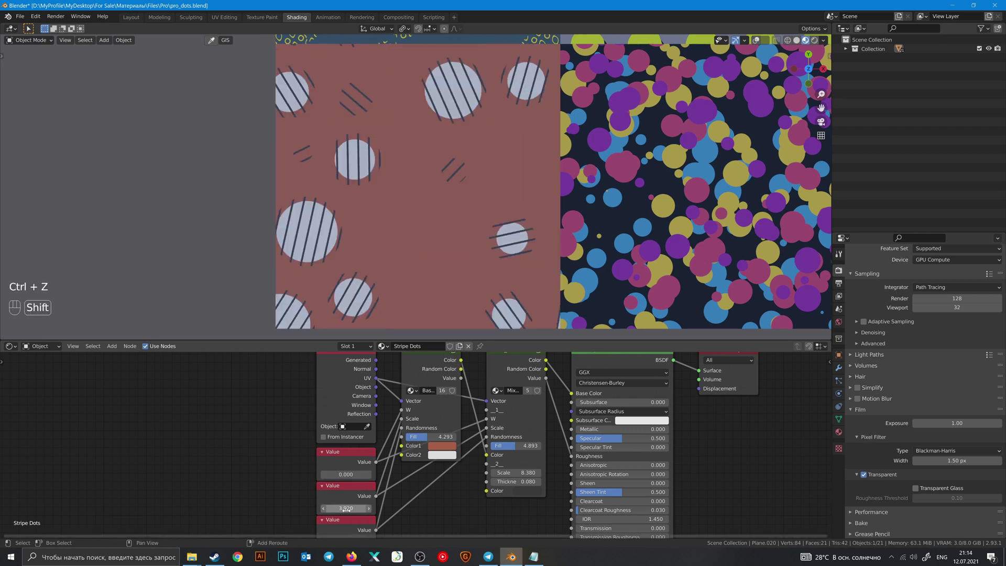
pyautogui.keyDown('shift'); pyautogui.moveTo(346, 507); pyautogui.dragTo(277, 508); pyautogui.keyUp('shift')
pyautogui.moveTo(407, 510); pyautogui.dragTo(406, 473, button='middle')
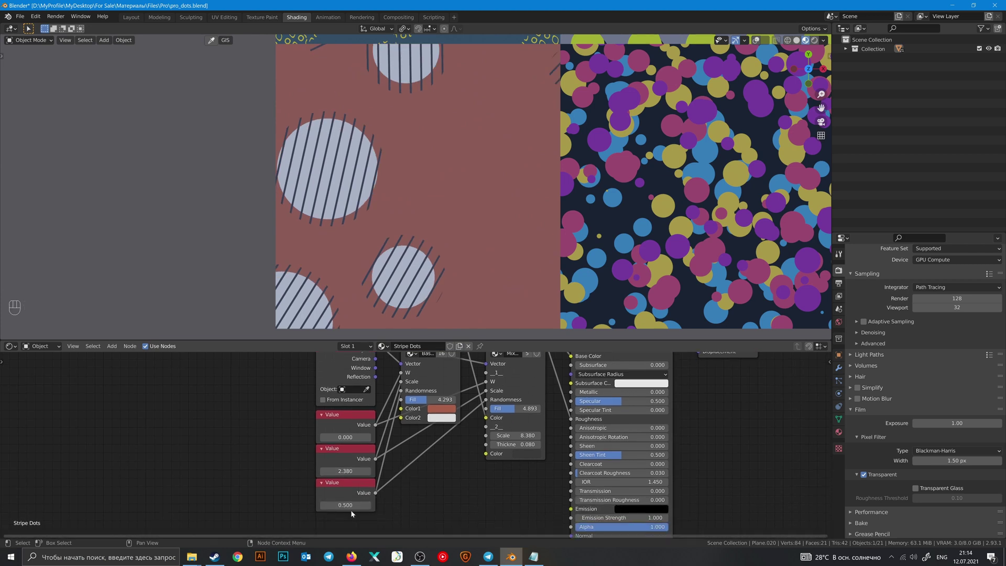
pyautogui.keyDown('shift'); pyautogui.moveTo(350, 506); pyautogui.dragTo(305, 505); pyautogui.keyUp('shift')
# Step: Set Stripe Dots' stripe Scale to 20.580 and Thickness to 0.440, with Fill 4.845 on Mix_2 Dots and 4.531 on Basic Dots
pyautogui.keyDown('shift'); pyautogui.moveTo(525, 421); pyautogui.dragTo(502, 473, button='middle'); pyautogui.keyUp('shift')
pyautogui.scroll(1, 502, 473)
pyautogui.moveTo(491, 457)
pyautogui.mouseDown()
pyautogui.moveTo(501, 458)
pyautogui.moveTo(492, 457)
pyautogui.mouseUp()
pyautogui.moveTo(494, 495)
pyautogui.mouseDown()
pyautogui.moveTo(545, 495)
pyautogui.moveTo(471, 495)
pyautogui.moveTo(535, 497)
pyautogui.moveTo(510, 496)
pyautogui.moveTo(545, 487)
pyautogui.moveTo(487, 488)
pyautogui.mouseUp()
pyautogui.moveTo(396, 447)
pyautogui.mouseDown()
pyautogui.moveTo(383, 447)
pyautogui.moveTo(398, 448)
pyautogui.mouseUp()
# Step: Select the Combo Mix Dots tile and examine it together with its chain of Mix_1, Mix_2 and Mix_3 Dots groups
pyautogui.scroll(-4, 574, 149)
pyautogui.keyDown('shift'); pyautogui.moveTo(575, 148); pyautogui.dragTo(464, 241, button='middle'); pyautogui.keyUp('shift')
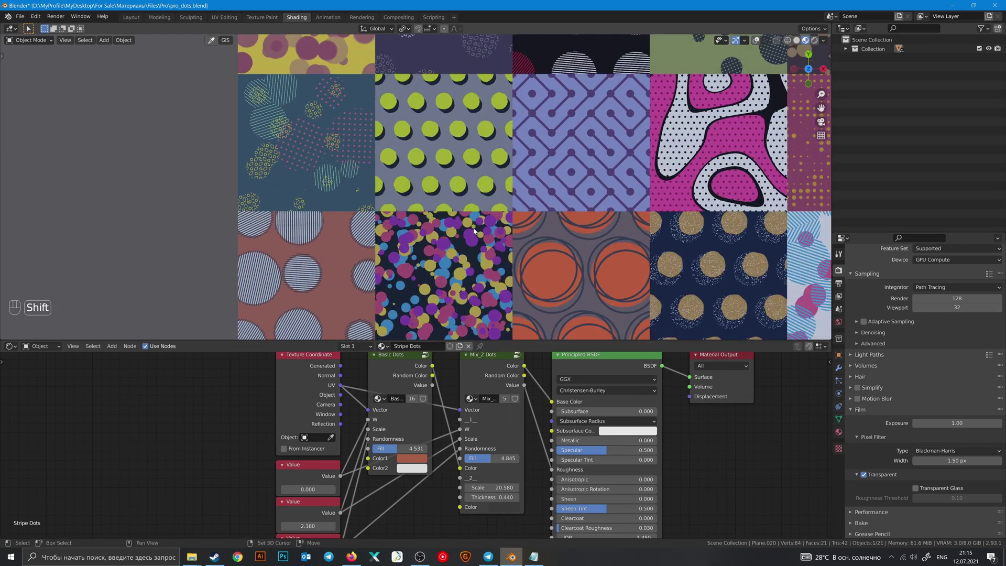
pyautogui.click(344, 173)
pyautogui.scroll(-3, 465, 430)
pyautogui.keyDown('shift'); pyautogui.moveTo(494, 393); pyautogui.dragTo(490, 383, button='middle'); pyautogui.keyUp('shift')
pyautogui.scroll(2, 490, 383)
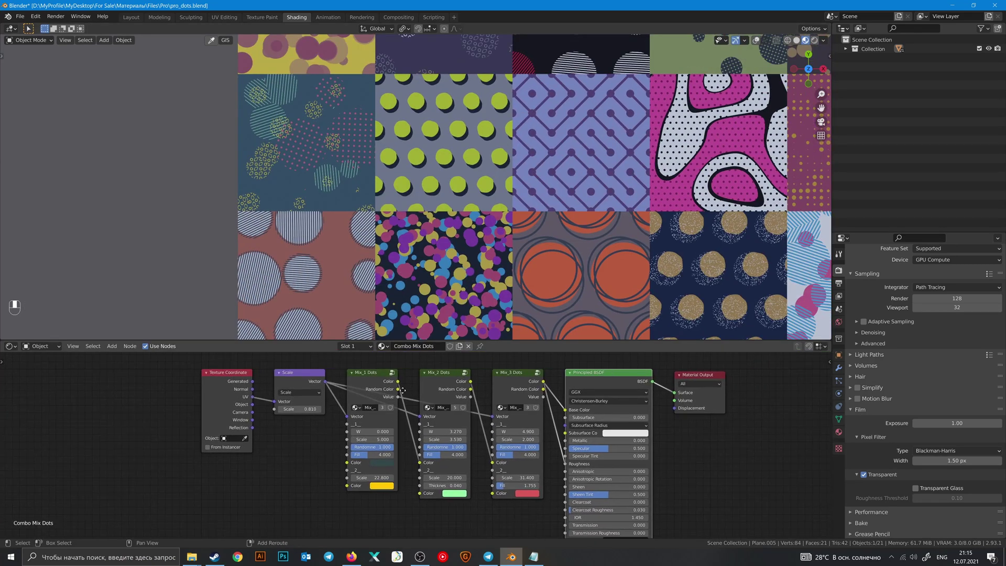
pyautogui.scroll(3, 398, 175)
pyautogui.keyDown('shift'); pyautogui.moveTo(515, 206); pyautogui.dragTo(729, 268, button='middle'); pyautogui.keyUp('shift')
# Step: Try other vector Scale and Mix_1 Dots Scale values and undo them, and set Mix_2 Dots' W to 3.100 and Scale to 3.680
pyautogui.moveTo(280, 402)
pyautogui.mouseDown()
pyautogui.moveTo(306, 402)
pyautogui.moveTo(269, 402)
pyautogui.moveTo(279, 402)
pyautogui.mouseUp()
pyautogui.hotkey('ctrl', 'z')
pyautogui.keyDown('shift'); pyautogui.moveTo(364, 438); pyautogui.dragTo(372, 438); pyautogui.keyUp('shift')
pyautogui.hotkey('ctrl', 'z')
pyautogui.keyDown('shift'); pyautogui.moveTo(440, 429); pyautogui.dragTo(463, 438); pyautogui.keyUp('shift')
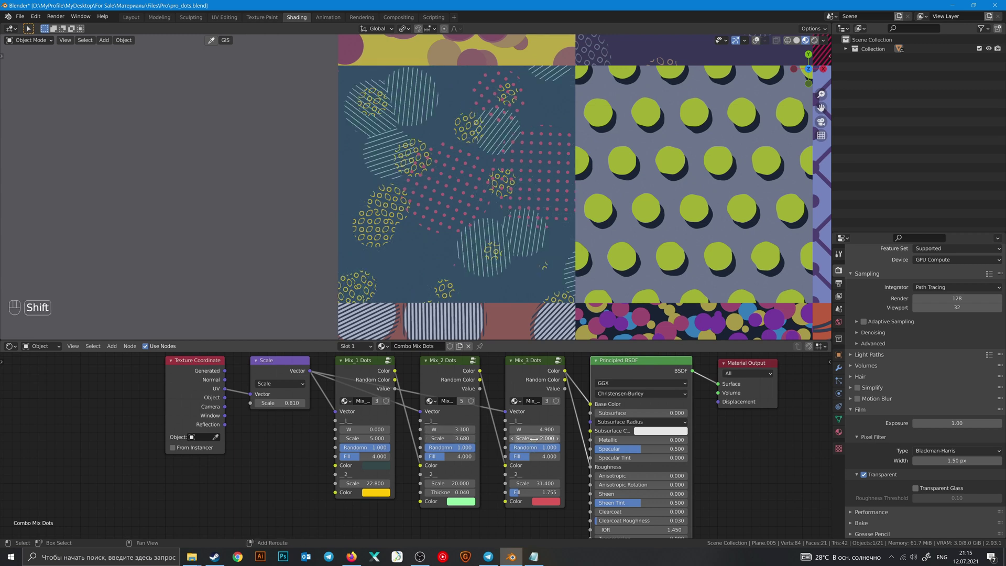
pyautogui.hotkey('ctrl', 'z')
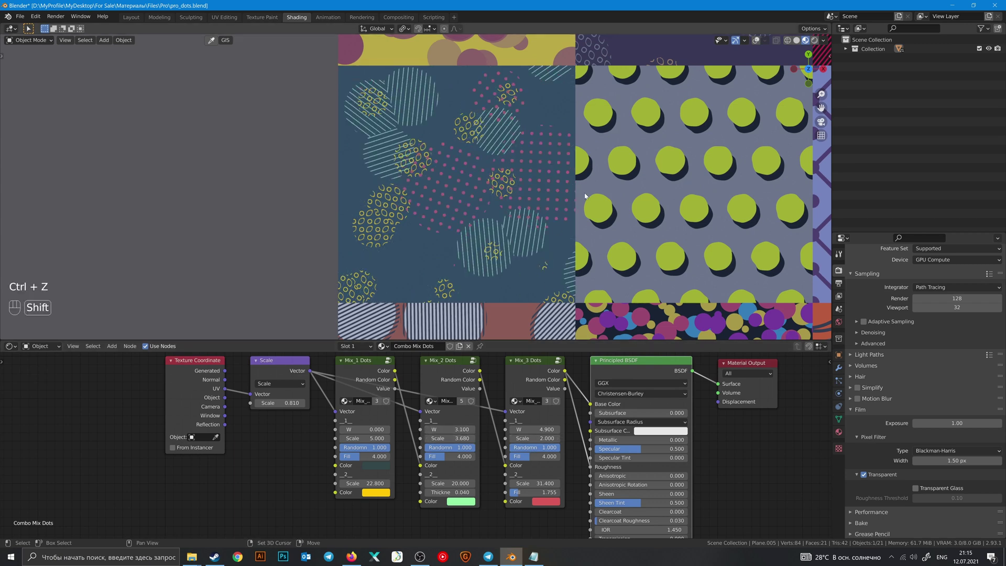
# Step: Select the Mix_2 Dots tile with the dark background in the second row and preview its ColorRamp output
pyautogui.scroll(-2, 586, 190)
pyautogui.keyDown('shift'); pyautogui.moveTo(647, 136); pyautogui.dragTo(464, 224, button='middle'); pyautogui.keyUp('shift')
pyautogui.scroll(-4, 501, 163)
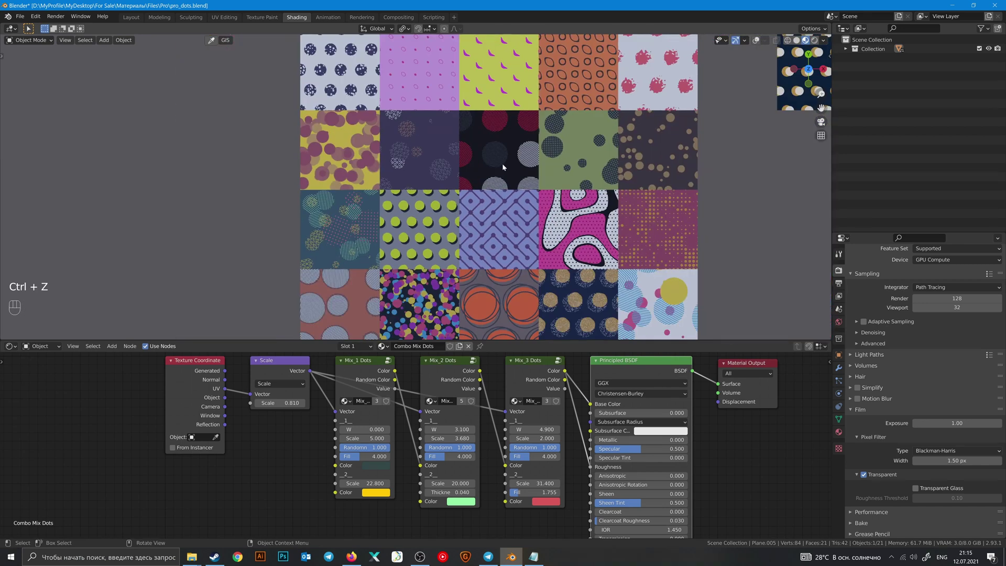
pyautogui.click(502, 164)
pyautogui.scroll(-1, 502, 165)
pyautogui.keyDown('shift'); pyautogui.moveTo(455, 373); pyautogui.dragTo(507, 400, button='middle'); pyautogui.keyUp('shift')
pyautogui.scroll(1, 508, 403)
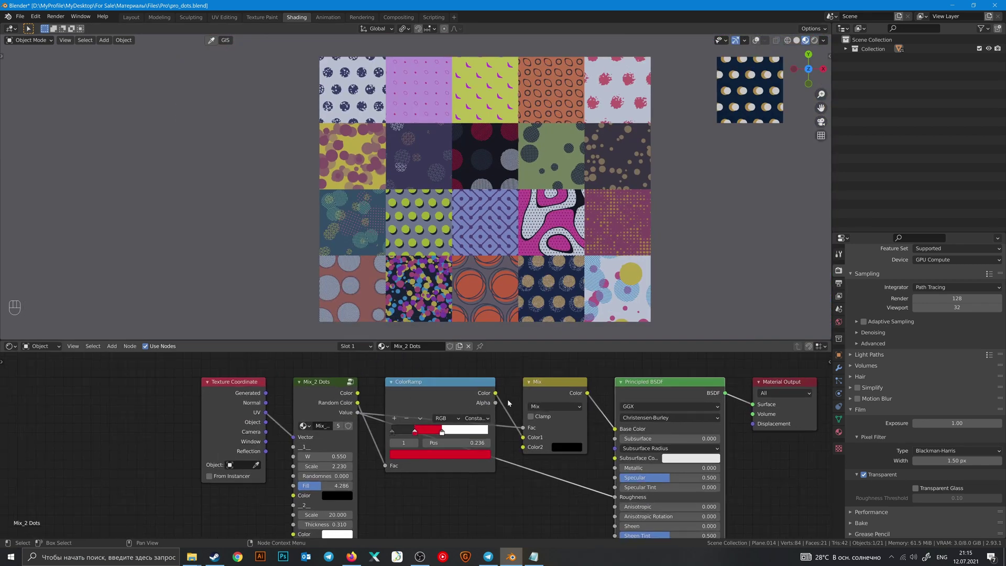
pyautogui.keyDown('ctrl'); pyautogui.keyDown('shift'); pyautogui.click(471, 395); pyautogui.keyUp('shift'); pyautogui.keyUp('ctrl')
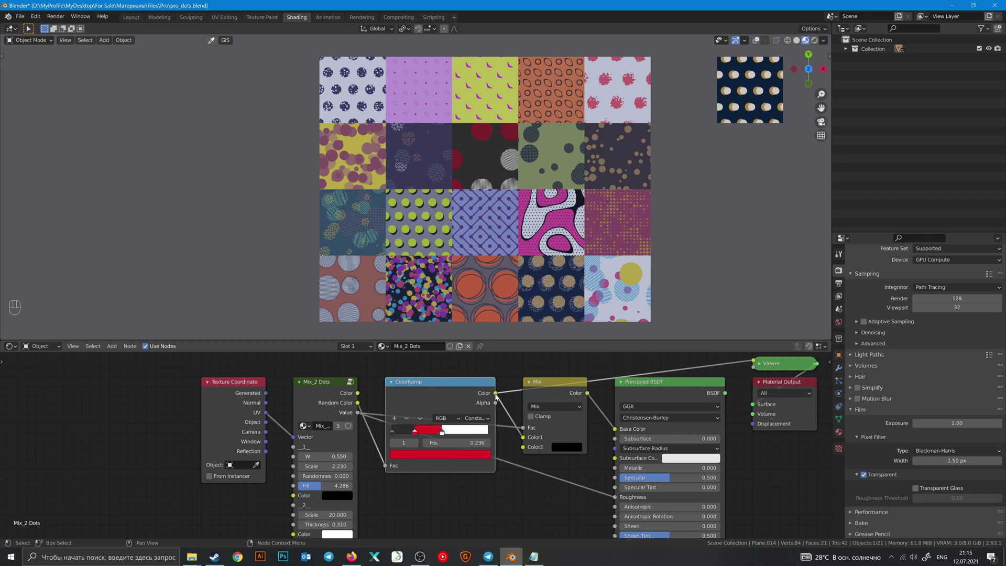
# Step: Compare the Mix_3 Dots material's nodes with those of Mix_2 Dots, and reselect the Mix_2 Dots tile for a close look
pyautogui.click(550, 175)
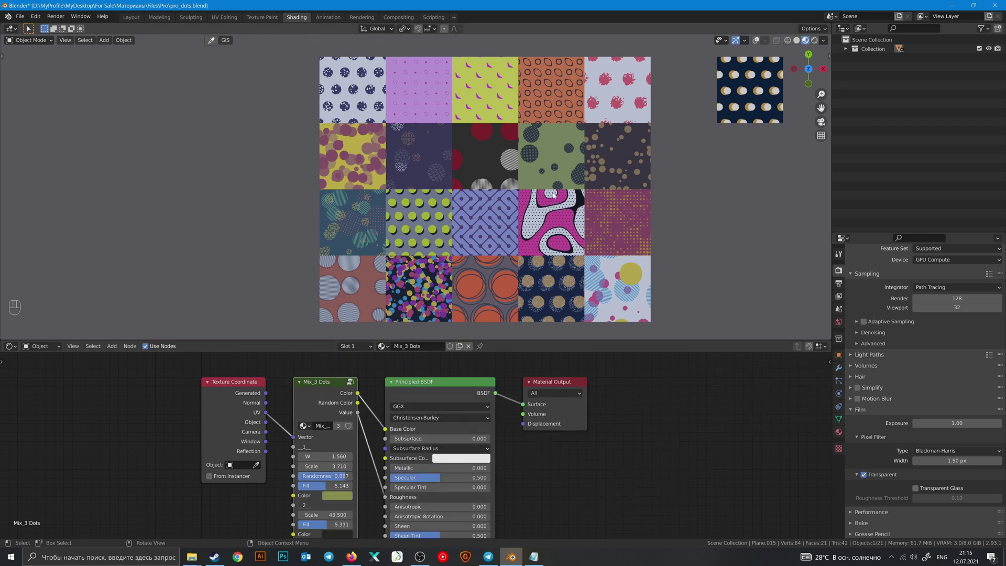
pyautogui.click(474, 158)
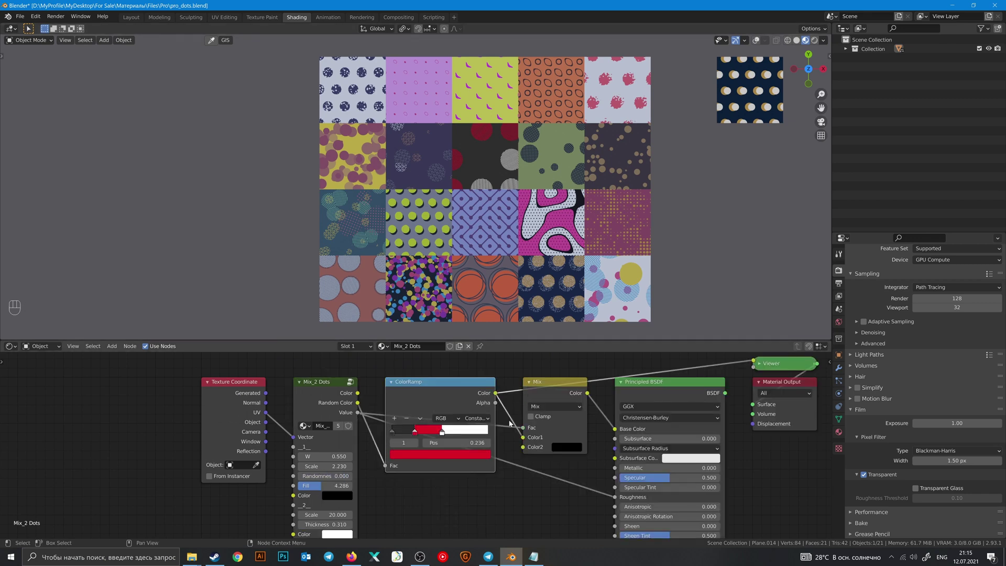
pyautogui.moveTo(447, 389)
pyautogui.mouseDown()
pyautogui.moveTo(468, 389)
pyautogui.moveTo(444, 387)
pyautogui.moveTo(426, 436)
pyautogui.moveTo(431, 375)
pyautogui.moveTo(433, 407)
pyautogui.moveTo(430, 395)
pyautogui.mouseUp()
pyautogui.scroll(5, 497, 160)
pyautogui.scroll(1, 606, 147)
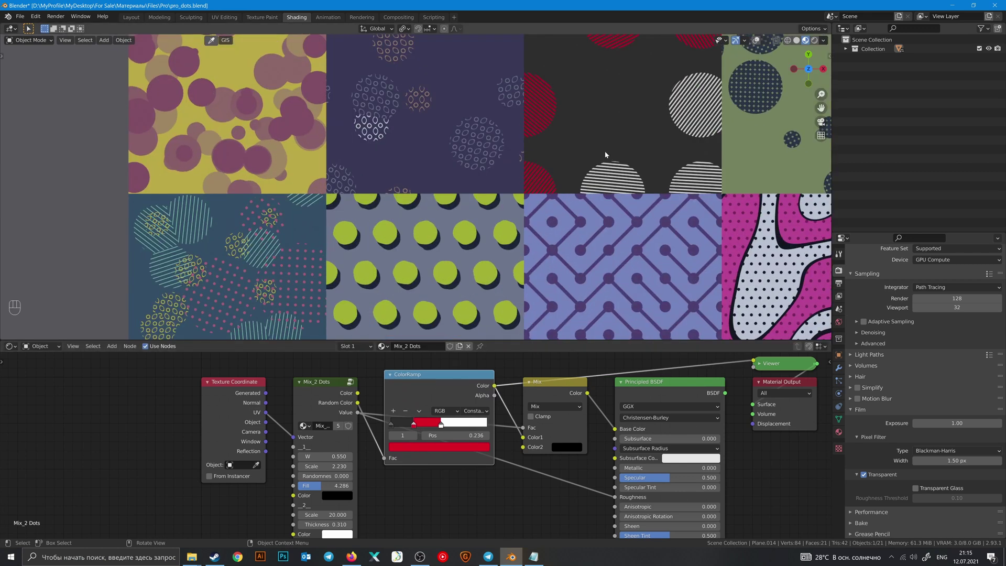
pyautogui.keyDown('shift'); pyautogui.moveTo(628, 123); pyautogui.dragTo(508, 196, button='middle'); pyautogui.keyUp('shift')
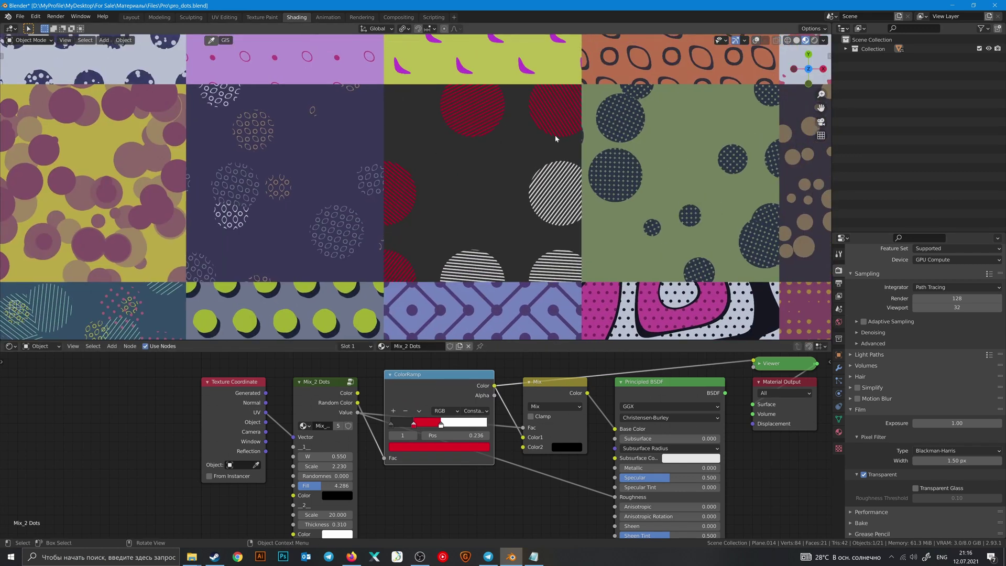
# Step: Restore the Principled BSDF as the previewed output of the Mix_2 Dots material and check the tile up close
pyautogui.keyDown('ctrl'); pyautogui.keyDown('shift'); pyautogui.click(699, 385); pyautogui.keyUp('shift'); pyautogui.keyUp('ctrl')
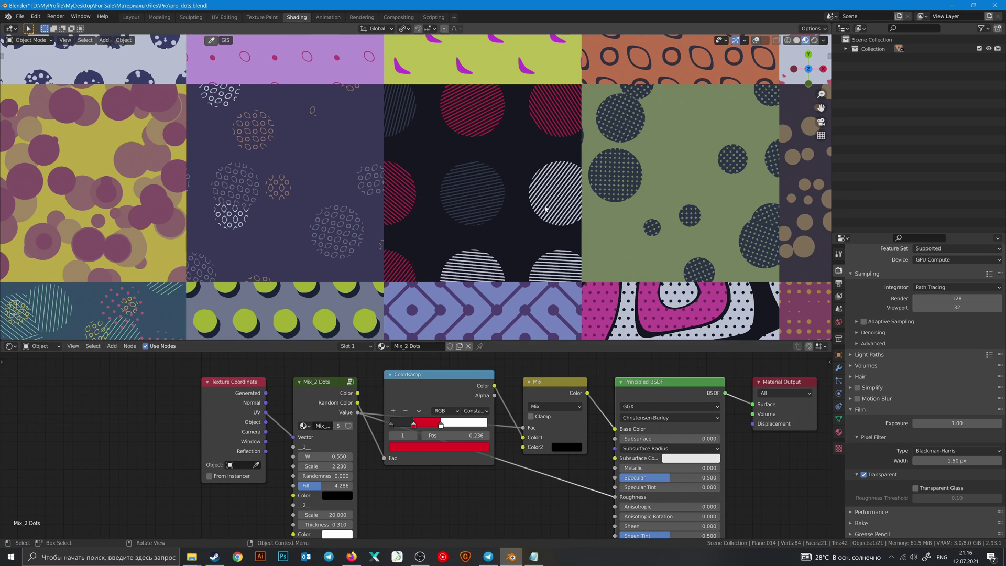
pyautogui.scroll(1, 550, 205)
pyautogui.keyDown('shift'); pyautogui.moveTo(605, 145); pyautogui.dragTo(514, 202, button='middle'); pyautogui.keyUp('shift')
pyautogui.scroll(-4, 543, 178)
# Step: Select the green Mix_3 Dots tile and the yellow-green Abstr_1 Dots tile to look over their node setups
pyautogui.click(475, 207)
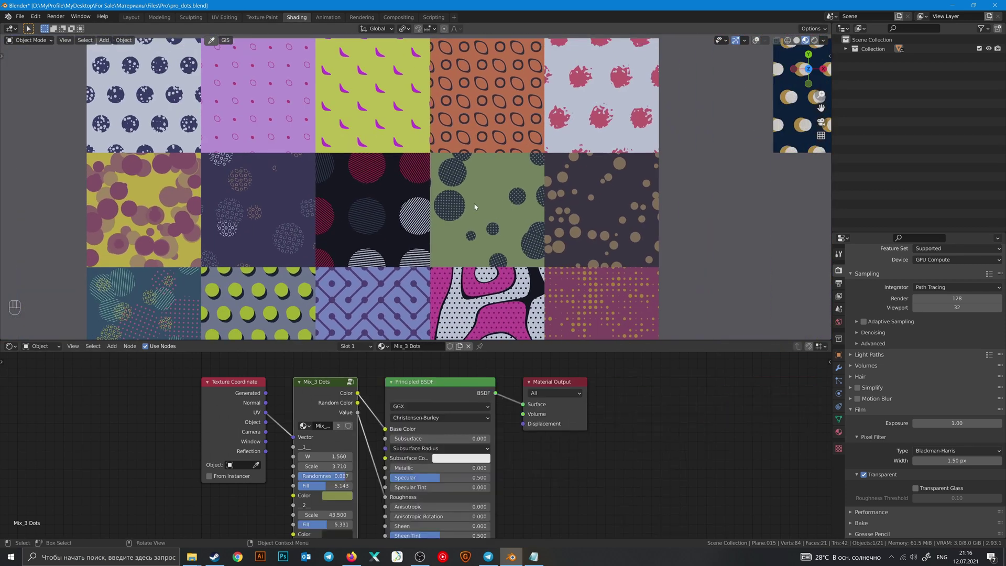
pyautogui.scroll(-3, 564, 199)
pyautogui.click(399, 138)
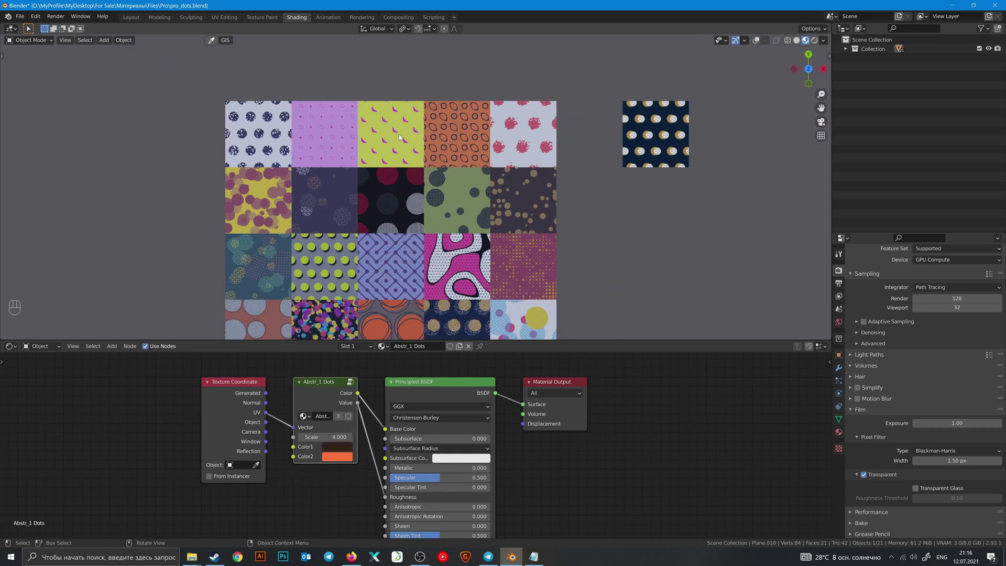
pyautogui.click(417, 269)
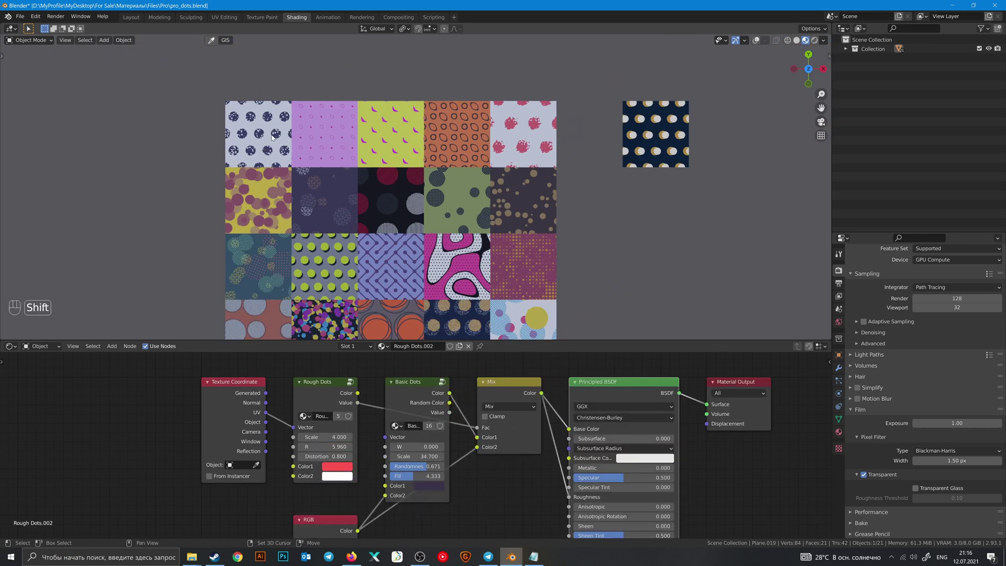
# Step: Bring the Rough Dots.002 tile into close view and darken its RGB node's colour from white to grey
pyautogui.keyDown('shift'); pyautogui.moveTo(272, 137); pyautogui.dragTo(476, 197, button='middle'); pyautogui.keyUp('shift')
pyautogui.scroll(7, 476, 197)
pyautogui.keyDown('shift'); pyautogui.moveTo(655, 229); pyautogui.dragTo(581, 209, button='middle'); pyautogui.keyUp('shift')
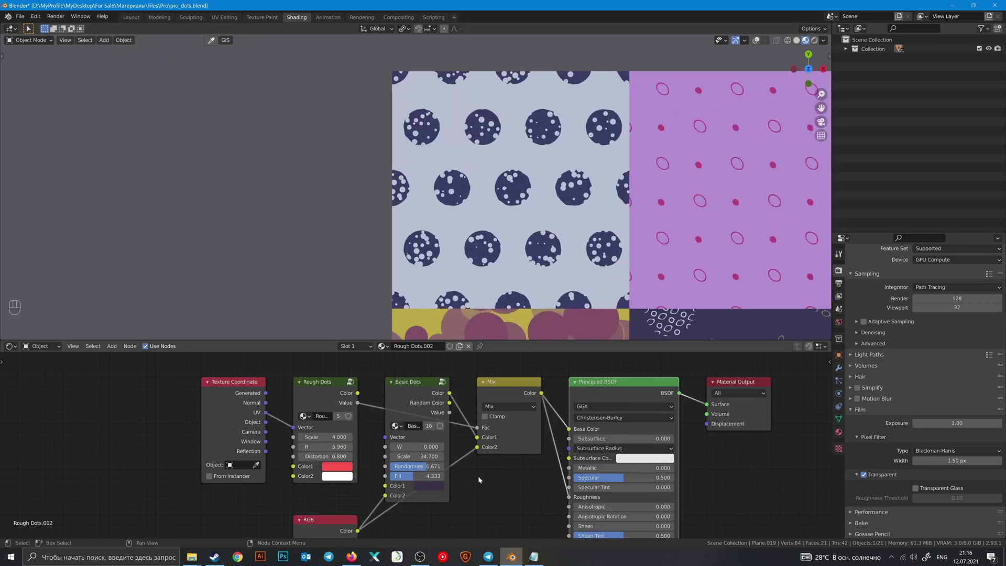
pyautogui.moveTo(480, 477); pyautogui.dragTo(559, 457, button='middle')
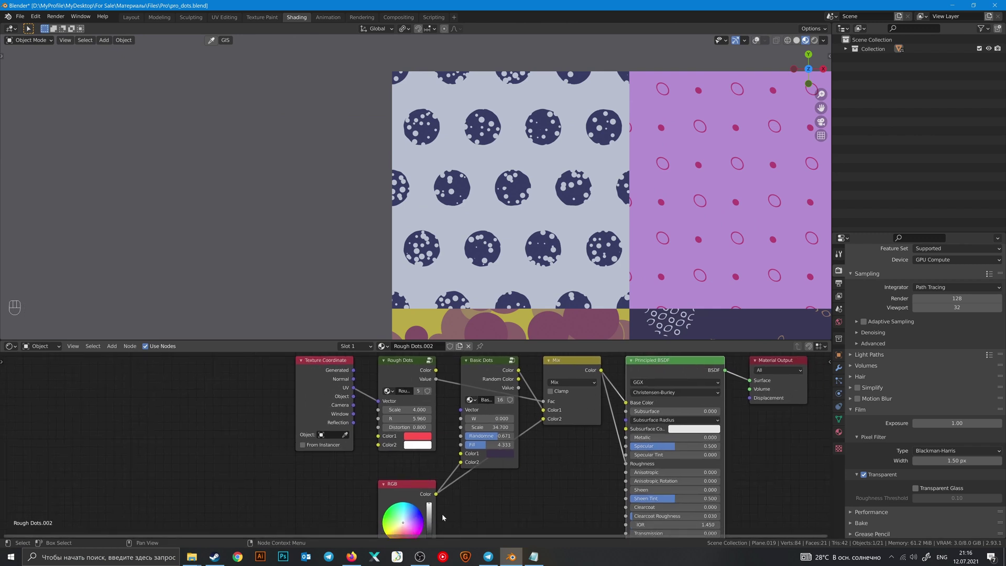
pyautogui.moveTo(467, 502); pyautogui.dragTo(476, 450, button='middle')
pyautogui.scroll(3, 476, 450)
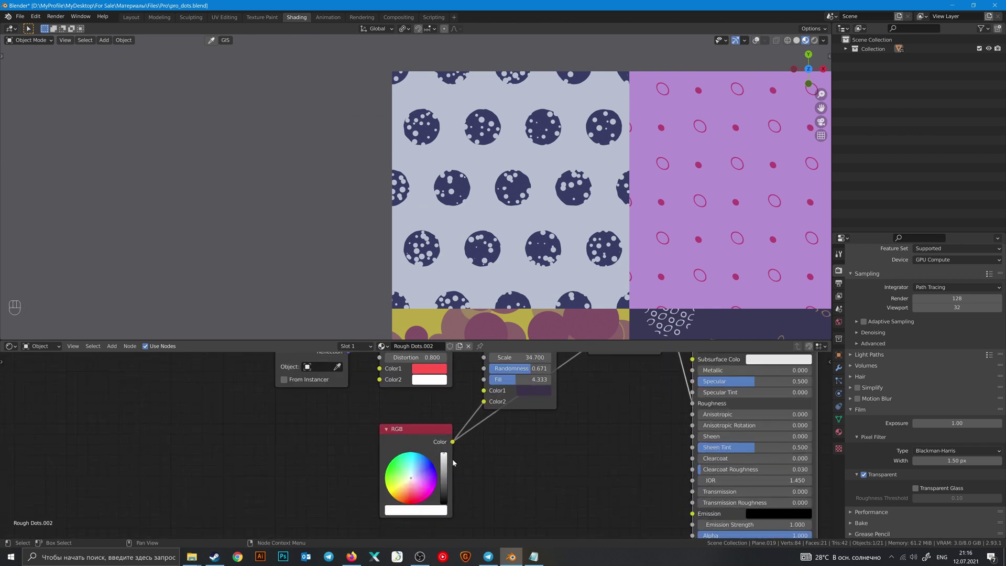
pyautogui.moveTo(444, 453)
pyautogui.mouseDown()
pyautogui.moveTo(443, 495)
pyautogui.moveTo(444, 458)
pyautogui.moveTo(443, 471)
pyautogui.mouseUp()
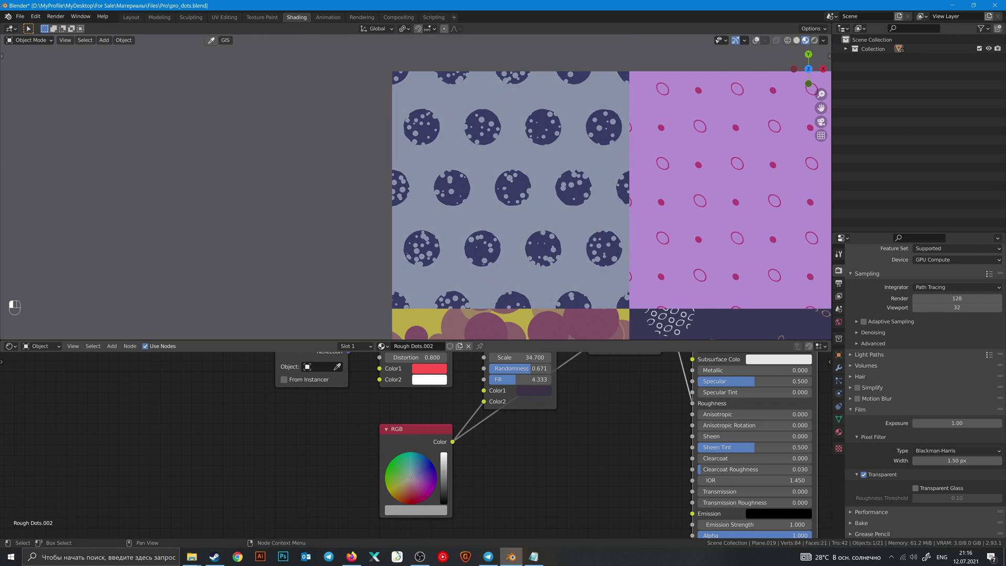
# Step: Try a different Color1 and a Scale of 47.000 on the Basic Dots group, undoing each change
pyautogui.keyDown('shift'); pyautogui.moveTo(465, 376); pyautogui.dragTo(414, 438, button='middle'); pyautogui.keyUp('shift')
pyautogui.scroll(1, 414, 438)
pyautogui.click(492, 455)
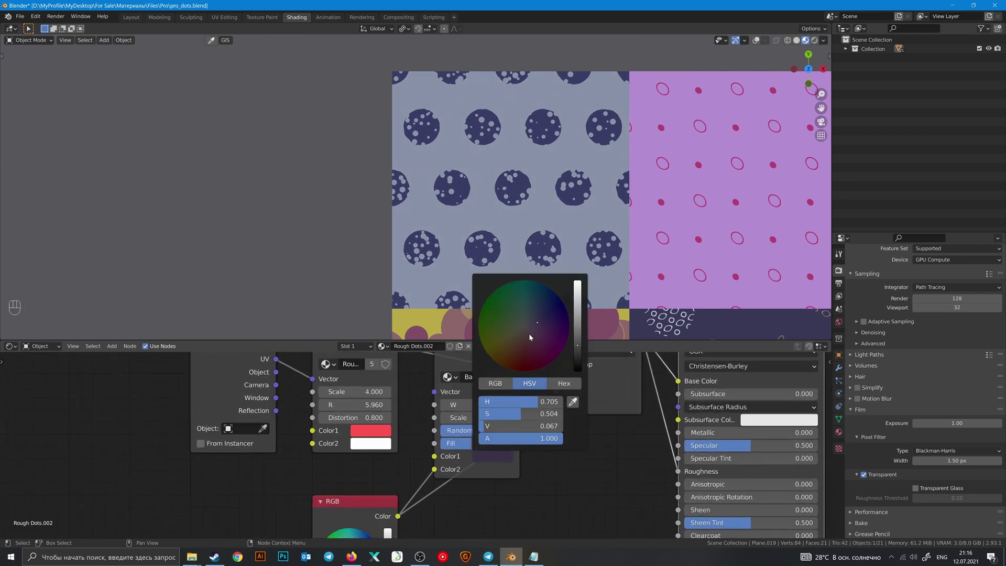
pyautogui.moveTo(530, 337)
pyautogui.mouseDown()
pyautogui.moveTo(516, 326)
pyautogui.moveTo(540, 330)
pyautogui.mouseUp()
pyautogui.keyDown('shift'); pyautogui.moveTo(606, 438); pyautogui.dragTo(594, 468, button='middle'); pyautogui.keyUp('shift')
pyautogui.hotkey('ctrl', 'z')
pyautogui.keyDown('shift'); pyautogui.moveTo(526, 437); pyautogui.dragTo(488, 454, button='middle'); pyautogui.keyUp('shift')
pyautogui.scroll(1, 489, 453)
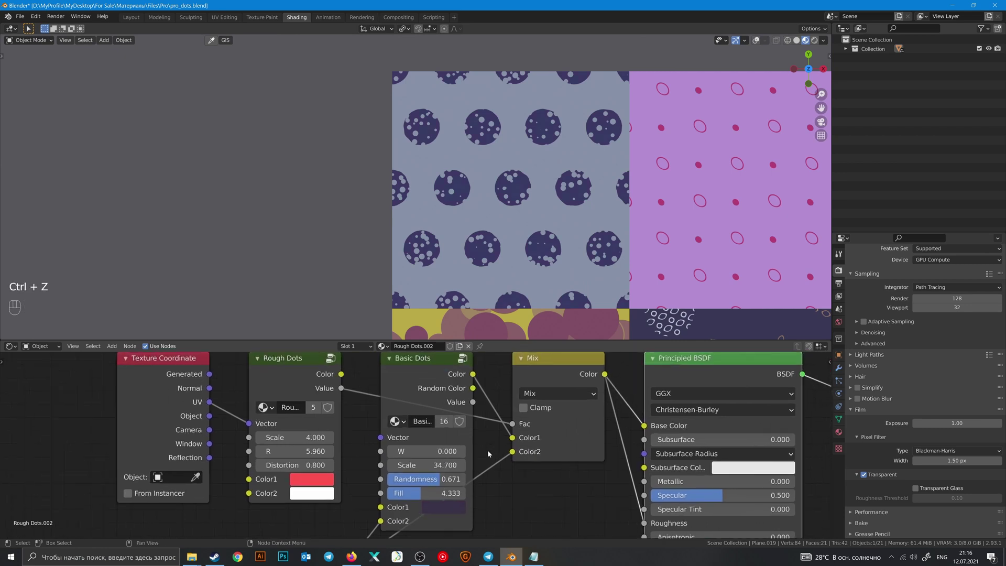
pyautogui.moveTo(439, 465)
pyautogui.mouseDown()
pyautogui.moveTo(463, 465)
pyautogui.moveTo(455, 464)
pyautogui.mouseUp()
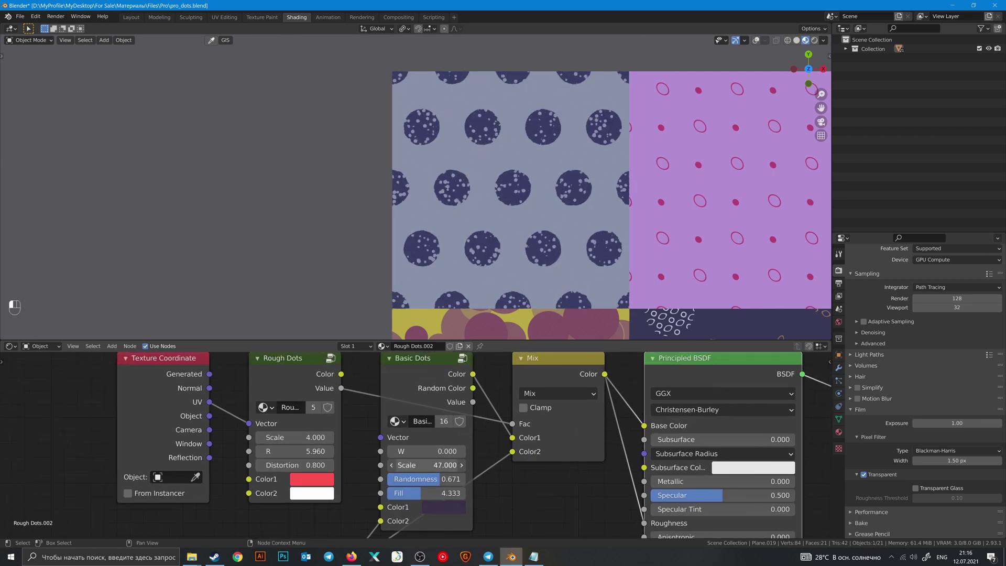
pyautogui.hotkey('ctrl', 'z')
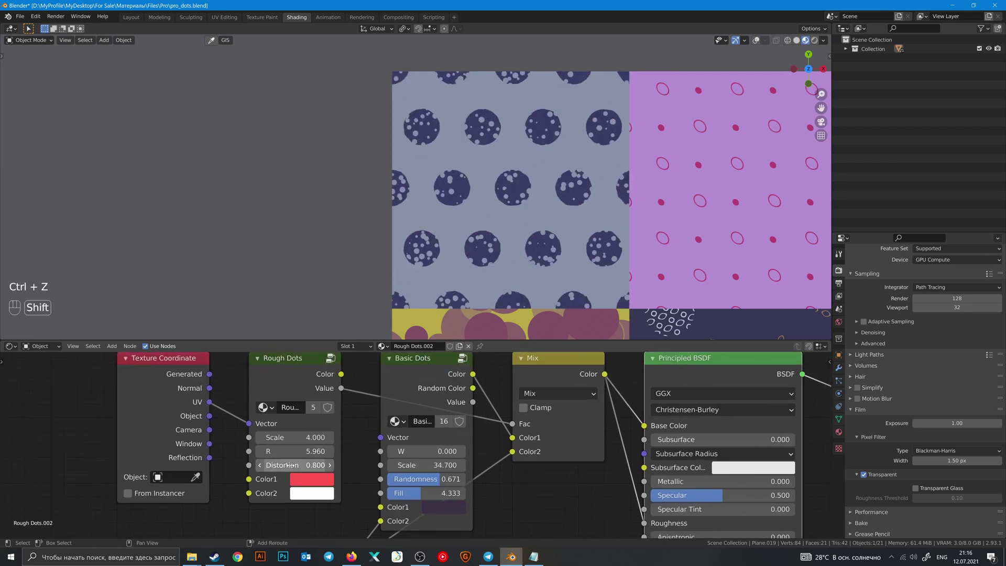
# Step: Set the Rough Dots Distortion to 0.000, and the Basic Dots W to -6.200 and Scale to 72.600
pyautogui.moveTo(289, 465)
pyautogui.mouseDown()
pyautogui.moveTo(331, 465)
pyautogui.moveTo(286, 464)
pyautogui.mouseUp()
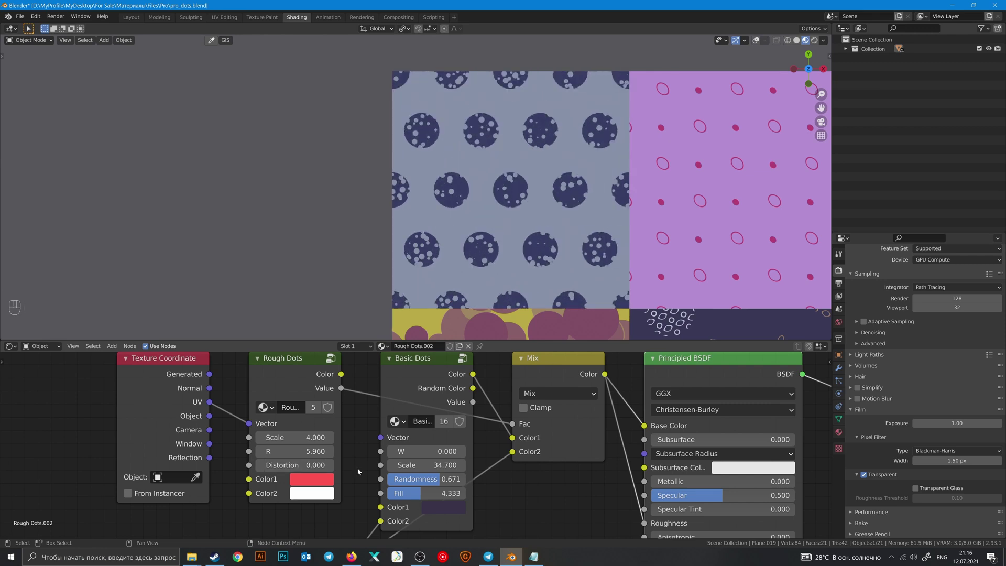
pyautogui.moveTo(420, 452); pyautogui.dragTo(449, 465)
pyautogui.click(421, 466)
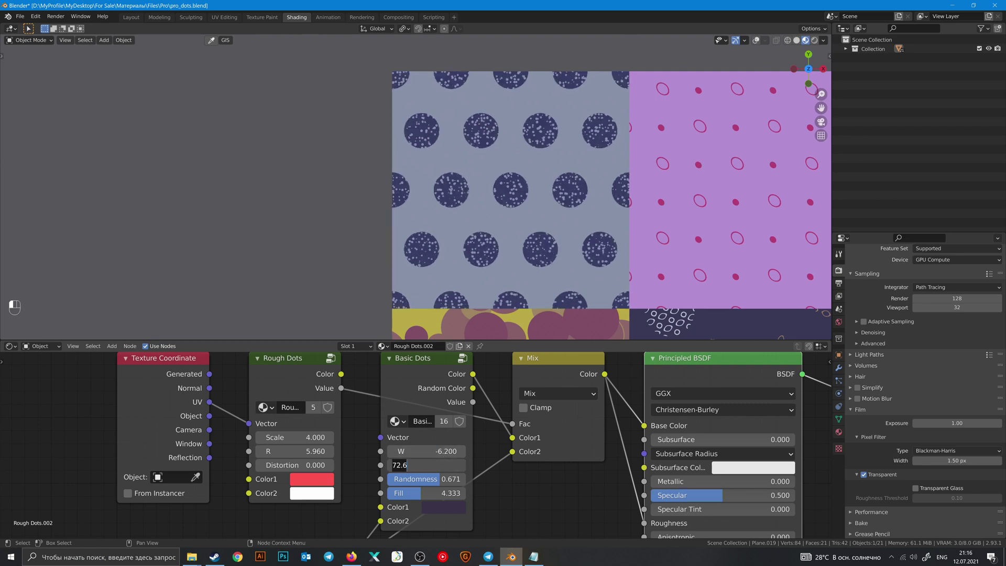
pyautogui.press('Return')
pyautogui.hotkey('ctrl', 'z')
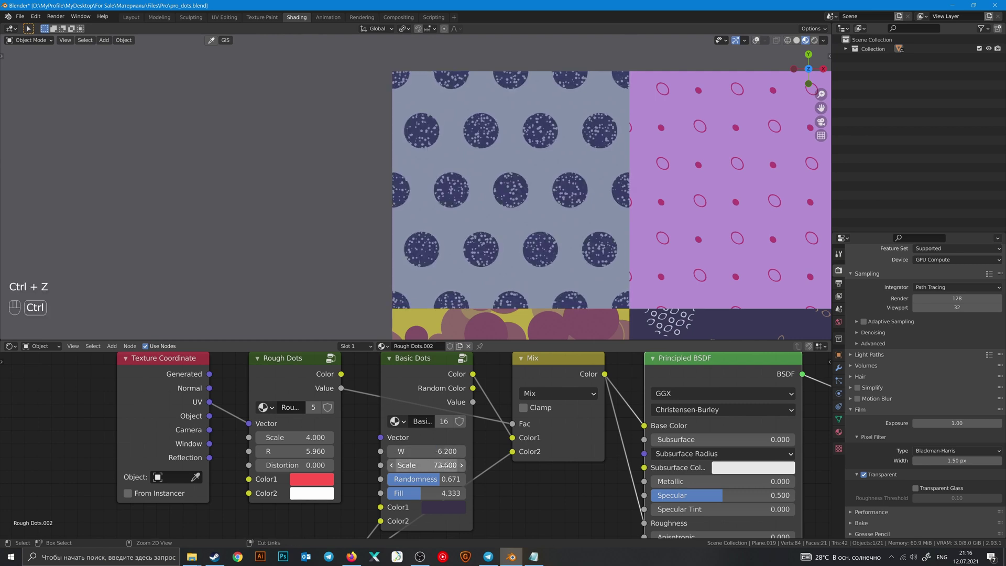
# Step: Select tiles across the last two rows, ending on the green Shadow Dots tile, and survey the whole material grid
pyautogui.scroll(-8, 557, 217)
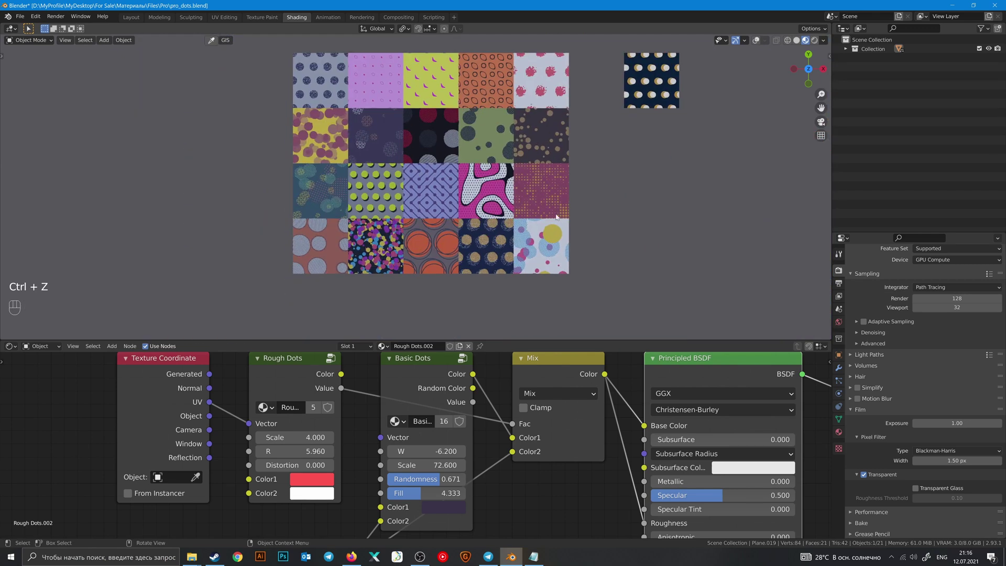
pyautogui.click(542, 242)
pyautogui.click(539, 192)
pyautogui.click(486, 191)
pyautogui.click(421, 190)
pyautogui.click(376, 191)
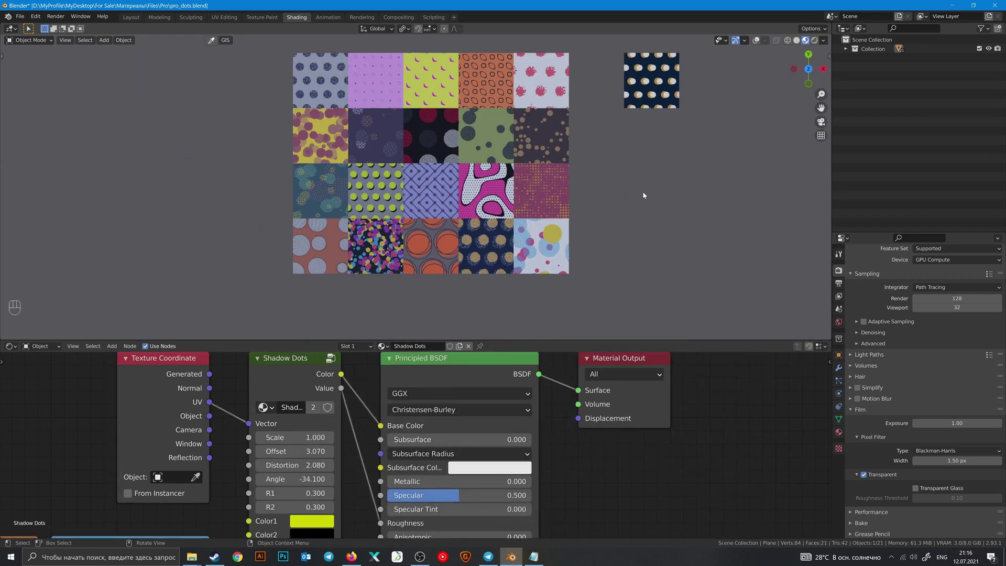
pyautogui.scroll(1, 643, 192)
pyautogui.keyDown('shift'); pyautogui.moveTo(672, 170); pyautogui.dragTo(622, 186, button='middle'); pyautogui.keyUp('shift')
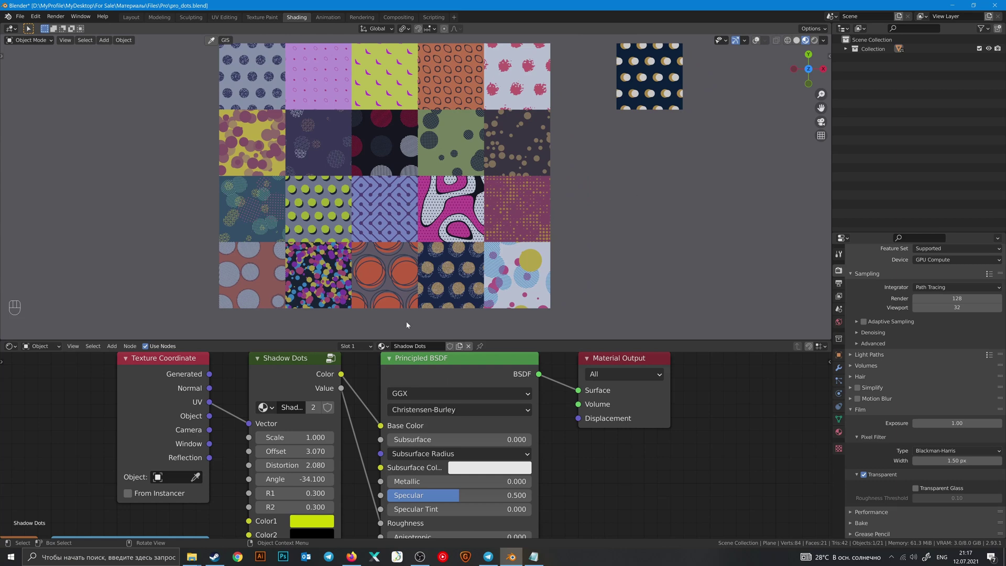
pyautogui.scroll(-1, 598, 249)
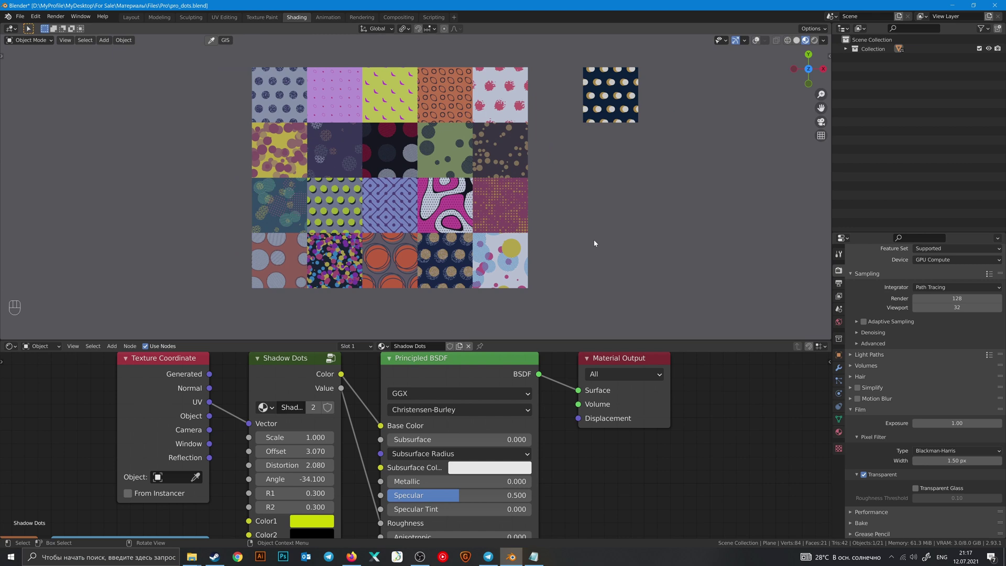